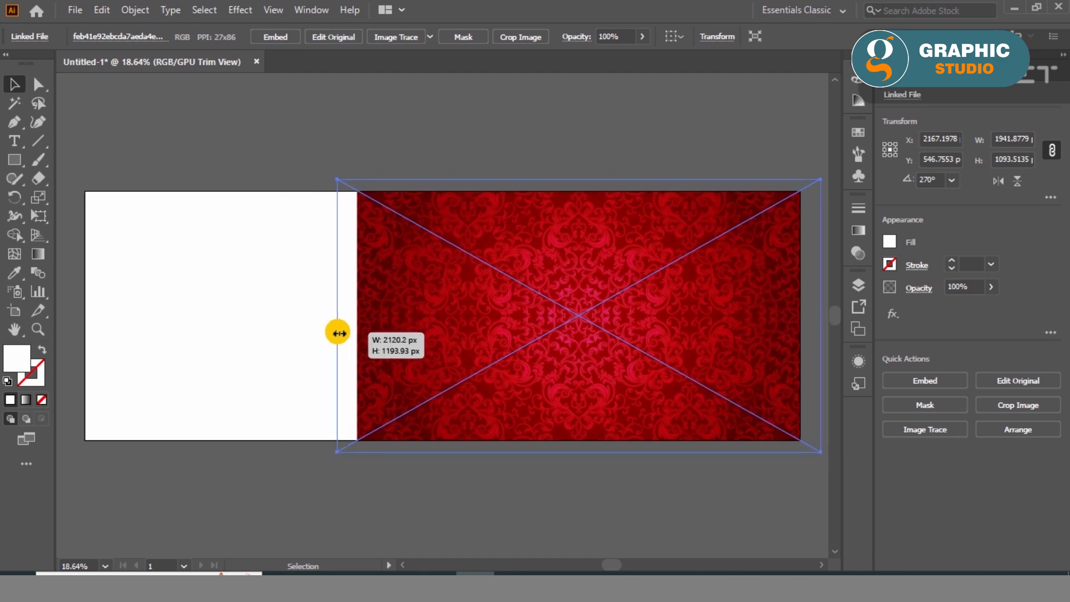
# Step: Place the pngegg (15).png soup bowl image over the banner's blank left area, rotated about 14°, and enlarge it to nearly the artboard's height
pyautogui.click(420, 476)
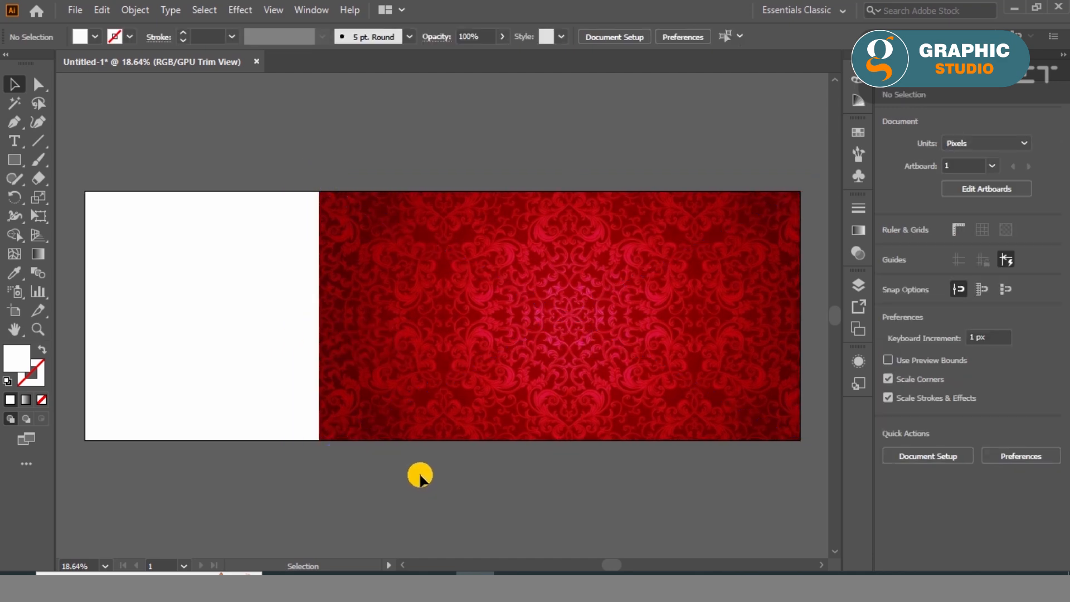
pyautogui.click(360, 585)
pyautogui.moveTo(186, 231); pyautogui.dragTo(262, 312)
pyautogui.moveTo(291, 368); pyautogui.dragTo(352, 443)
pyautogui.moveTo(343, 269); pyautogui.dragTo(318, 164)
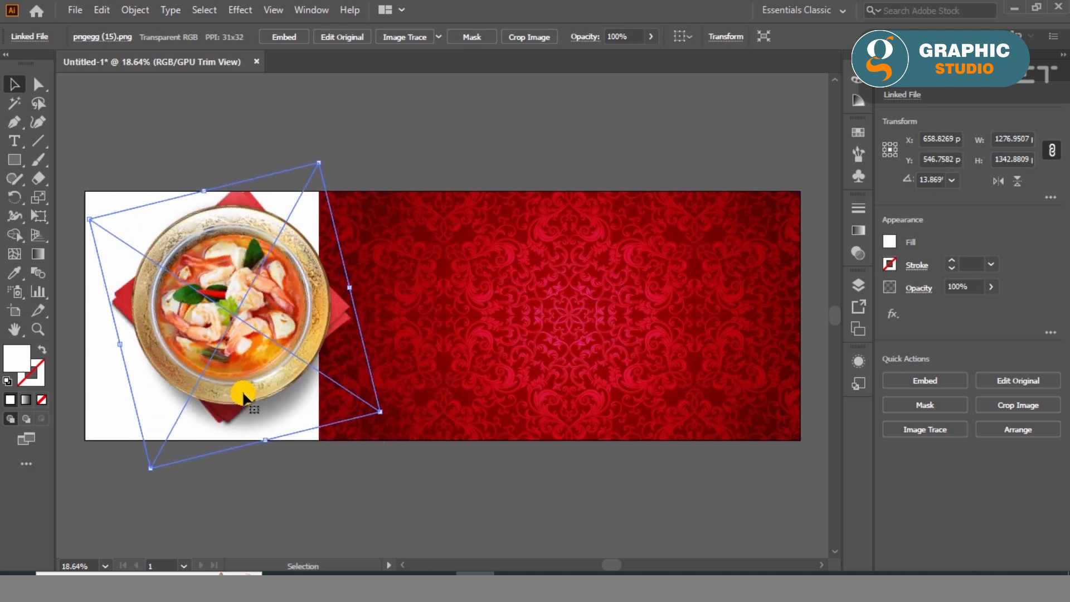
pyautogui.moveTo(268, 439); pyautogui.dragTo(277, 464)
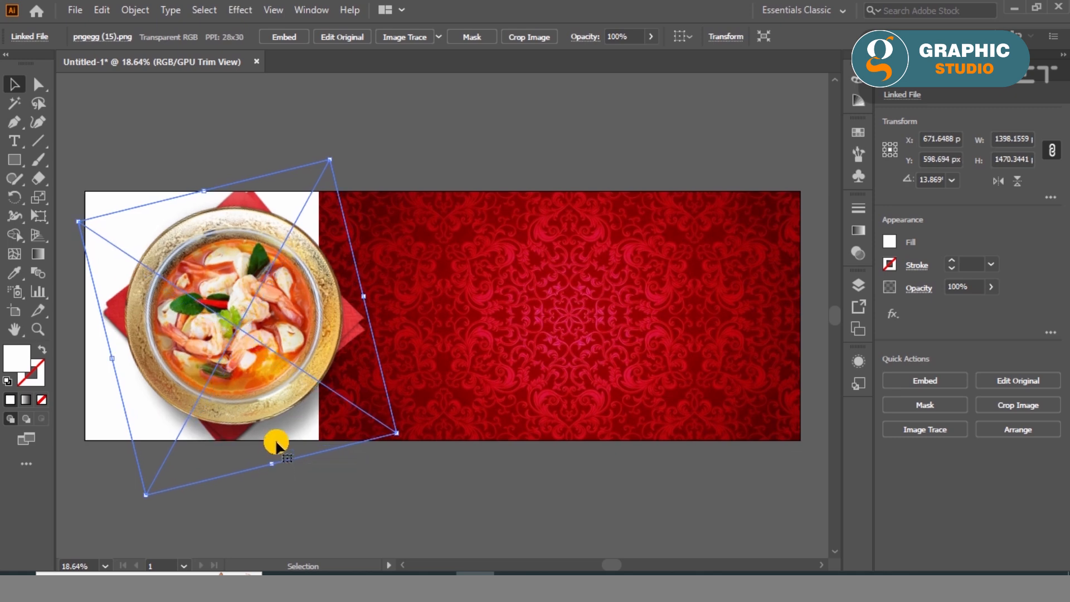
pyautogui.moveTo(273, 463); pyautogui.dragTo(276, 474)
# Step: Draw a rectangle about 672 × 1176 px from the artboard's upper-left corner over the left part of the bowl
pyautogui.click(435, 283)
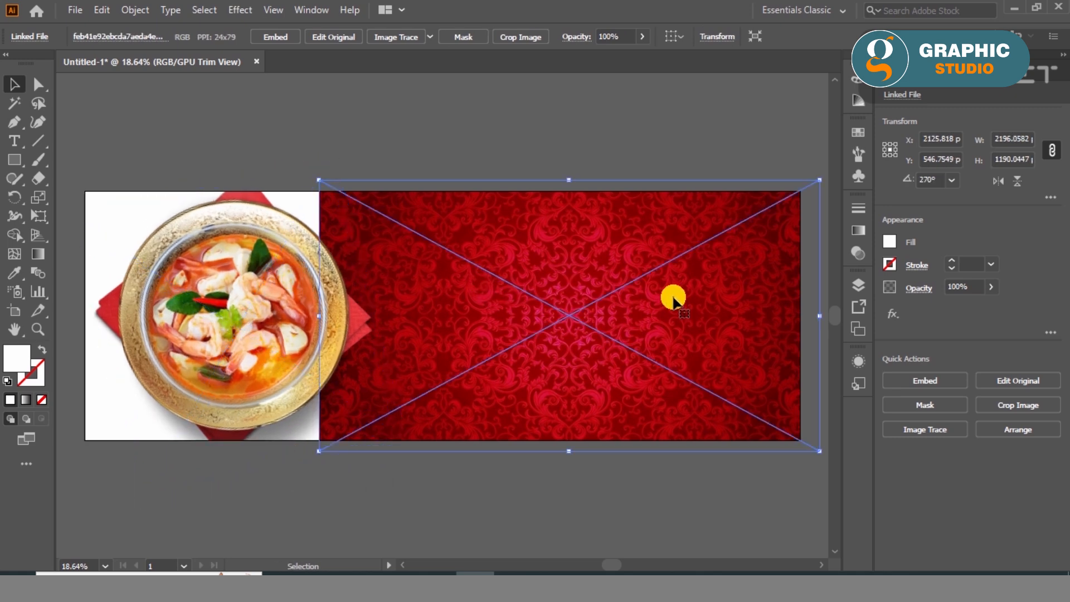
pyautogui.press('m')
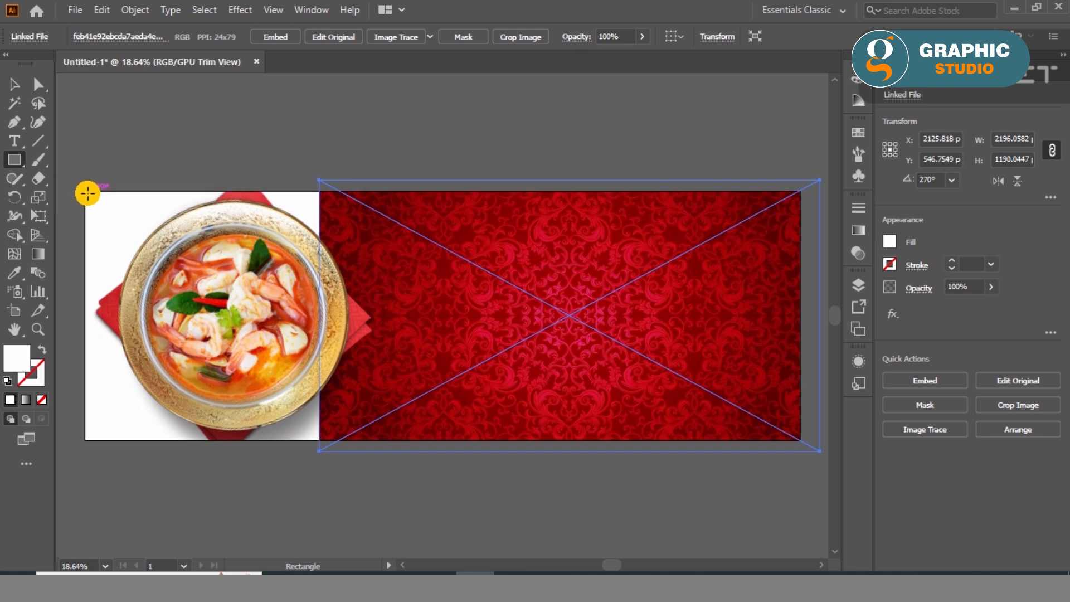
pyautogui.moveTo(86, 192)
pyautogui.mouseDown()
pyautogui.moveTo(263, 382)
pyautogui.moveTo(241, 445)
pyautogui.moveTo(225, 435)
pyautogui.moveTo(222, 454)
pyautogui.moveTo(238, 459)
pyautogui.mouseUp()
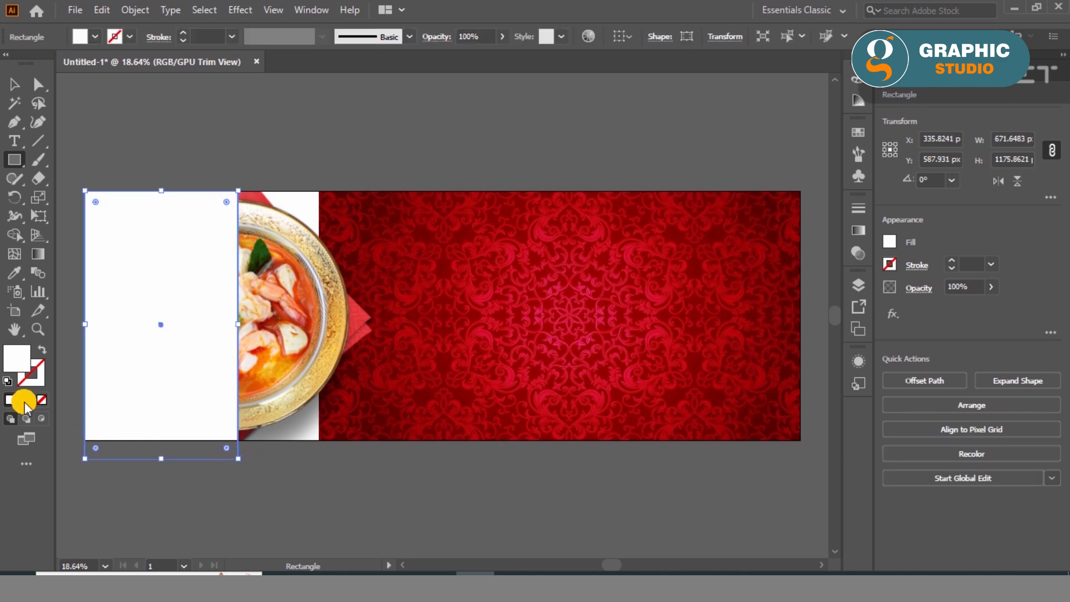
# Step: Fill the rectangle with orange FFB600 and send it behind the bowl image
pyautogui.doubleClick(21, 368)
pyautogui.moveTo(485, 245); pyautogui.dragTo(544, 173)
pyautogui.click(554, 365)
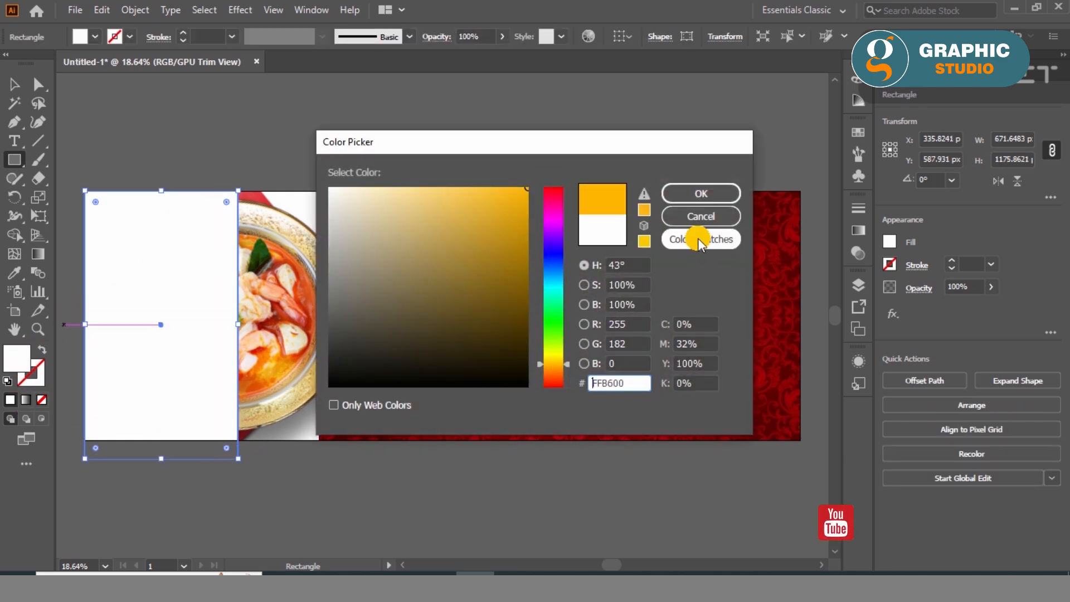
pyautogui.click(701, 193)
pyautogui.click(17, 83)
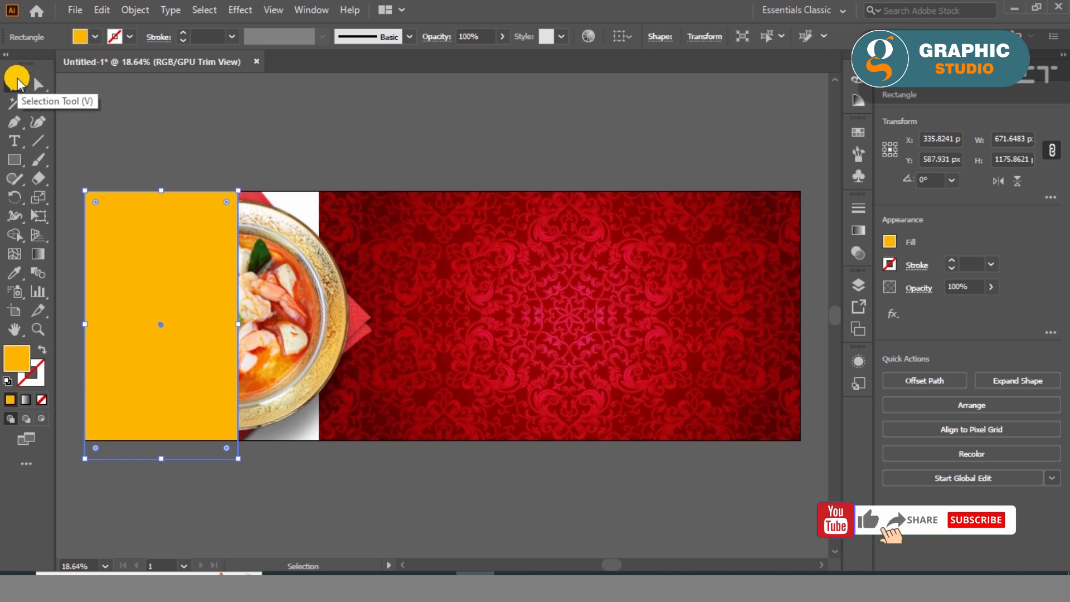
pyautogui.hotkey('ctrl', 'shift', '[')
# Step: Duplicate the red pattern image onto the banner's left end and send the copy behind everything else
pyautogui.click(567, 246)
pyautogui.moveTo(686, 270); pyautogui.dragTo(192, 266)
pyautogui.click(444, 136)
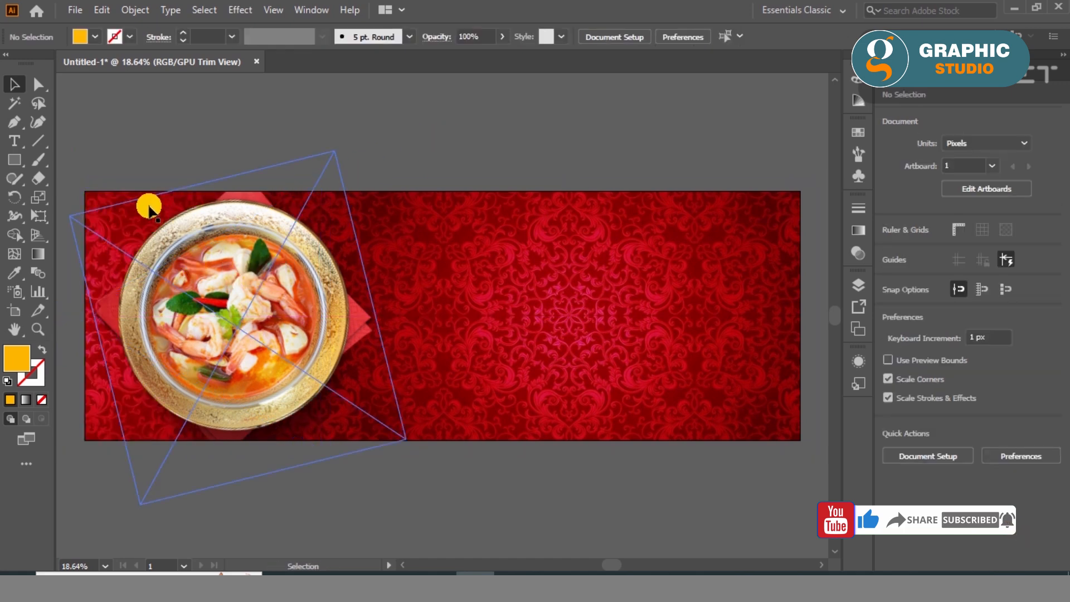
pyautogui.click(98, 204)
pyautogui.hotkey('ctrl', 'shift', '[')
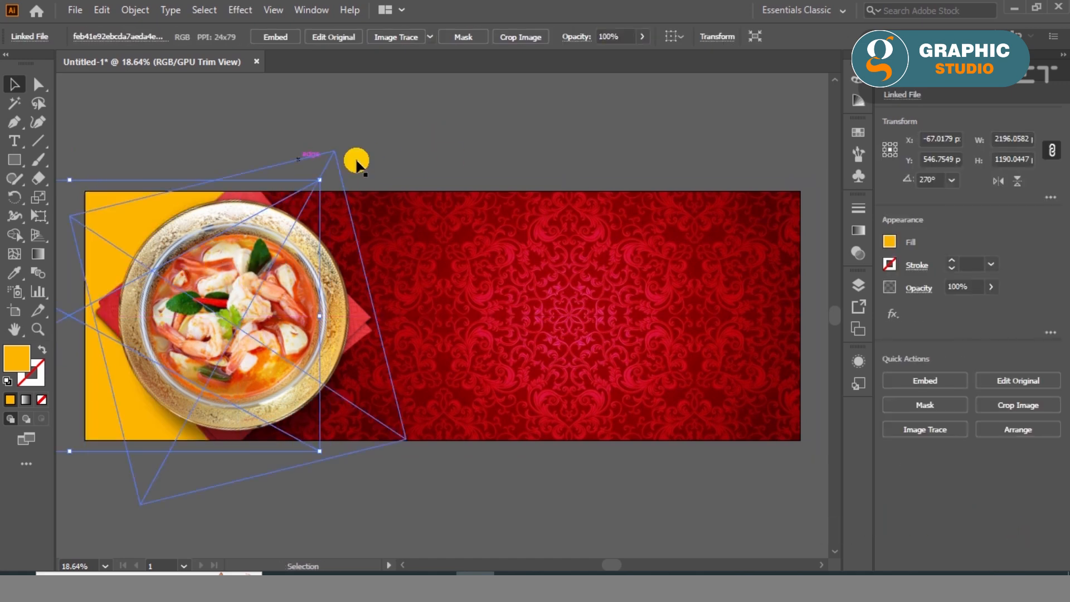
pyautogui.click(456, 158)
# Step: Reduce the orange rectangle's opacity to 72%
pyautogui.click(109, 203)
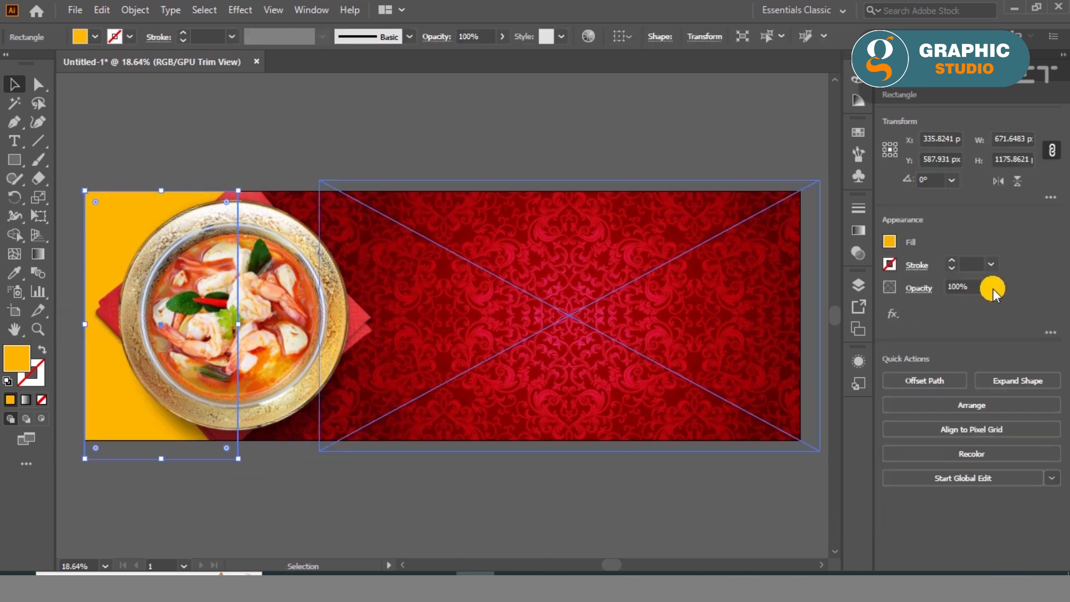
pyautogui.click(961, 306)
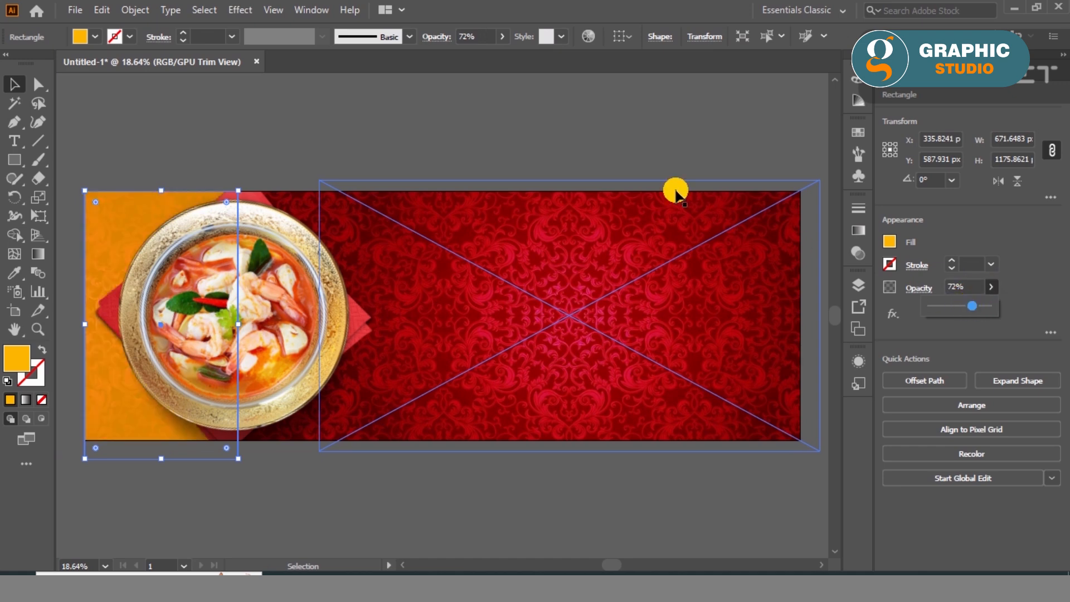
pyautogui.click(268, 144)
# Step: Duplicate the translucent orange rectangle to the banner's right edge as a narrow strip and bring the copy to the front
pyautogui.moveTo(106, 212); pyautogui.dragTo(772, 201)
pyautogui.click(680, 162)
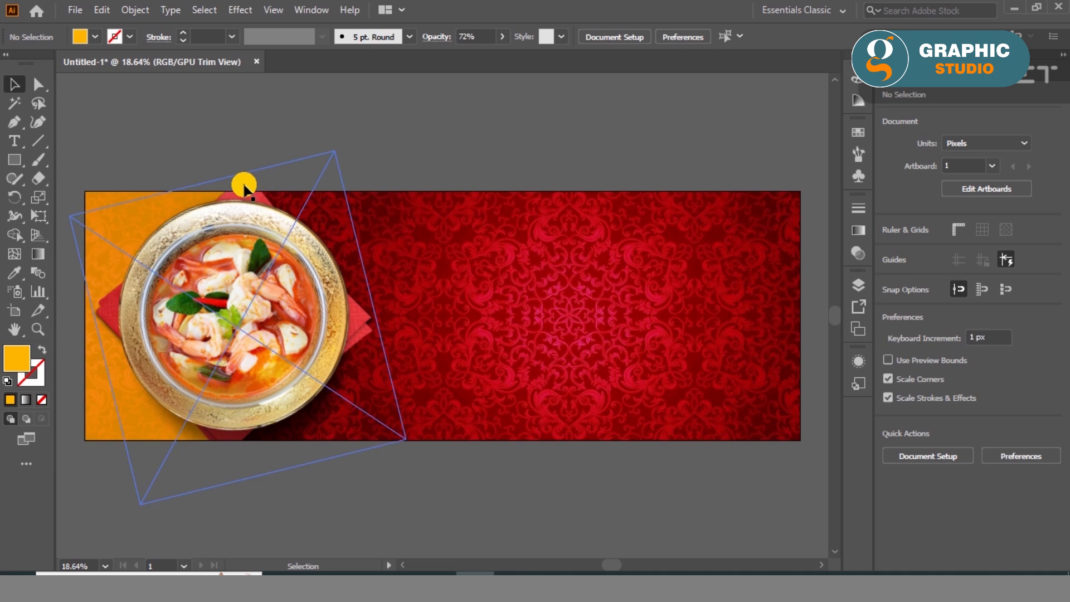
pyautogui.moveTo(89, 196); pyautogui.dragTo(761, 190)
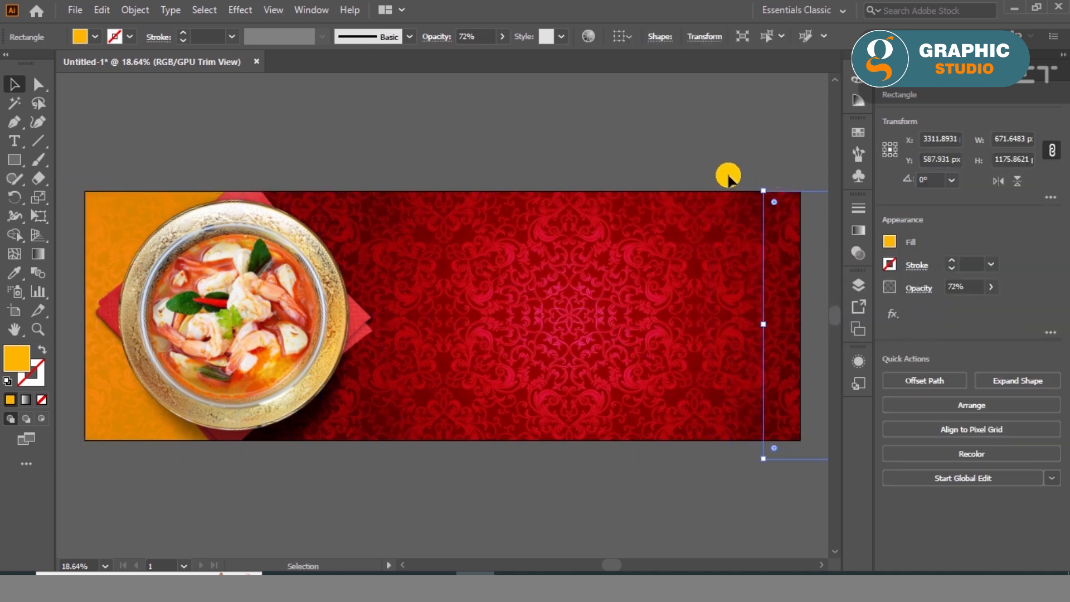
pyautogui.hotkey('ctrl', 'shift', ']')
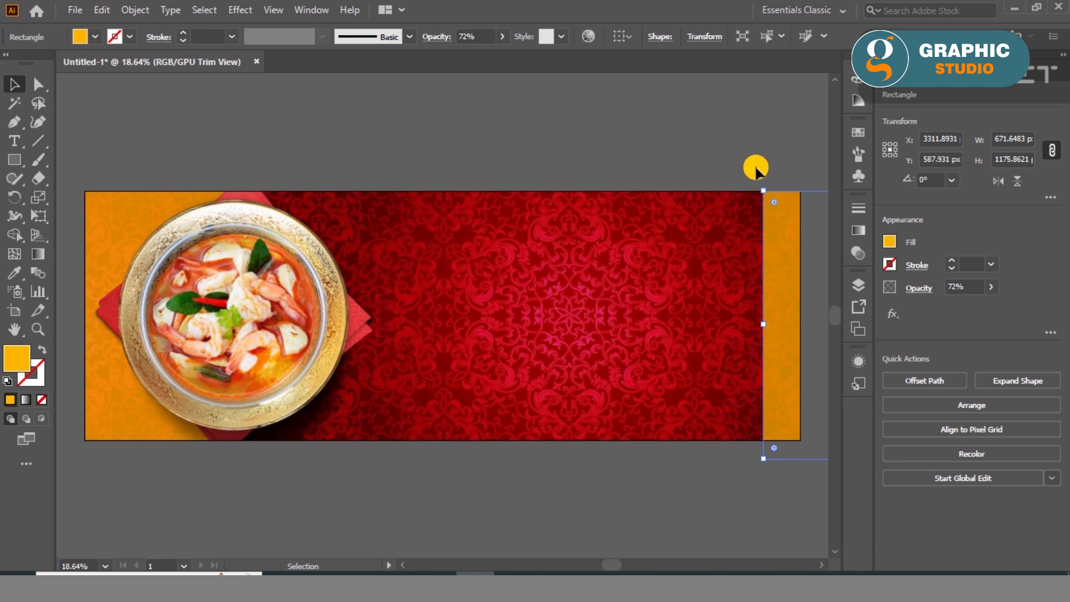
pyautogui.moveTo(787, 221); pyautogui.dragTo(792, 223)
pyautogui.click(706, 158)
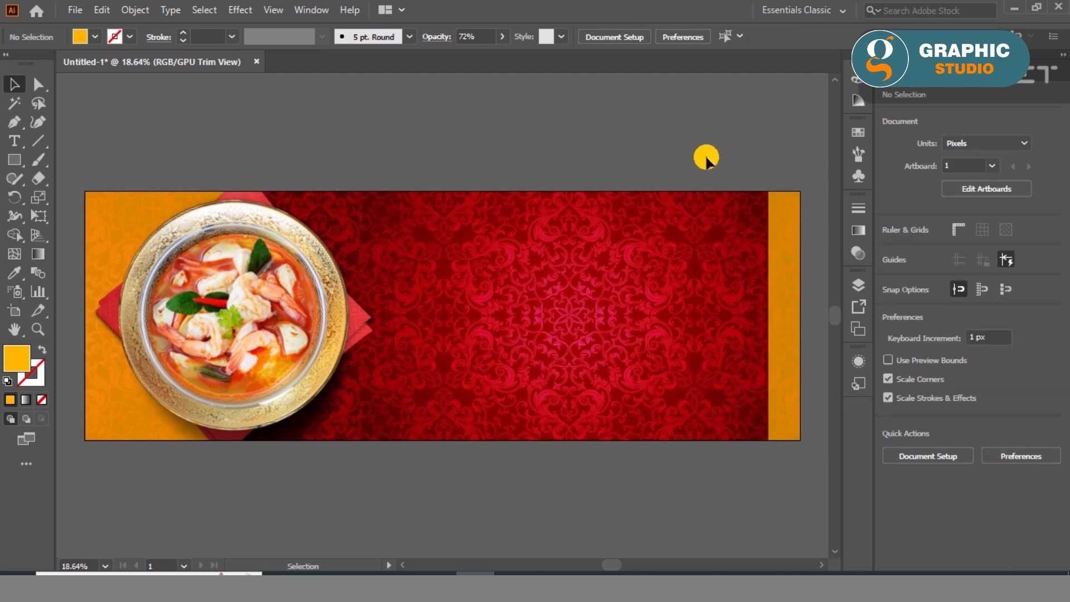
# Step: Select all the banner artwork, including the patterns, rectangles and bowl image, and lock it
pyautogui.click(789, 219)
pyautogui.click(747, 136)
pyautogui.moveTo(855, 349); pyautogui.dragTo(787, 346)
pyautogui.hotkey('ctrl', '2')
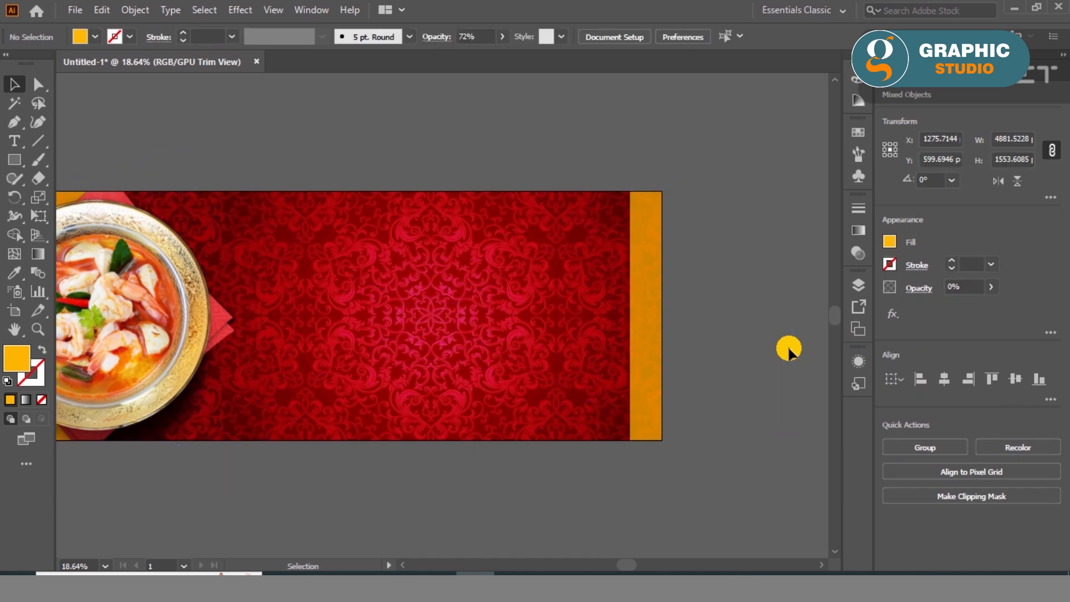
pyautogui.hotkey('ctrl', '0')
# Step: Add the heading "TOM YUM" on the upper red area and enlarge it to about 258 pt
pyautogui.press('t')
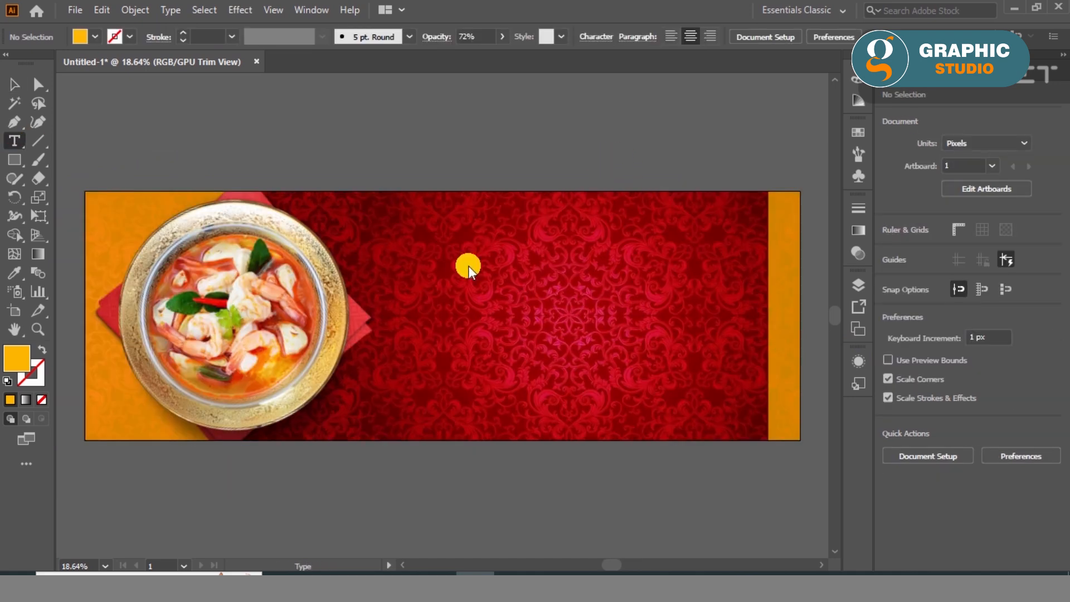
pyautogui.click(474, 248)
pyautogui.write('TOM YUM')
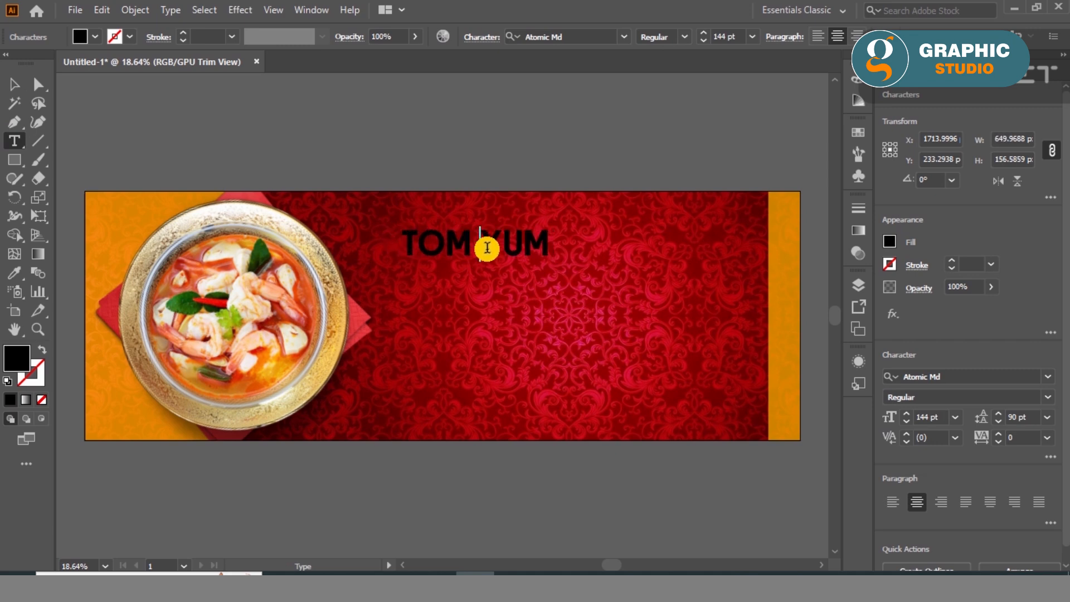
pyautogui.click(11, 88)
pyautogui.moveTo(551, 262); pyautogui.dragTo(583, 266)
# Step: Set the heading's font to akaPosse and scale it to about 367 pt on the red area
pyautogui.click(624, 40)
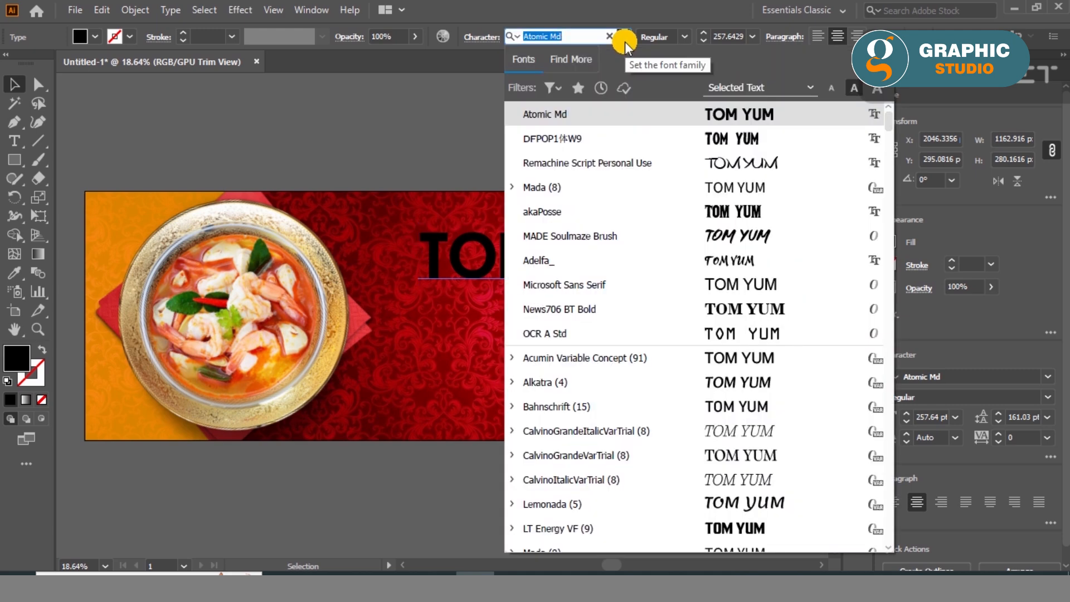
pyautogui.click(725, 138)
pyautogui.moveTo(659, 294); pyautogui.dragTo(700, 305)
pyautogui.moveTo(590, 263); pyautogui.dragTo(595, 263)
pyautogui.moveTo(415, 305); pyautogui.dragTo(406, 306)
pyautogui.moveTo(494, 263); pyautogui.dragTo(504, 330)
pyautogui.doubleClick(503, 330)
pyautogui.hotkey('ctrl', 'a')
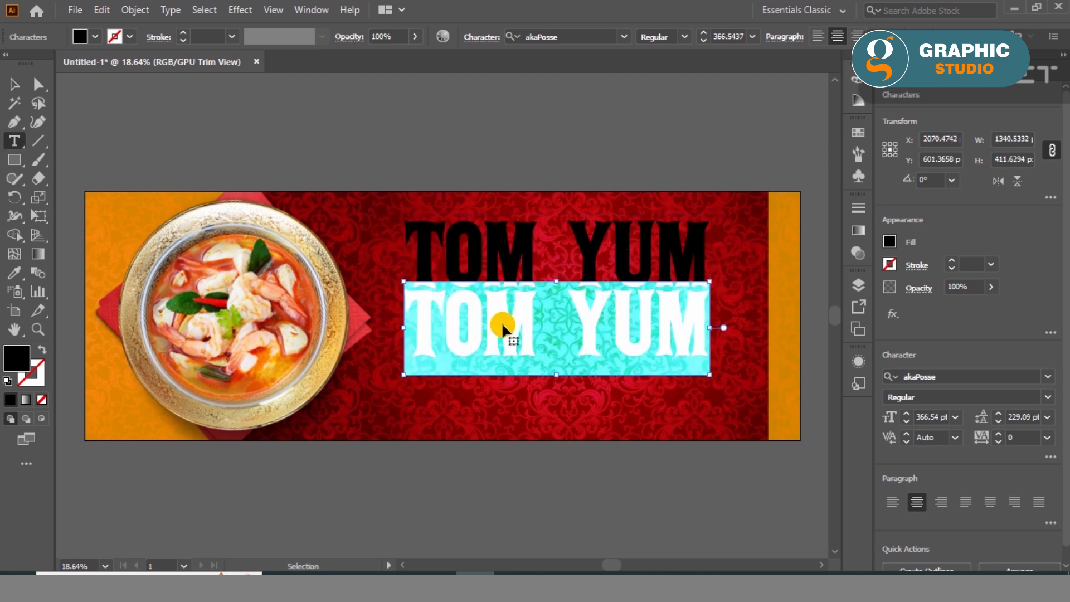
pyautogui.write('TOM YUM')
pyautogui.click(14, 83)
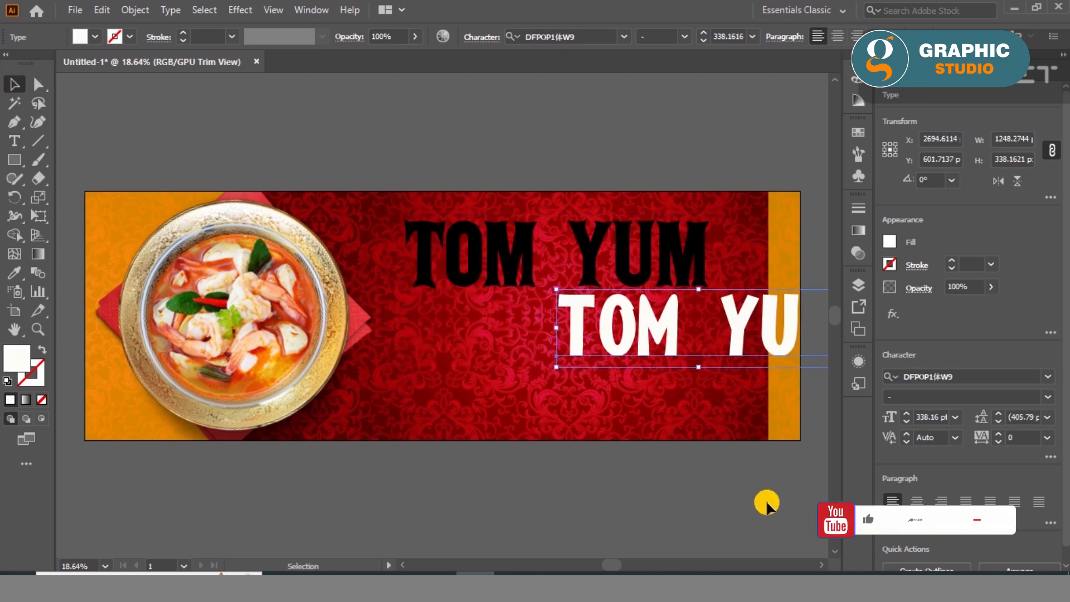
pyautogui.press('Delete')
# Step: Duplicate the heading below itself, replace the copy's text with "CHINESE CUISINE" and scale it to about the heading's width
pyautogui.moveTo(630, 259); pyautogui.dragTo(645, 335)
pyautogui.doubleClick(506, 334)
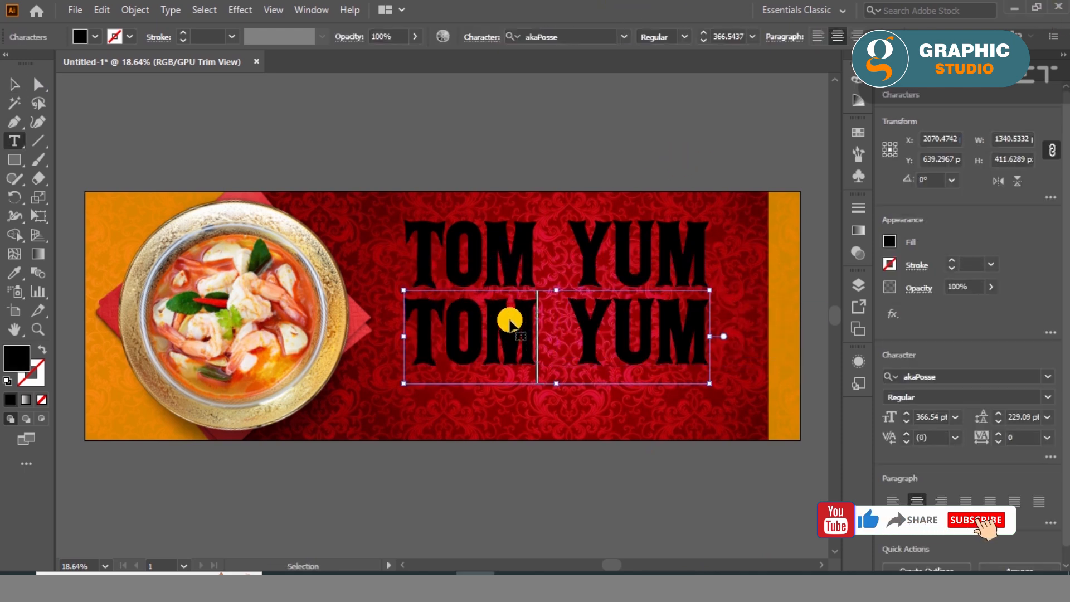
pyautogui.hotkey('ctrl', 'a')
pyautogui.hotkey('ctrl', 'v')
pyautogui.click(13, 84)
pyautogui.moveTo(325, 290); pyautogui.dragTo(463, 295)
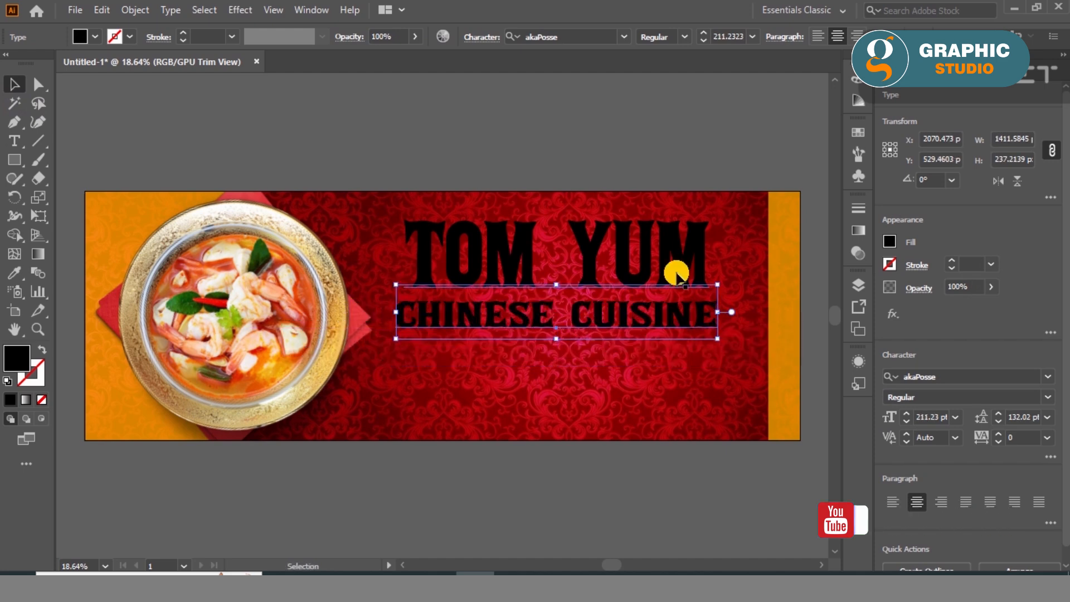
pyautogui.moveTo(717, 287); pyautogui.dragTo(704, 284)
# Step: Center the "TOM YUM" and "CHINESE CUISINE" lines horizontally on each other
pyautogui.keyDown('shift'); pyautogui.click(676, 265); pyautogui.keyUp('shift')
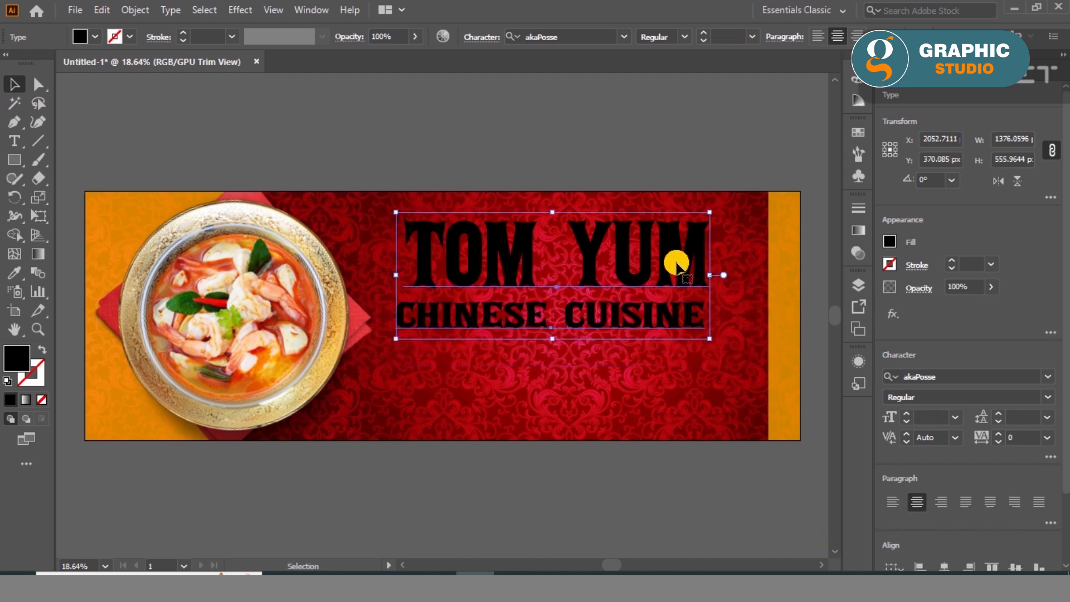
pyautogui.click(946, 564)
pyautogui.click(599, 159)
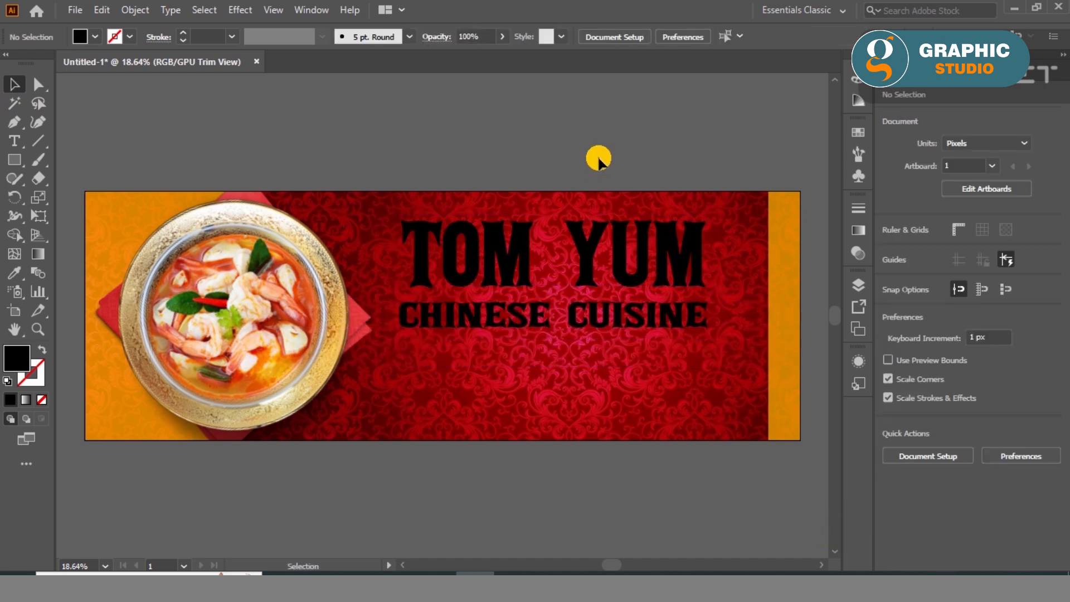
# Step: Give the "TOM YUM" heading a golden yellow EFB000 stroke
pyautogui.click(520, 277)
pyautogui.doubleClick(16, 358)
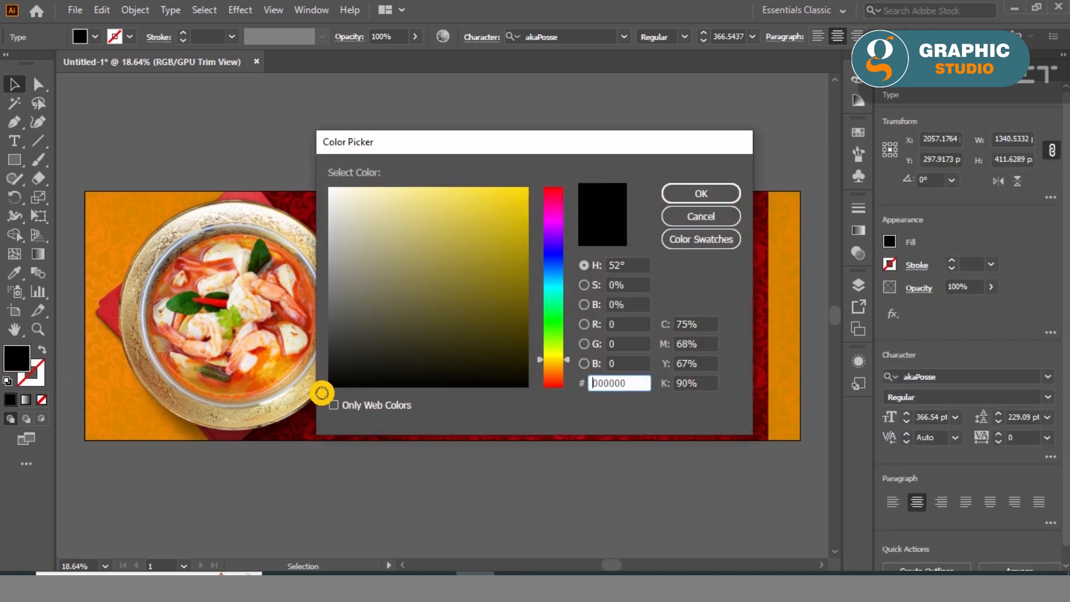
pyautogui.click(682, 215)
pyautogui.doubleClick(17, 358)
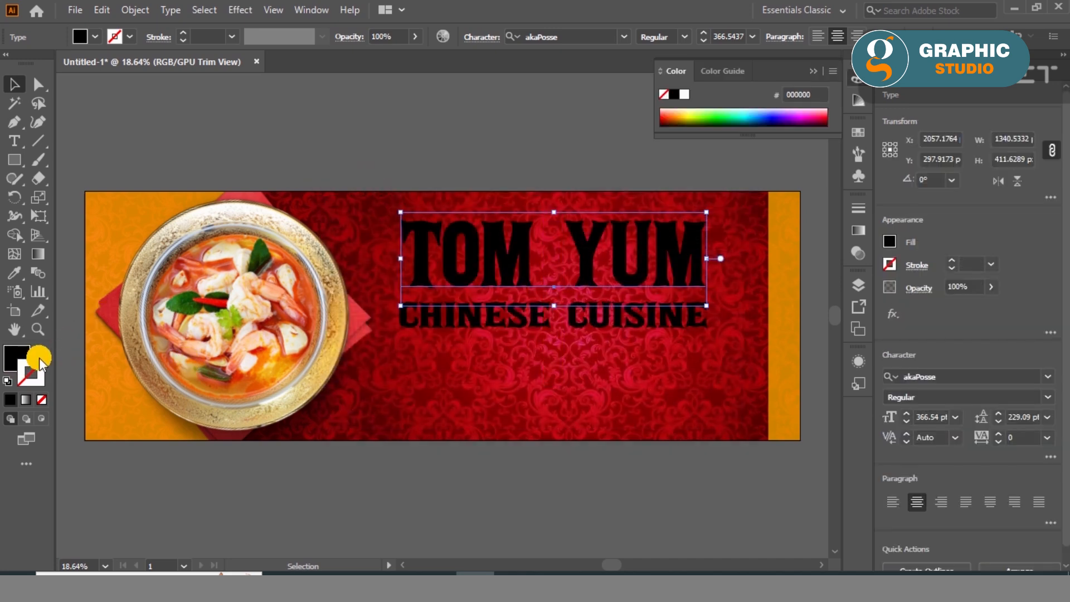
pyautogui.hotkey('ctrl', 'v')
pyautogui.moveTo(557, 361); pyautogui.dragTo(564, 351)
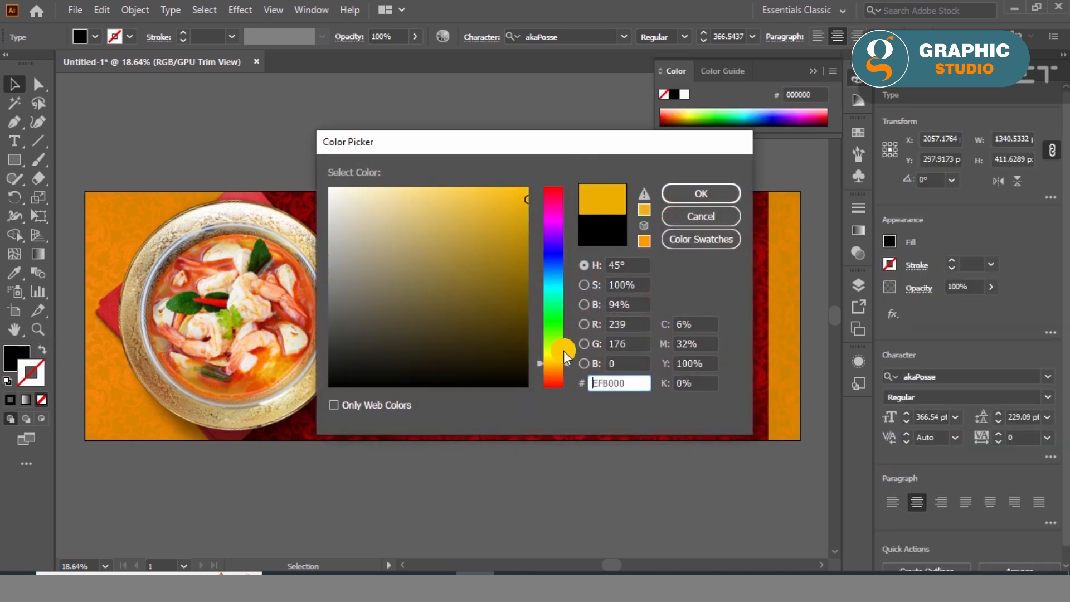
pyautogui.click(669, 194)
# Step: Set the heading's stroke weight to 9 pt with round caps and round corners
pyautogui.write('9')
pyautogui.press('Return')
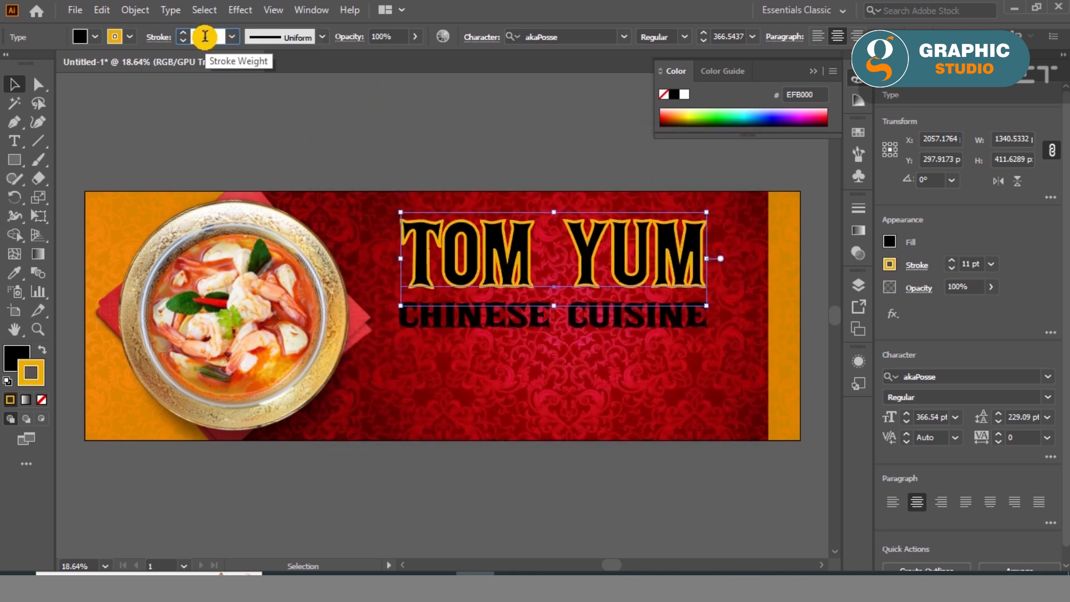
pyautogui.click(159, 37)
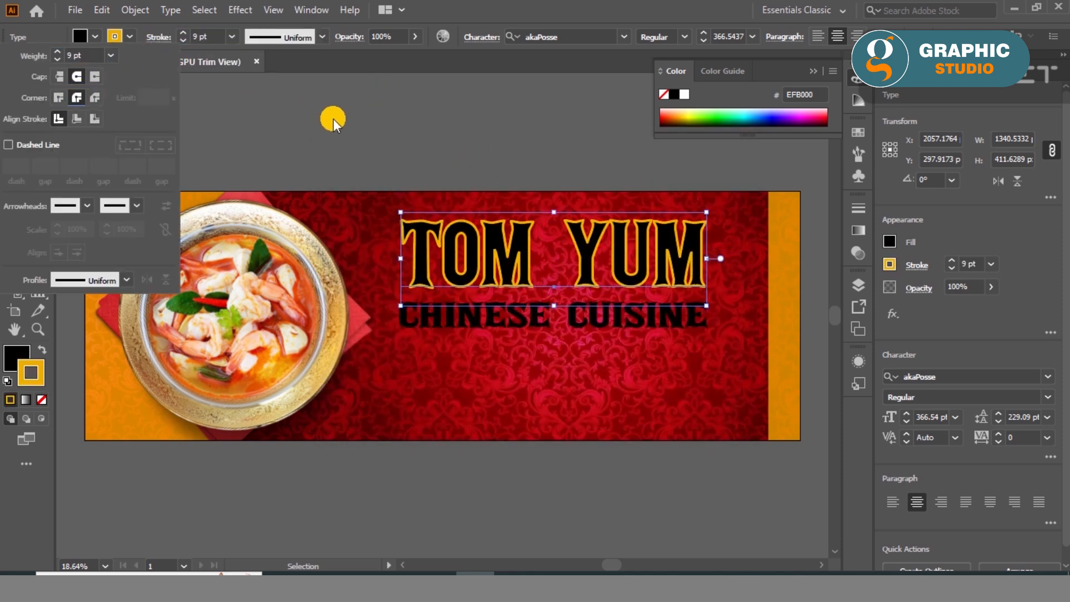
pyautogui.click(332, 122)
# Step: Copy the outlined "TOM YUM" heading and paste the copy directly behind the original
pyautogui.click(101, 10)
pyautogui.click(106, 84)
pyautogui.click(102, 10)
pyautogui.click(134, 137)
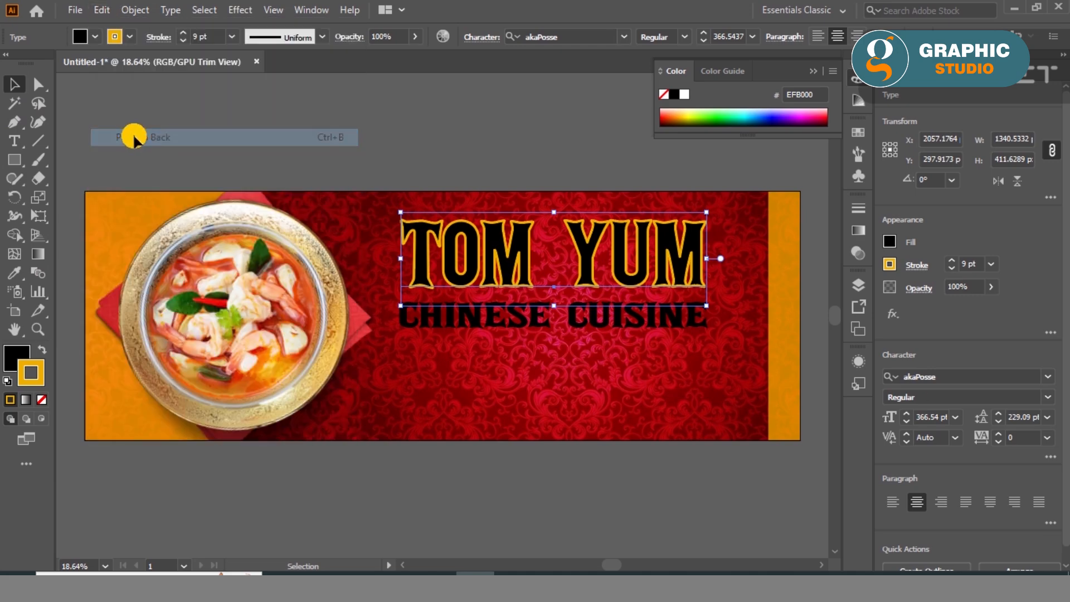
# Step: Set the rear heading copy's stroke color to near-black 020202 and its stroke weight to 29 pt
pyautogui.doubleClick(25, 376)
pyautogui.moveTo(502, 313)
pyautogui.mouseDown()
pyautogui.moveTo(335, 370)
pyautogui.moveTo(329, 384)
pyautogui.mouseUp()
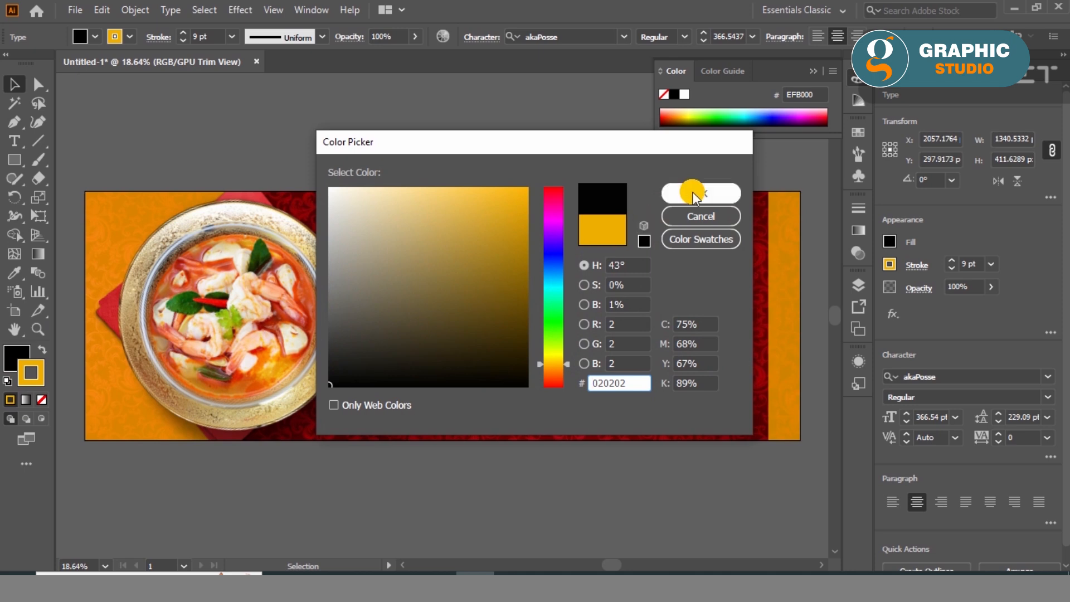
pyautogui.click(682, 193)
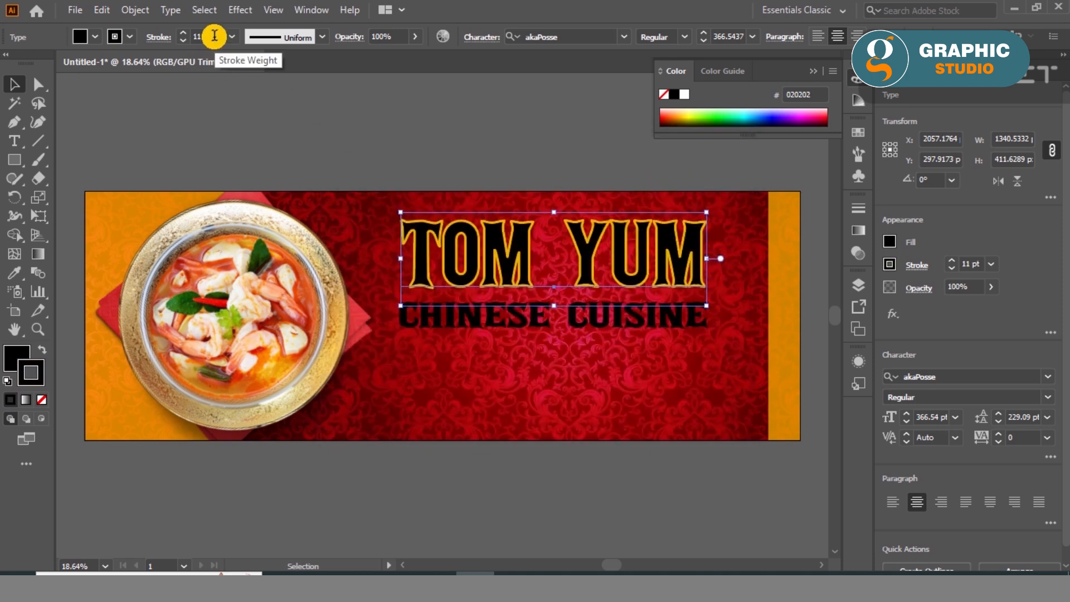
pyautogui.scroll(10, 215, 36)
pyautogui.scroll(3, 733, 233)
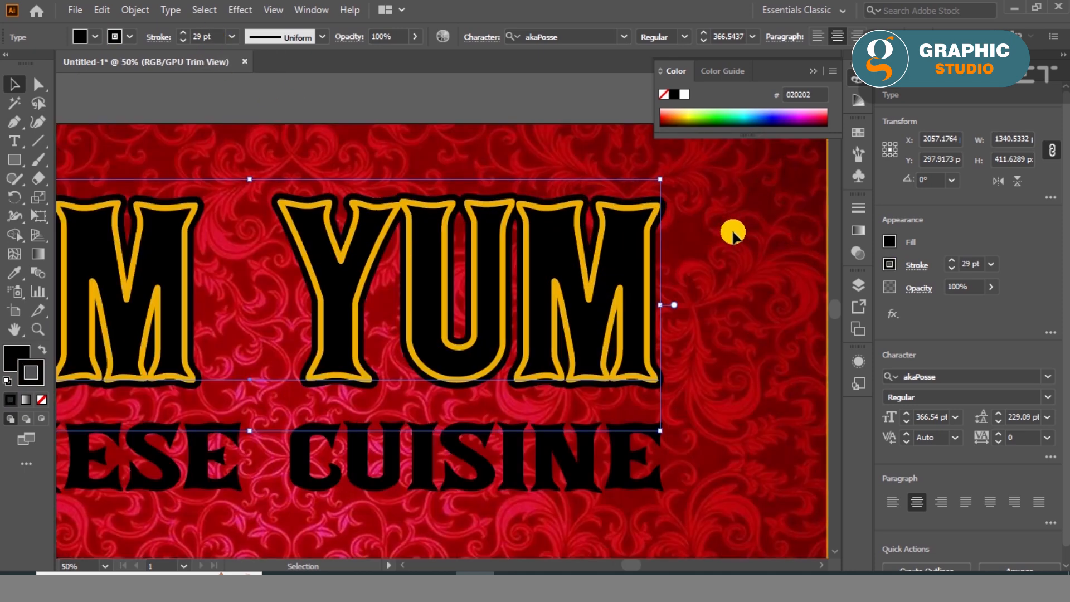
# Step: Offset the black rear copy of the "TOM YUM" heading 10 px right and 10 px down from the outlined heading
pyautogui.press('Right')
pyautogui.press('Right')
pyautogui.press('Right')
pyautogui.press('Right')
pyautogui.press('Right')
pyautogui.press('Right')
pyautogui.press('Right')
pyautogui.press('Right')
pyautogui.press('Right')
pyautogui.press('Right')
pyautogui.press('Down')
pyautogui.press('Down')
pyautogui.press('Down')
pyautogui.press('Down')
pyautogui.press('Down')
pyautogui.press('Down')
pyautogui.press('Down')
pyautogui.press('Down')
pyautogui.press('Down')
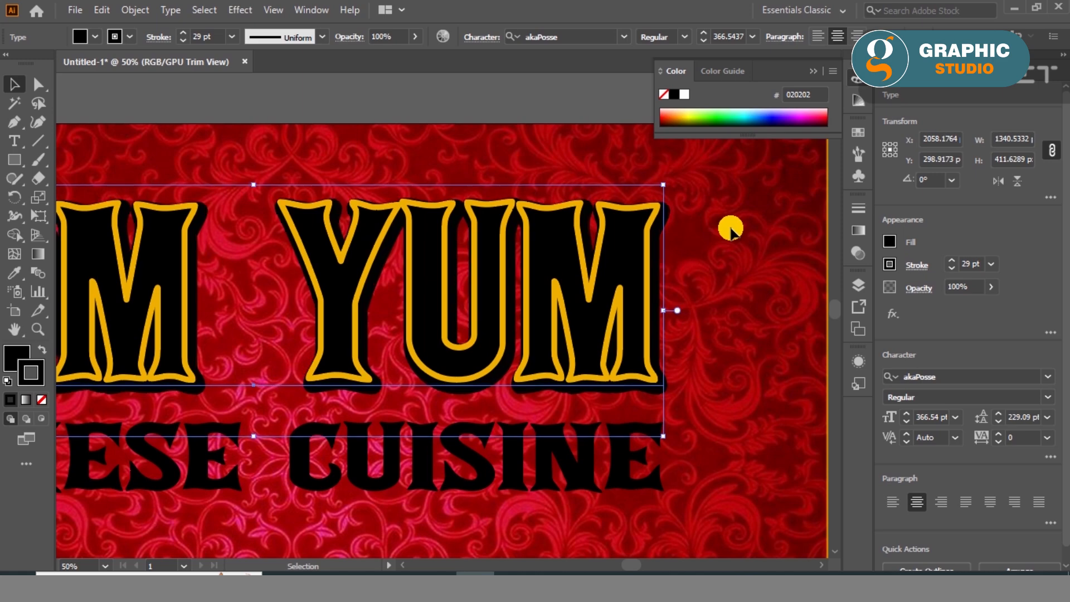
pyautogui.press('Down')
# Step: Set the rear heading copy's stroke weight to 25 pt and deselect it, returning to the whole banner
pyautogui.scroll(-4, 217, 37)
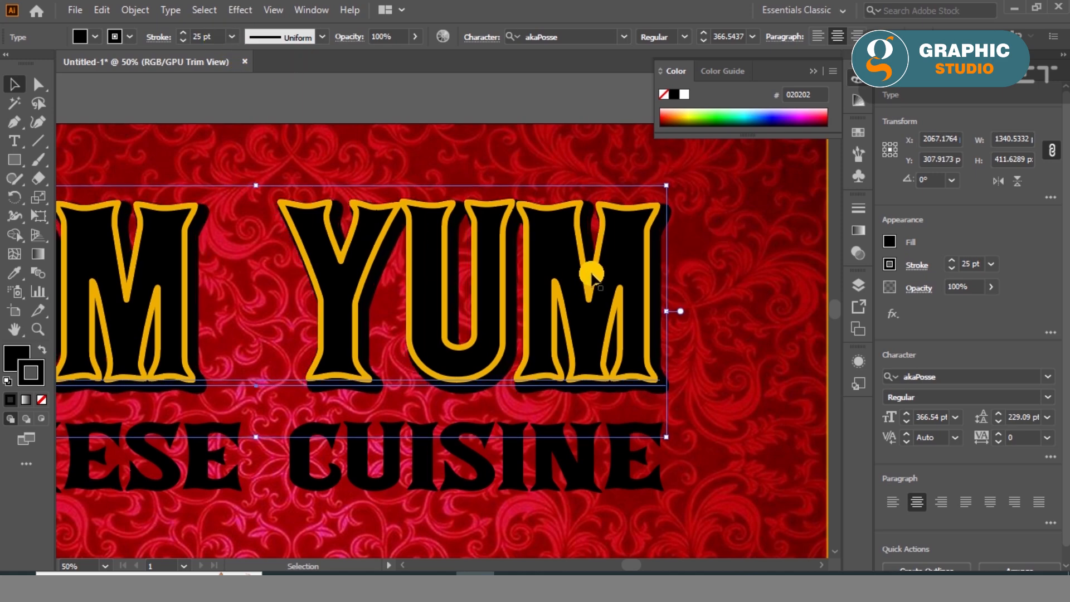
pyautogui.scroll(-2, 592, 276)
pyautogui.click(480, 142)
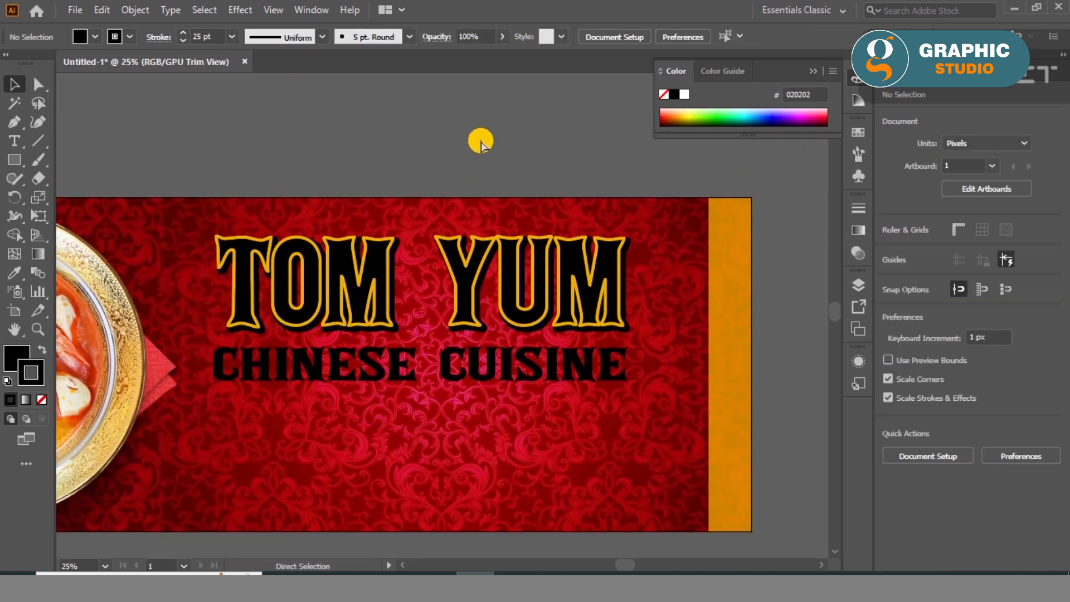
pyautogui.hotkey('ctrl', '0')
pyautogui.click(489, 306)
pyautogui.click(384, 513)
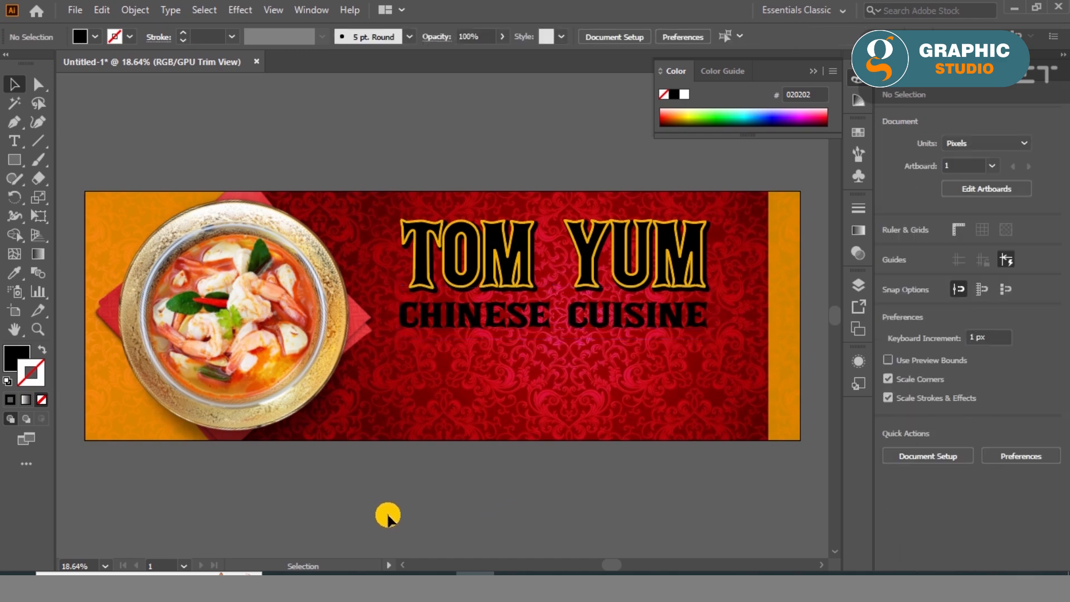
# Step: Switch to the Downloads folder, find the black brush-stroke image and place it into the banner document
pyautogui.hotkey('alt', 'Tab')
pyautogui.scroll(-5, 385, 289)
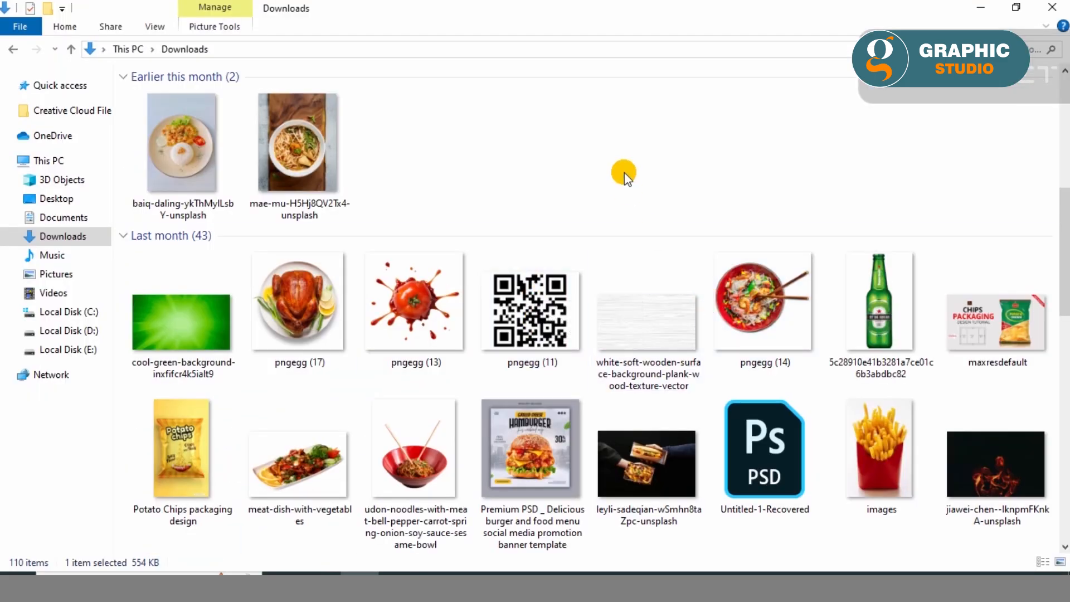
pyautogui.scroll(-15, 624, 173)
pyautogui.scroll(-6, 753, 398)
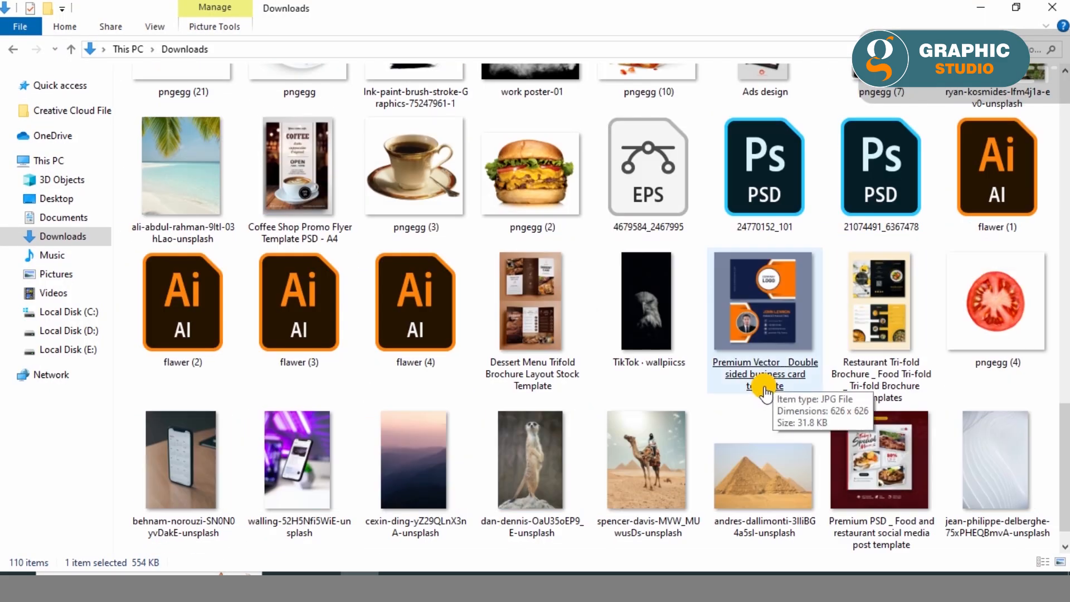
pyautogui.scroll(6, 574, 432)
pyautogui.click(577, 438)
pyautogui.scroll(5, 582, 440)
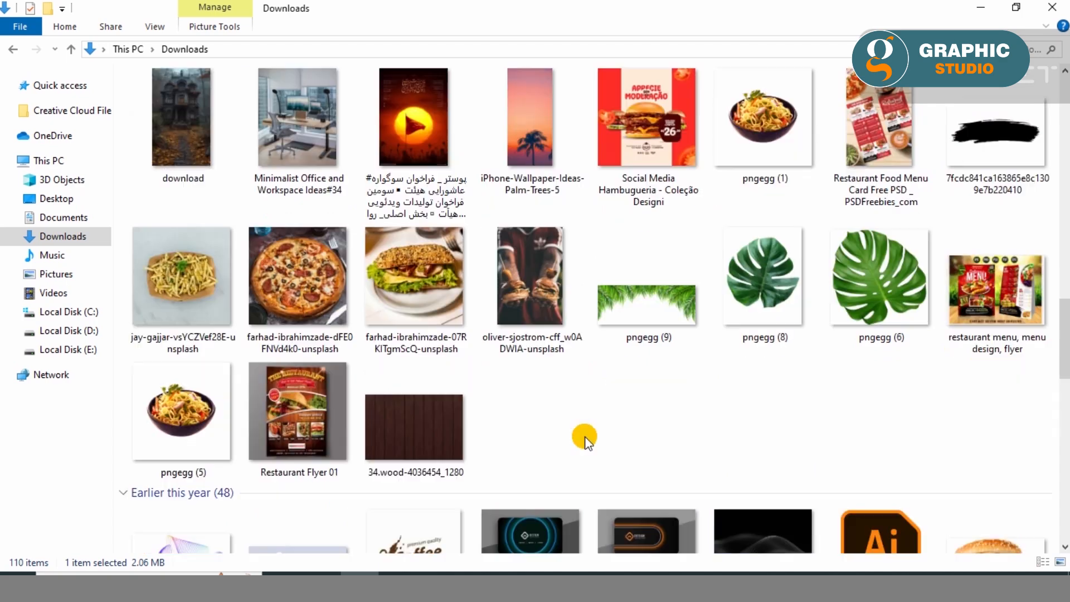
pyautogui.moveTo(969, 139)
pyautogui.mouseDown()
pyautogui.moveTo(483, 550)
pyautogui.moveTo(544, 335)
pyautogui.moveTo(552, 340)
pyautogui.moveTo(488, 397)
pyautogui.moveTo(484, 493)
pyautogui.mouseUp()
# Step: Turn off Trim View and move the placed brush-stroke image to the empty area below the banner
pyautogui.click(274, 10)
pyautogui.click(326, 98)
pyautogui.scroll(2, 446, 515)
pyautogui.moveTo(509, 419); pyautogui.dragTo(496, 435)
pyautogui.scroll(-5, 490, 390)
# Step: Embed the brush-stroke image, then trace it with the default Image Trace preset and expand the tracing into paths
pyautogui.click(307, 37)
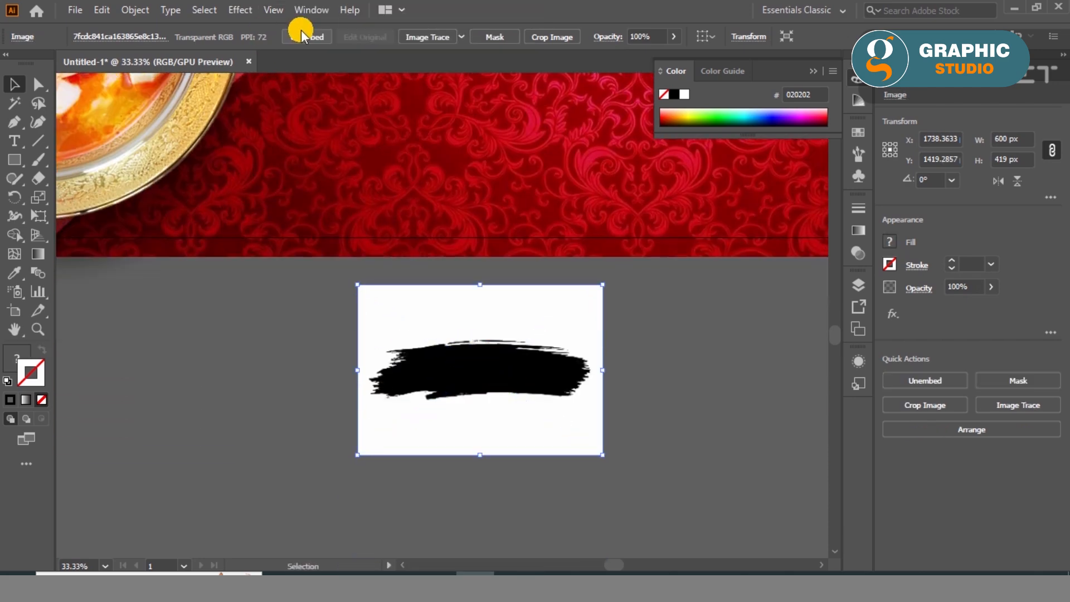
pyautogui.click(412, 35)
pyautogui.rightClick(496, 340)
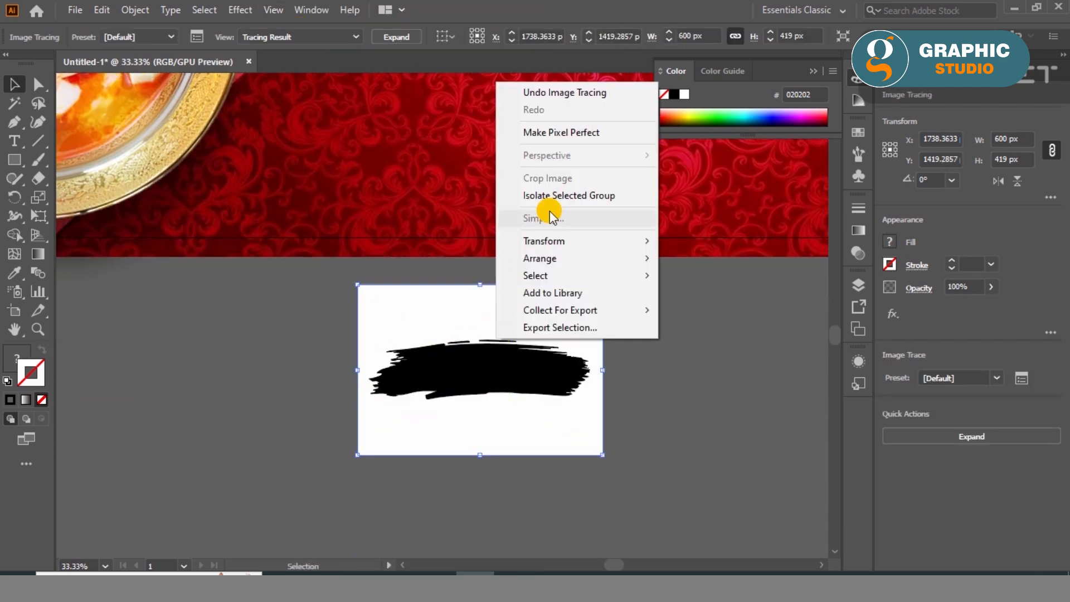
pyautogui.click(661, 450)
pyautogui.rightClick(491, 408)
pyautogui.click(461, 341)
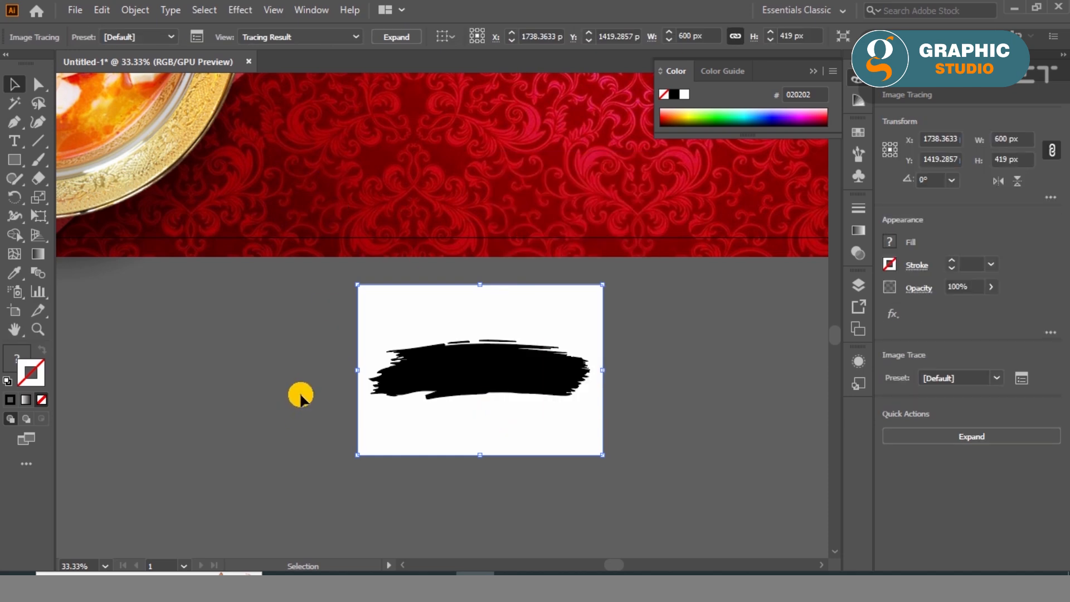
pyautogui.moveTo(462, 338); pyautogui.dragTo(422, 375)
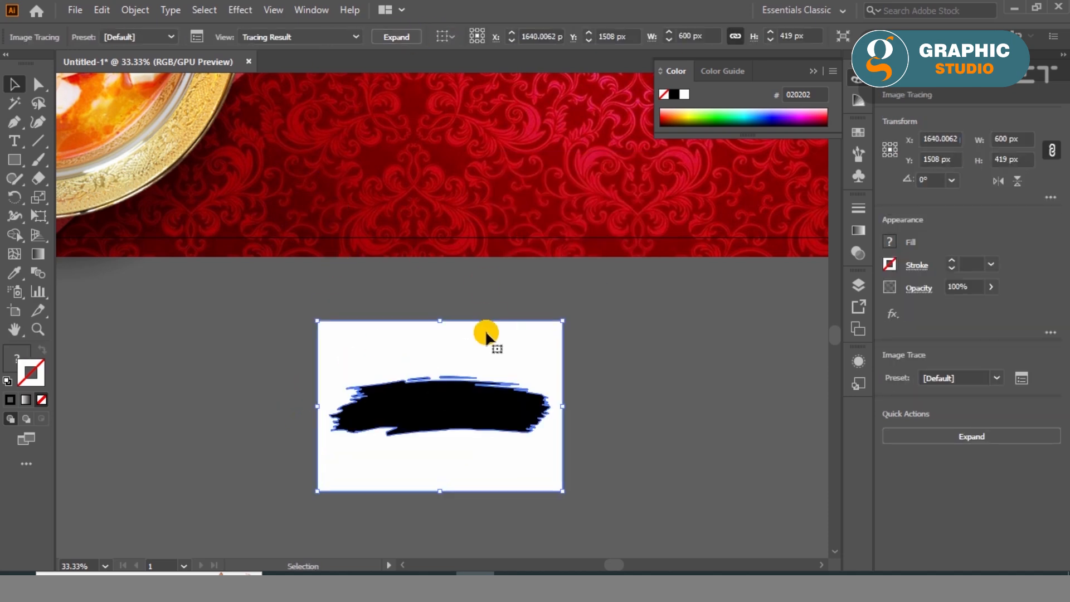
pyautogui.click(396, 37)
# Step: Ungroup the expanded tracing, pull the black brush stroke aside and delete the leftover white background pieces
pyautogui.rightClick(469, 388)
pyautogui.click(508, 244)
pyautogui.click(610, 397)
pyautogui.moveTo(512, 415); pyautogui.dragTo(230, 422)
pyautogui.moveTo(638, 294); pyautogui.dragTo(314, 506)
pyautogui.press('Delete')
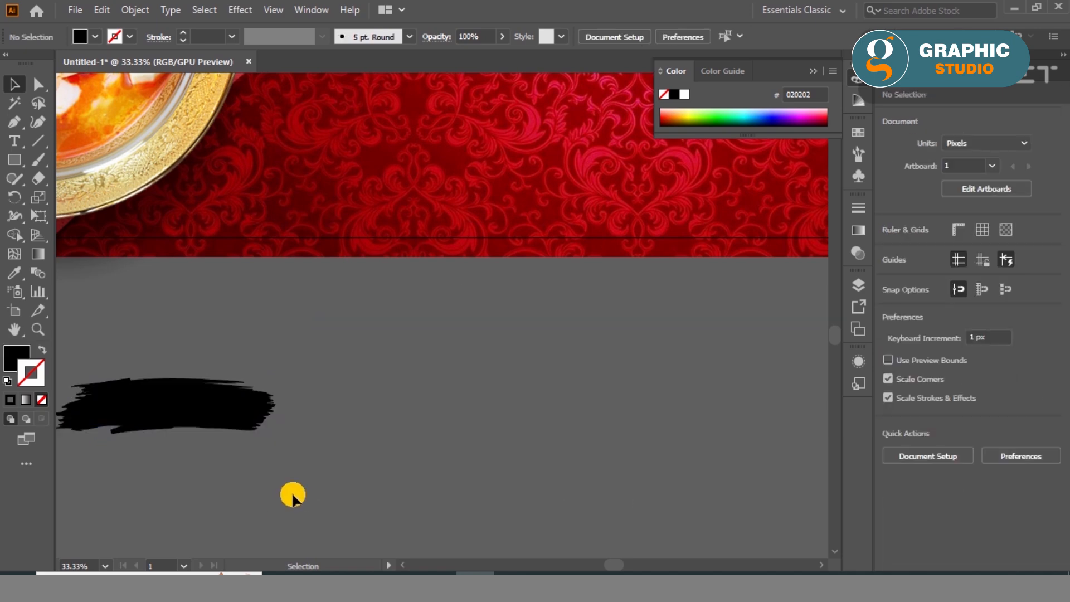
# Step: Move the black brush stroke over "CHINESE CUISINE" and stretch it to about 1349 by 212 px
pyautogui.moveTo(191, 420); pyautogui.dragTo(447, 184)
pyautogui.hotkey('ctrl', '0')
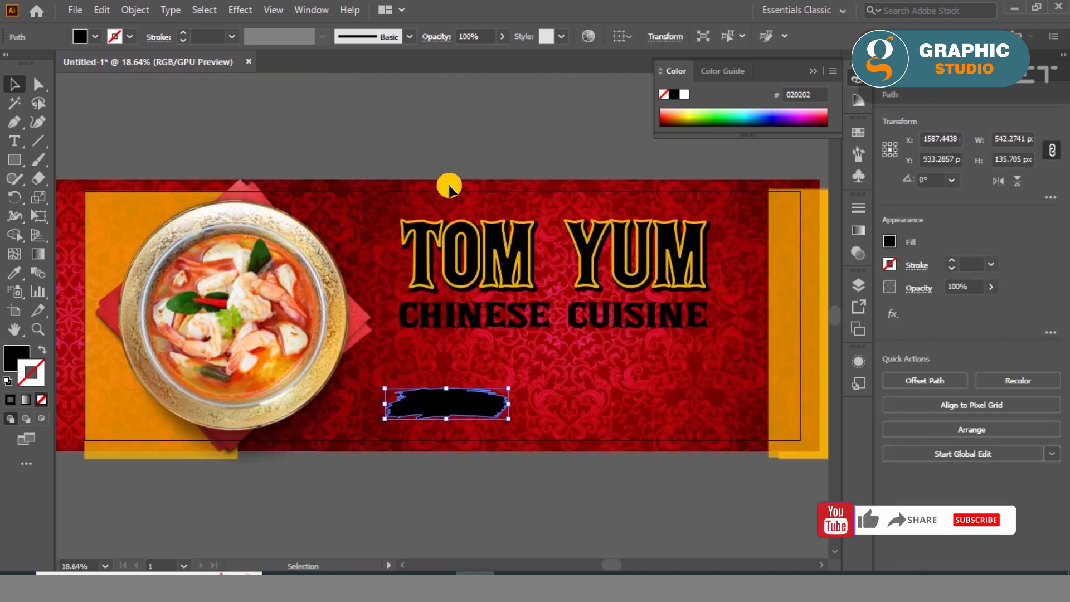
pyautogui.moveTo(448, 396)
pyautogui.mouseDown()
pyautogui.moveTo(554, 365)
pyautogui.moveTo(557, 324)
pyautogui.mouseUp()
pyautogui.moveTo(617, 347)
pyautogui.mouseDown()
pyautogui.moveTo(686, 350)
pyautogui.moveTo(630, 337)
pyautogui.moveTo(674, 340)
pyautogui.moveTo(679, 354)
pyautogui.moveTo(710, 353)
pyautogui.mouseUp()
pyautogui.scroll(1, 585, 327)
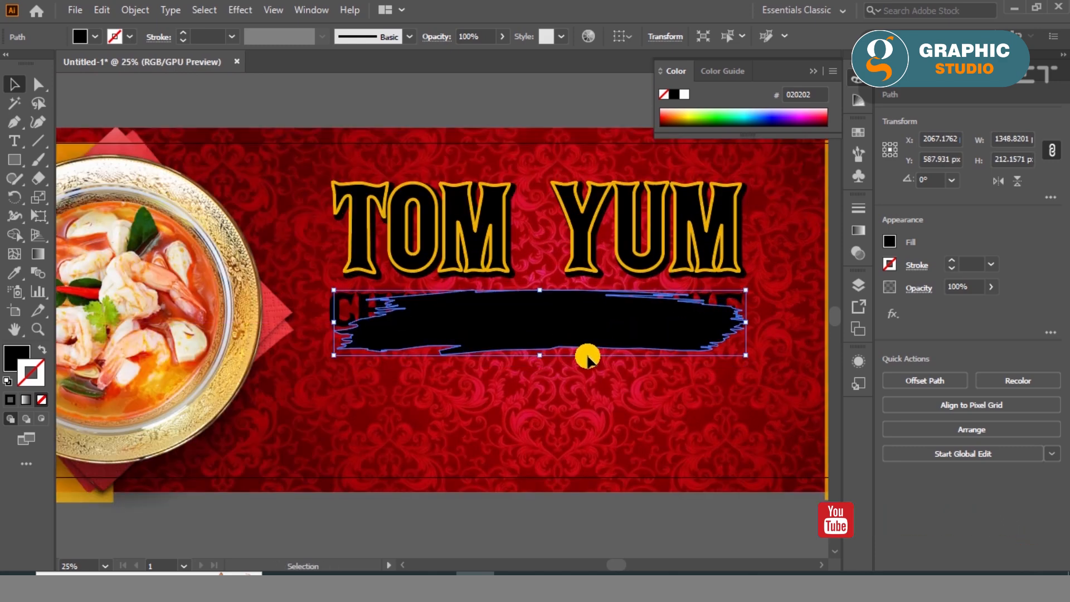
# Step: Rearrange the brush stroke so it sits behind the "CHINESE CUISINE" text but above the red patterned background
pyautogui.hotkey('ctrl', 'shift', '[')
pyautogui.hscroll(-3, 588, 359)
pyautogui.press('a')
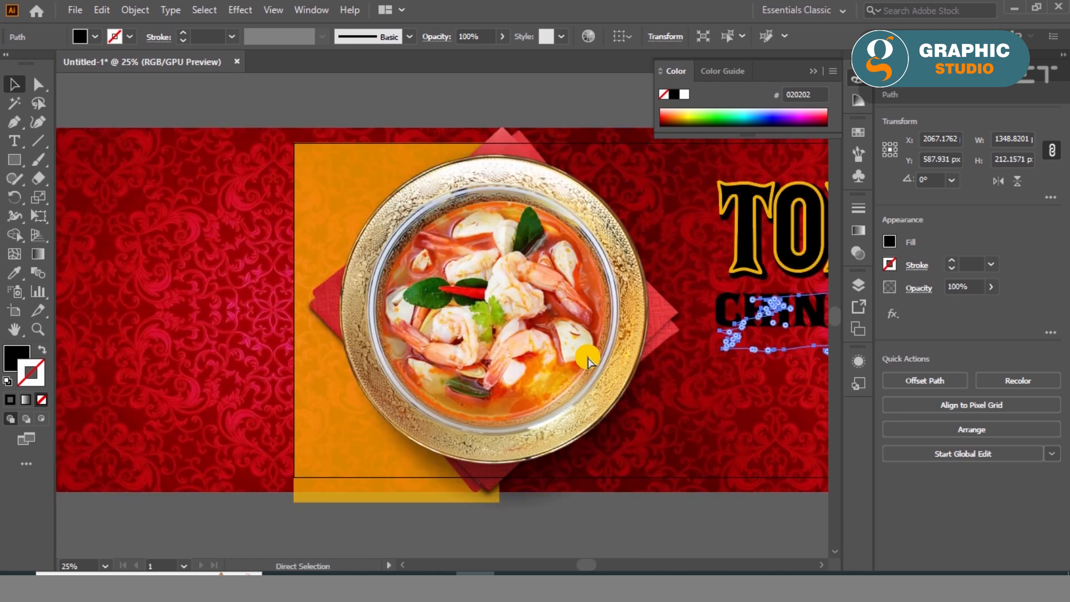
pyautogui.hotkey('ctrl', '0')
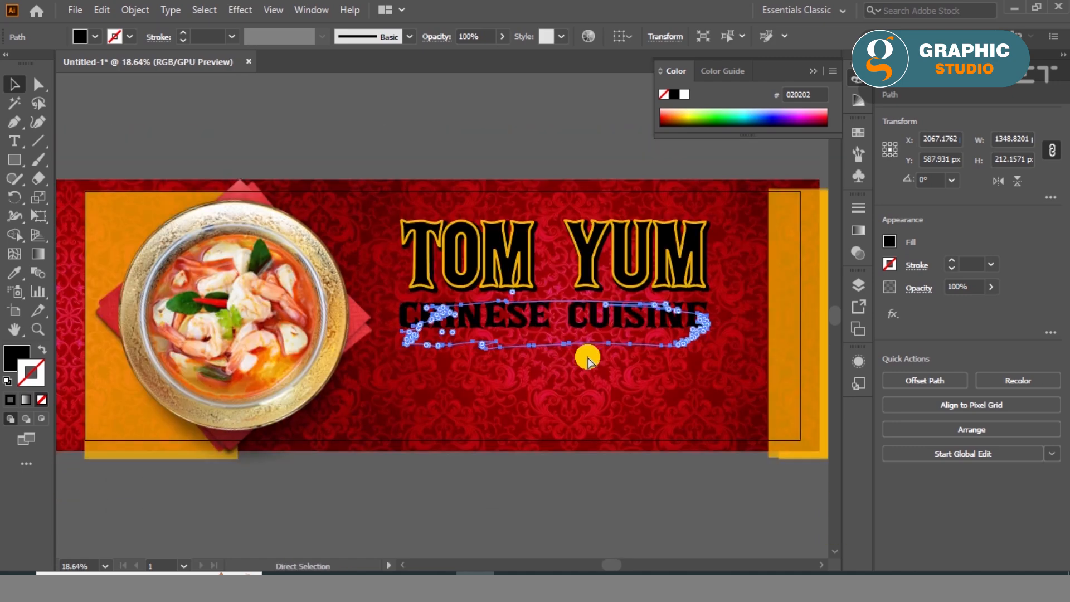
pyautogui.hotkey('ctrl', ']')
pyautogui.click(561, 95)
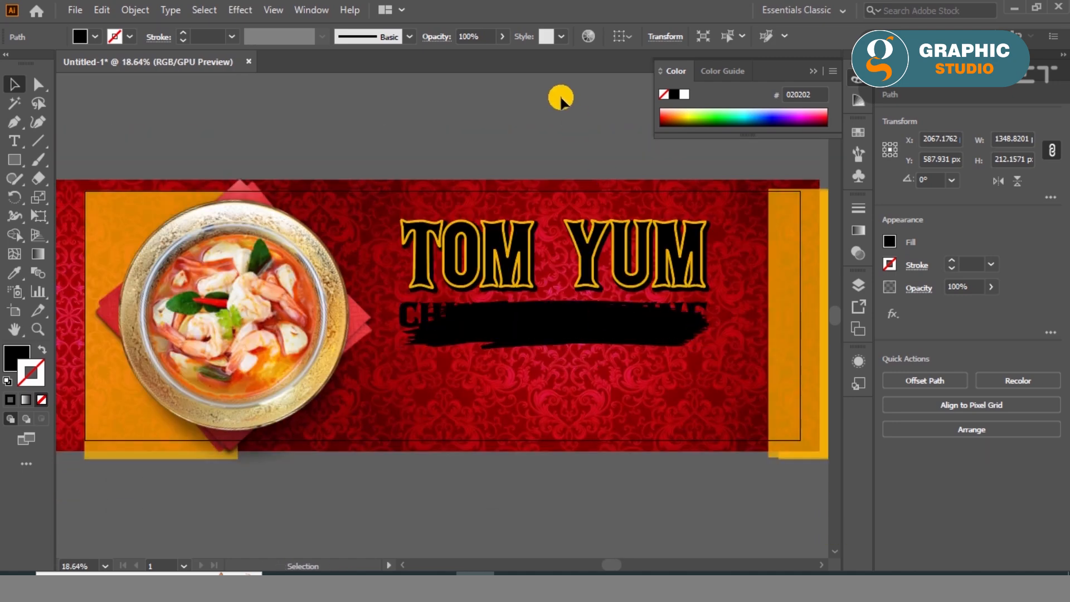
# Step: Change the fill color of the "CHINESE CUISINE" text to white FFFFFF
pyautogui.click(415, 308)
pyautogui.doubleClick(16, 357)
pyautogui.write('ffffff')
pyautogui.click(714, 198)
pyautogui.scroll(3, 578, 348)
pyautogui.scroll(-1, 563, 330)
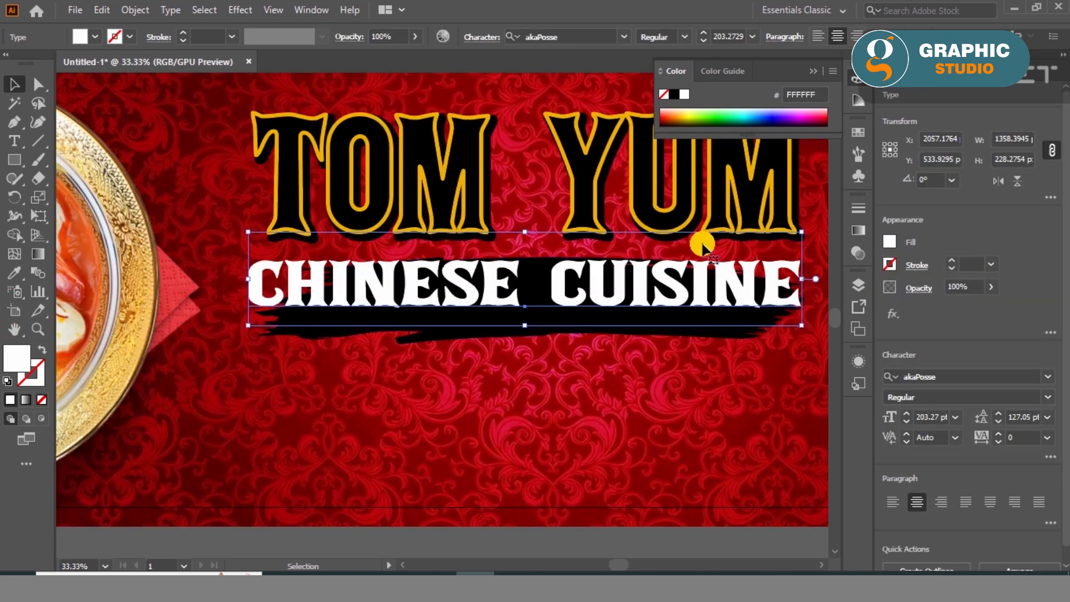
# Step: Widen the brush stroke to about 1440 px and center it horizontally with the "CHINESE CUISINE" text
pyautogui.click(692, 337)
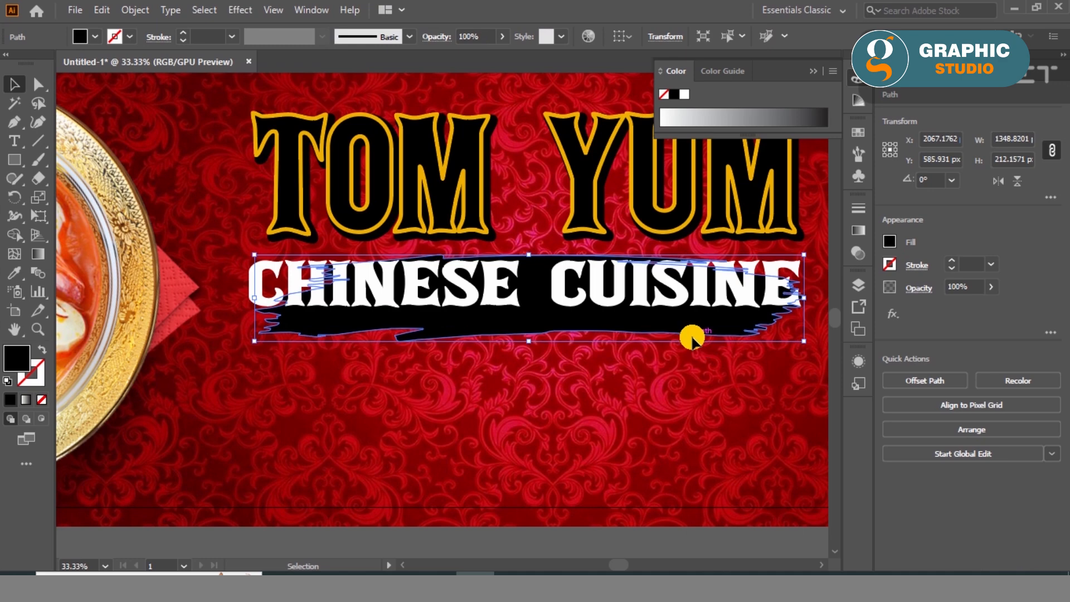
pyautogui.moveTo(254, 291); pyautogui.dragTo(238, 288)
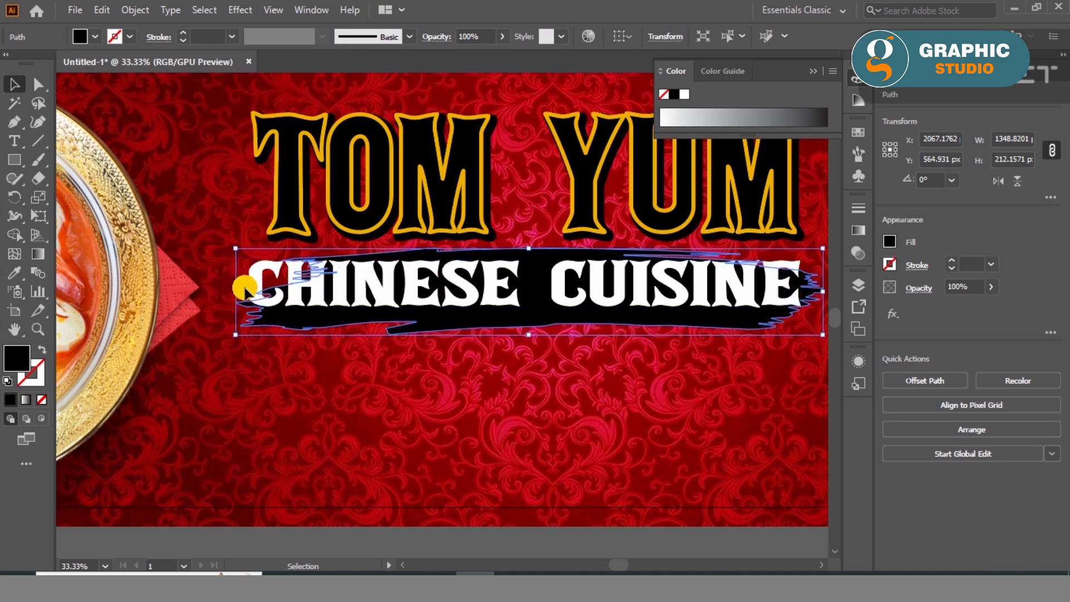
pyautogui.keyDown('shift'); pyautogui.click(674, 295); pyautogui.keyUp('shift')
pyautogui.click(944, 380)
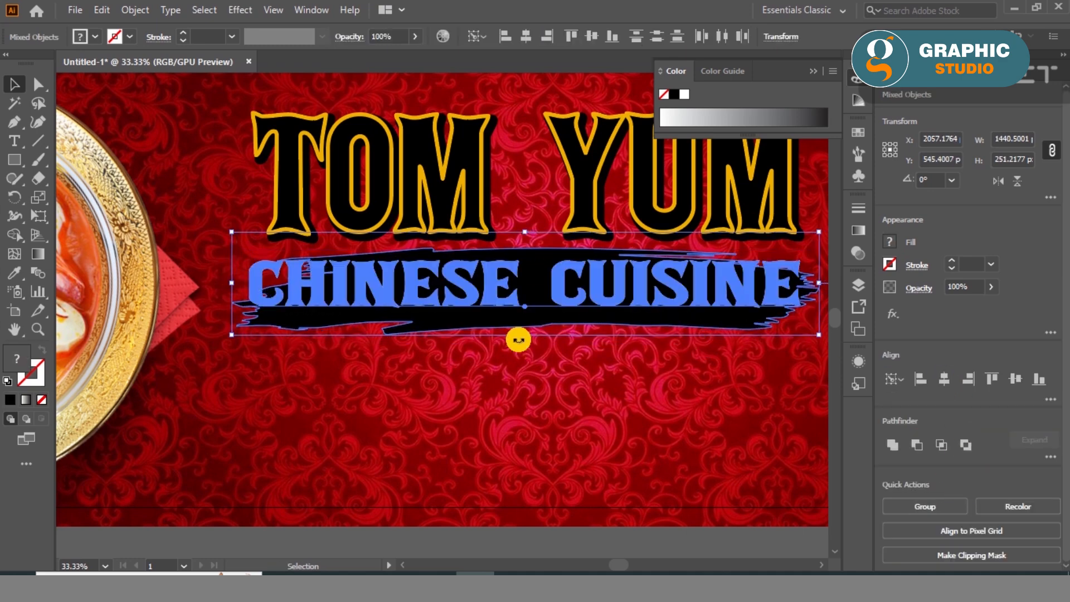
# Step: Move the "CHINESE CUISINE" text down to Y about 559 px so it sits in the middle of the brush stroke
pyautogui.click(432, 396)
pyautogui.moveTo(432, 323); pyautogui.dragTo(432, 313)
pyautogui.hotkey('ctrl', '0')
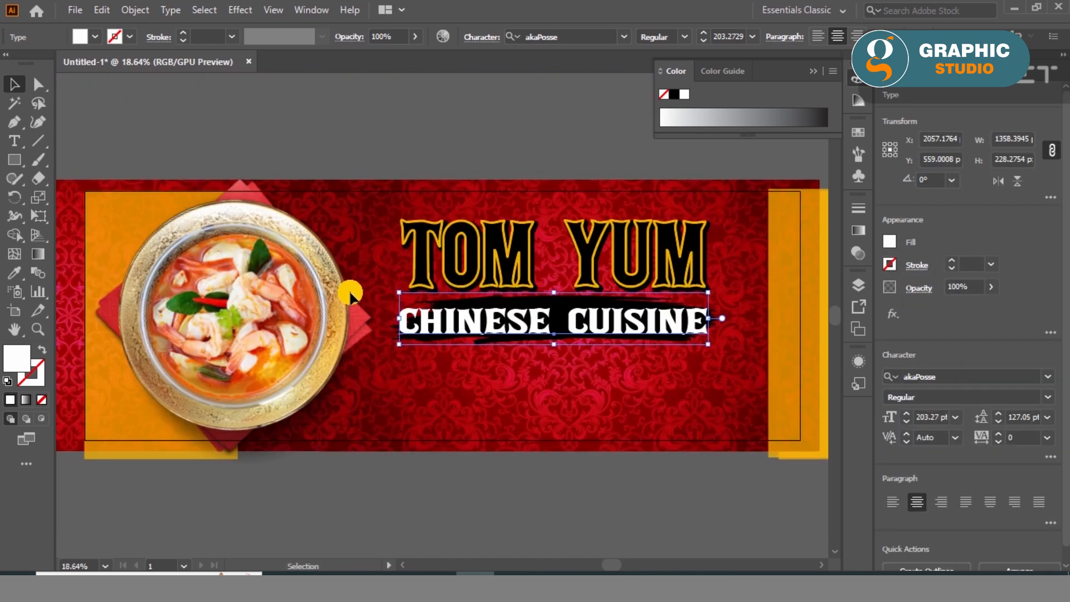
# Step: Scale the "CHINESE CUISINE" text and its brush stroke together to about 1049 px wide, then turn on Trim View
pyautogui.keyDown('shift'); pyautogui.click(393, 327); pyautogui.keyUp('shift')
pyautogui.moveTo(713, 292); pyautogui.dragTo(697, 304)
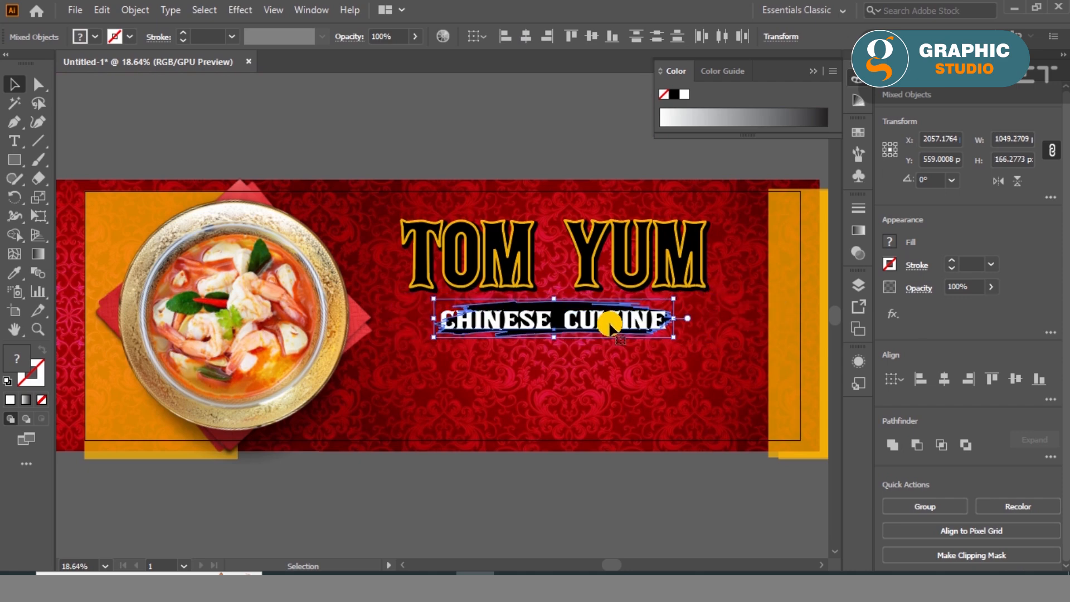
pyautogui.click(541, 161)
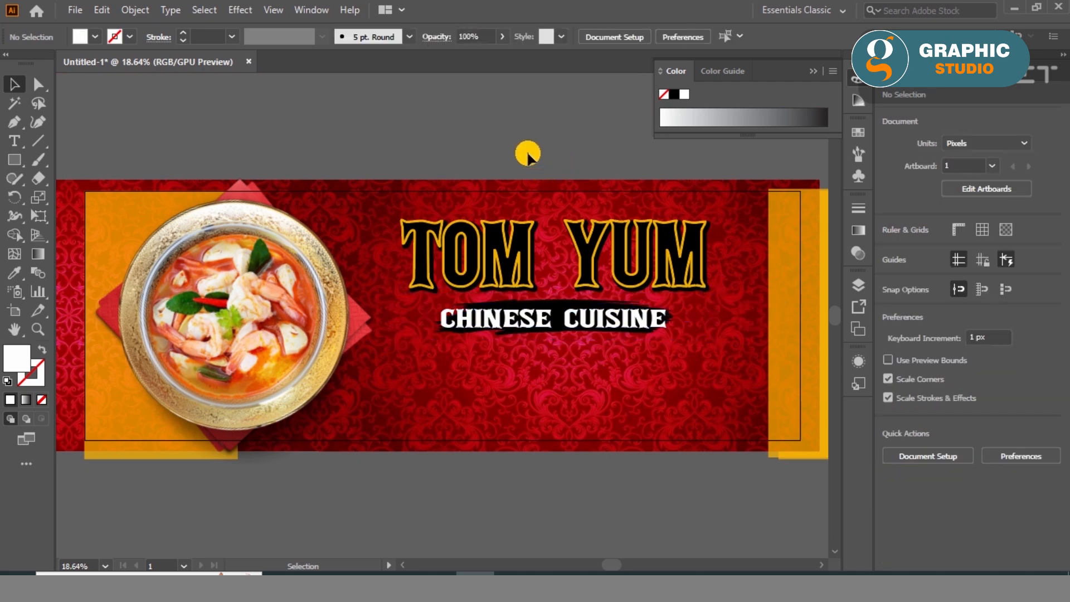
pyautogui.click(273, 12)
pyautogui.click(326, 99)
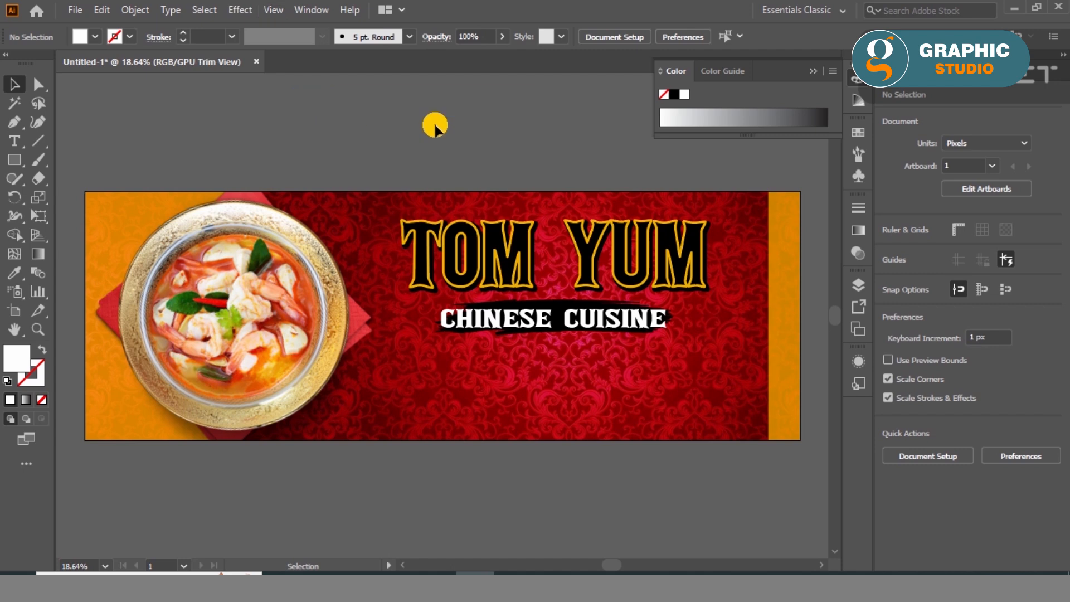
# Step: Draw a text area about 1355 by 300 px below "CHINESE CUISINE" and set its placeholder text to 94 pt
pyautogui.click(16, 146)
pyautogui.moveTo(405, 353); pyautogui.dragTo(714, 420)
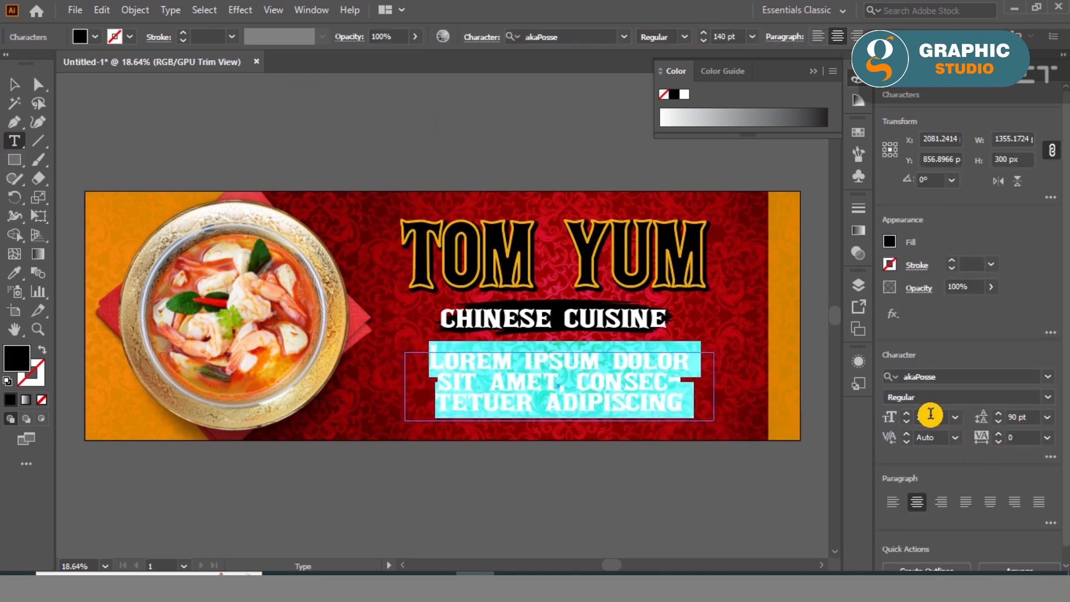
pyautogui.scroll(-20, 930, 415)
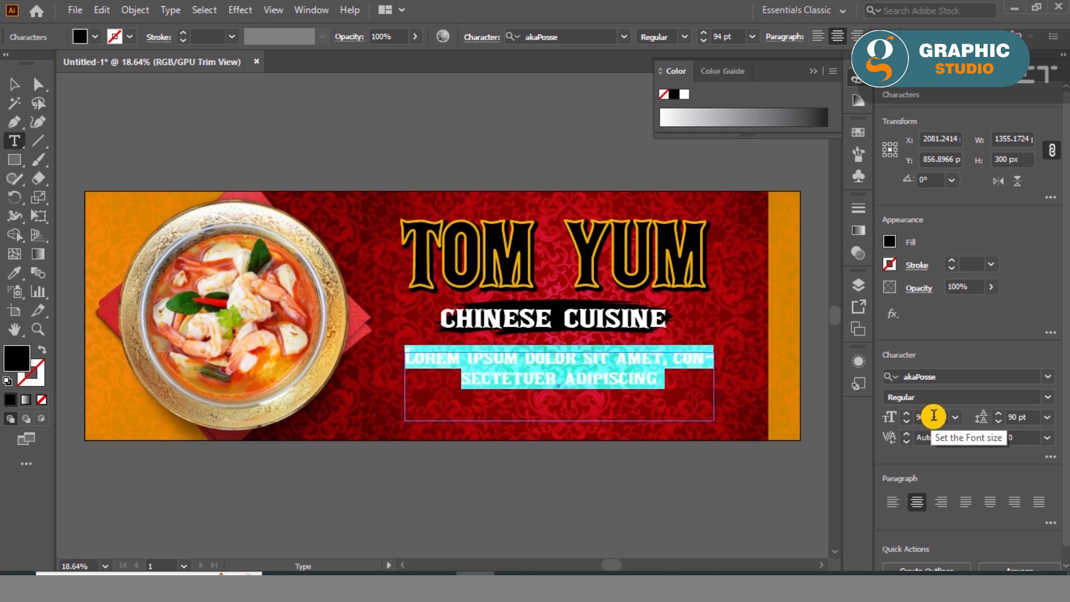
# Step: Try Atomic Md on the placeholder text, then set its font to Remachine Script Personal Use
pyautogui.click(1045, 376)
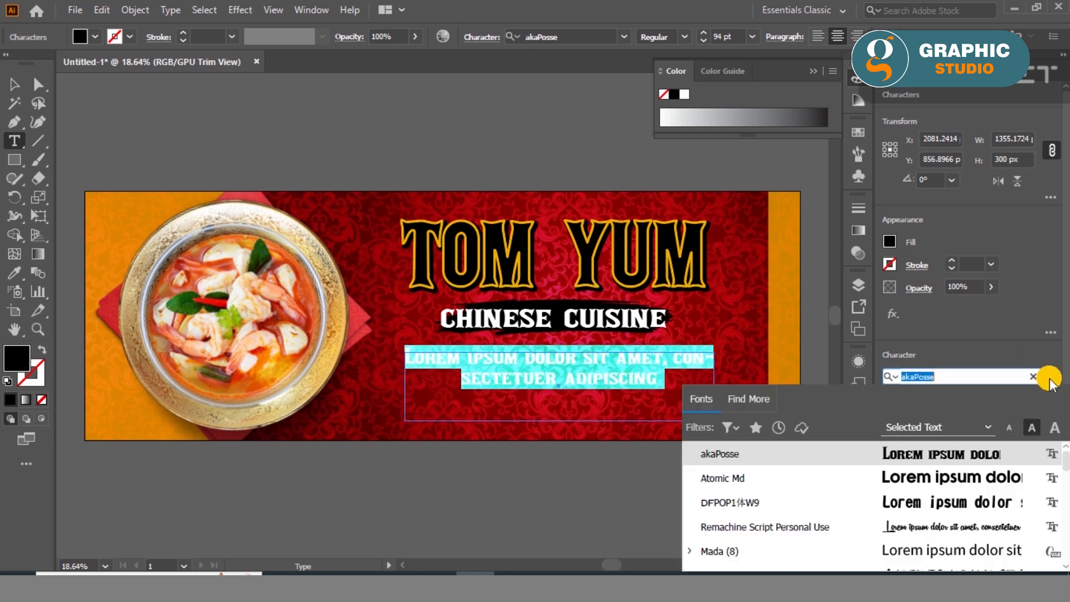
pyautogui.click(965, 479)
pyautogui.click(1046, 376)
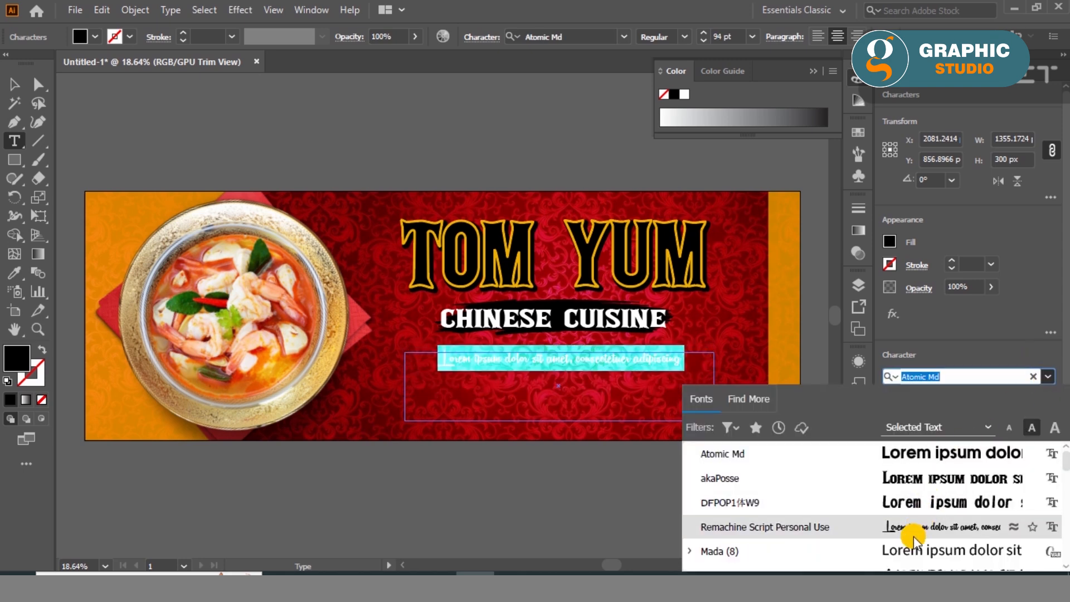
pyautogui.click(910, 526)
# Step: Clear the placeholder text from the text area and leave text editing
pyautogui.press('BackSpace')
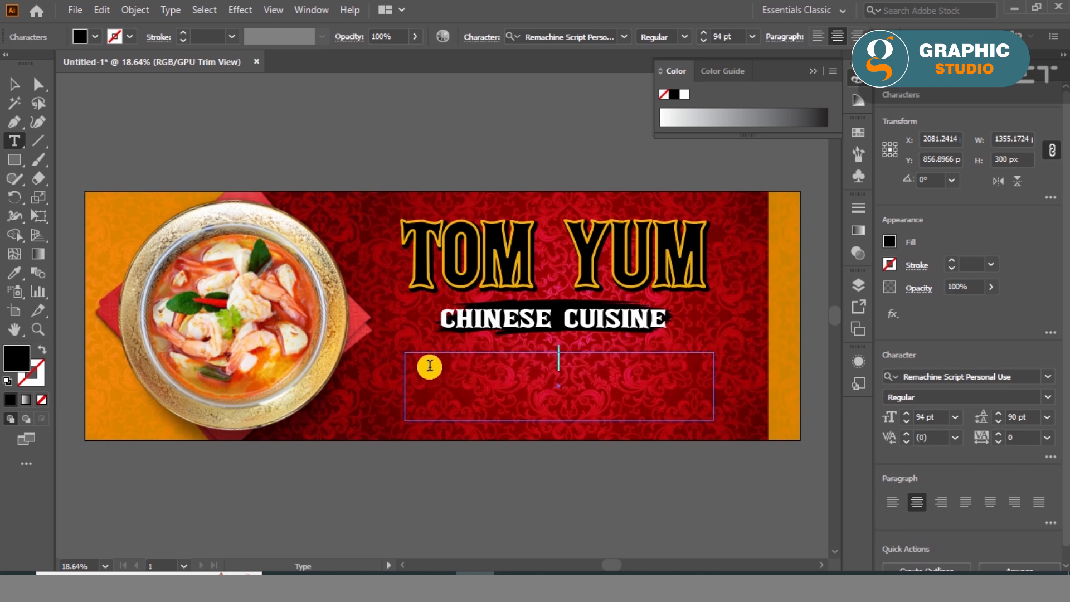
pyautogui.click(14, 85)
pyautogui.click(331, 329)
# Step: Draw a new placeholder text area about 1269 by 324 px below "CHINESE CUISINE" using Remachine Script Personal Use
pyautogui.click(14, 142)
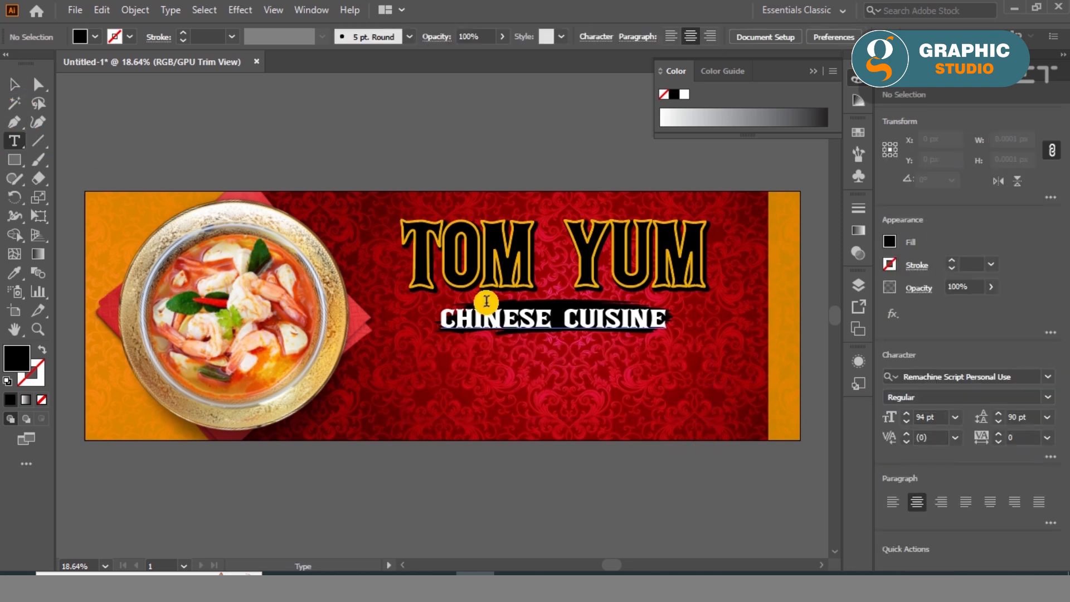
pyautogui.click(1047, 377)
pyautogui.click(956, 464)
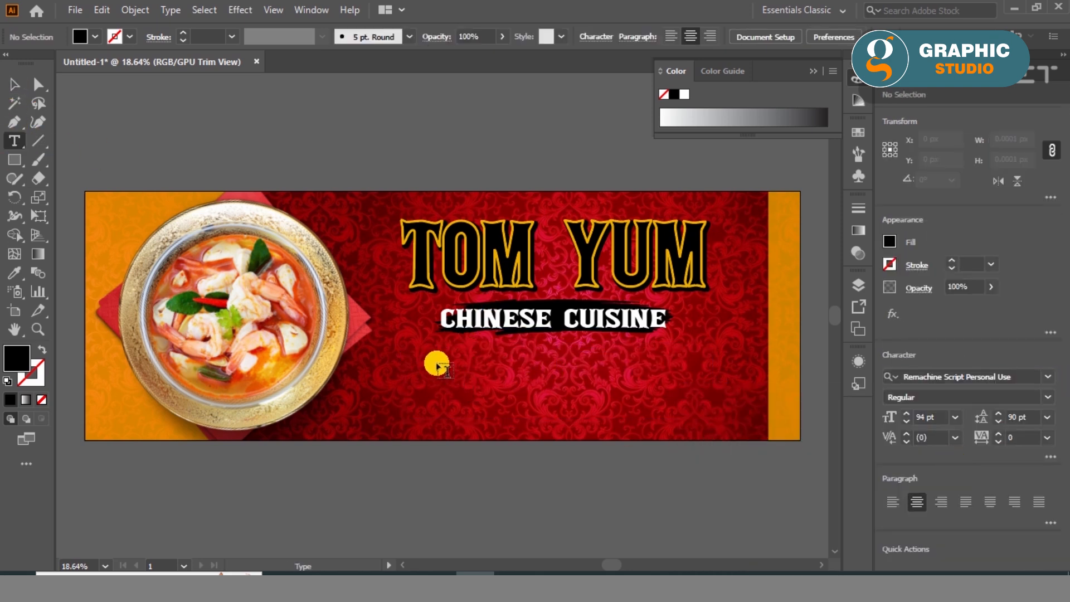
pyautogui.moveTo(419, 360); pyautogui.dragTo(706, 414)
# Step: Set the placeholder paragraph's font size to 110 pt and its leading to 80 pt
pyautogui.scroll(2, 935, 421)
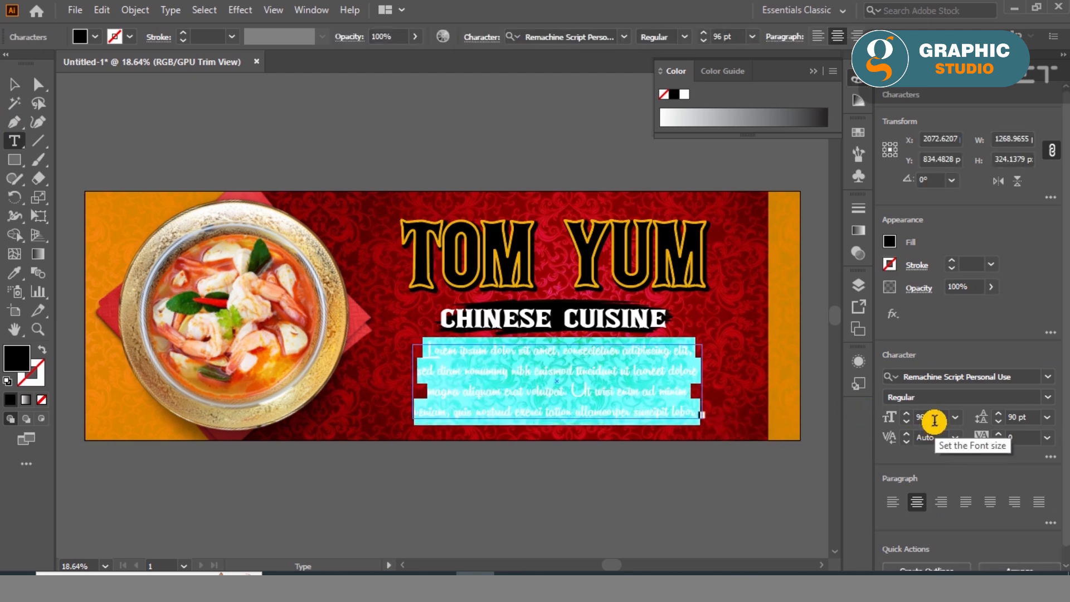
pyautogui.scroll(-7, 1034, 416)
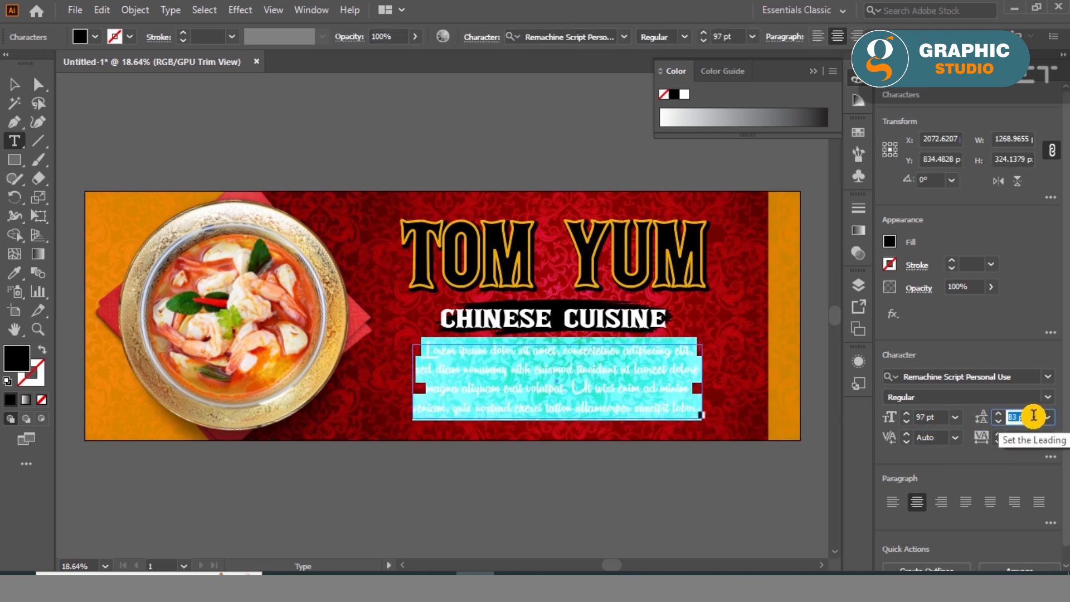
pyautogui.scroll(3, 939, 417)
pyautogui.scroll(8, 940, 416)
pyautogui.scroll(-5, 1028, 415)
pyautogui.scroll(3, 1026, 415)
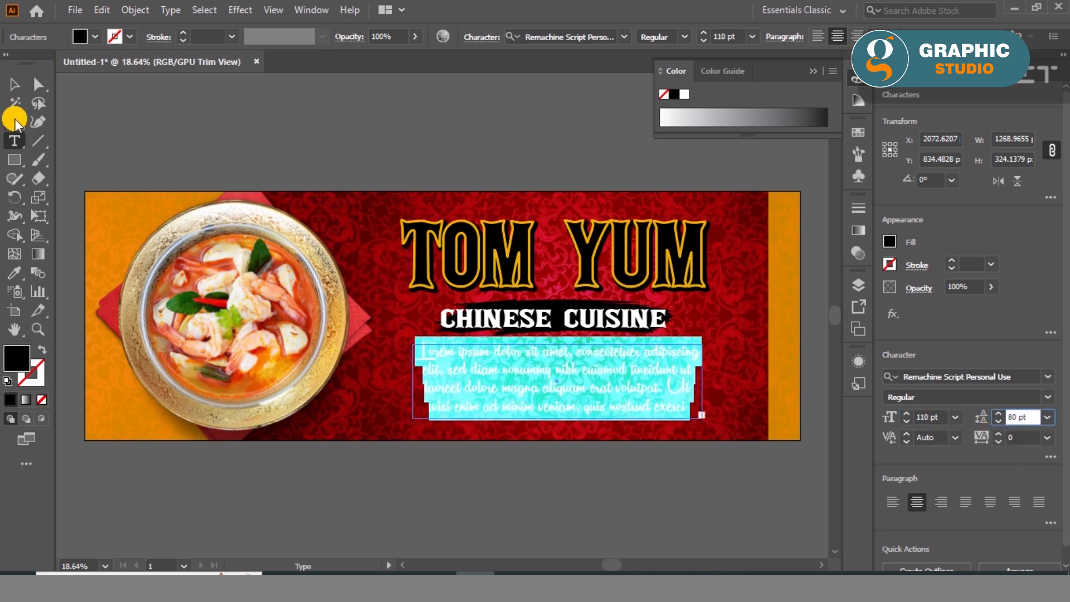
# Step: Fill the placeholder paragraph below the subtitle with yellow-orange FFB600 and deselect it
pyautogui.click(18, 86)
pyautogui.doubleClick(10, 361)
pyautogui.click(528, 187)
pyautogui.click(701, 193)
pyautogui.click(555, 175)
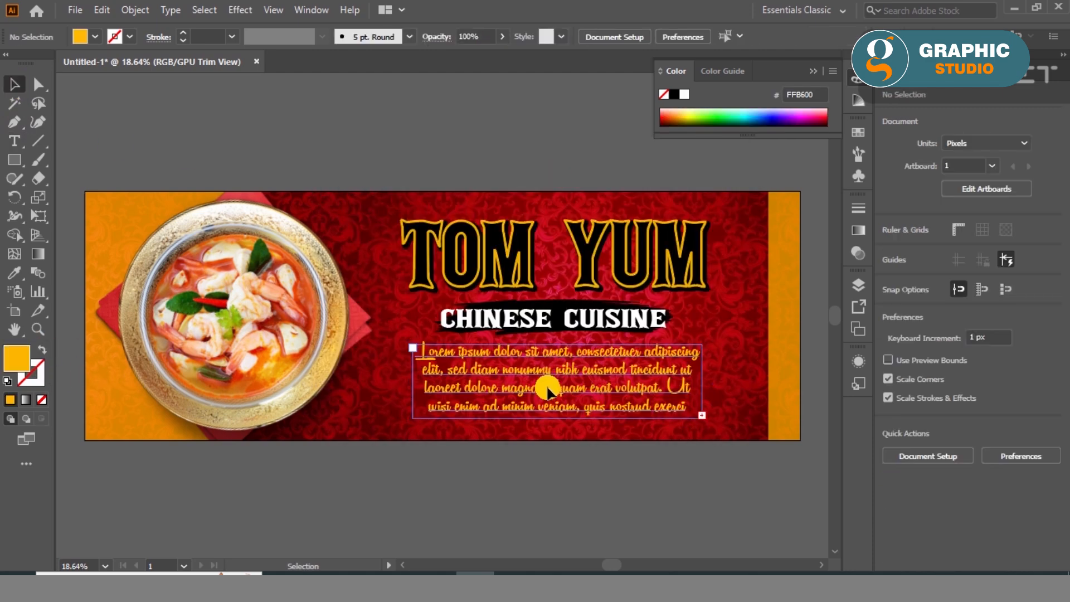
# Step: Move the placeholder paragraph about 38 px lower and expand it into vector shapes
pyautogui.click(535, 420)
pyautogui.click(535, 430)
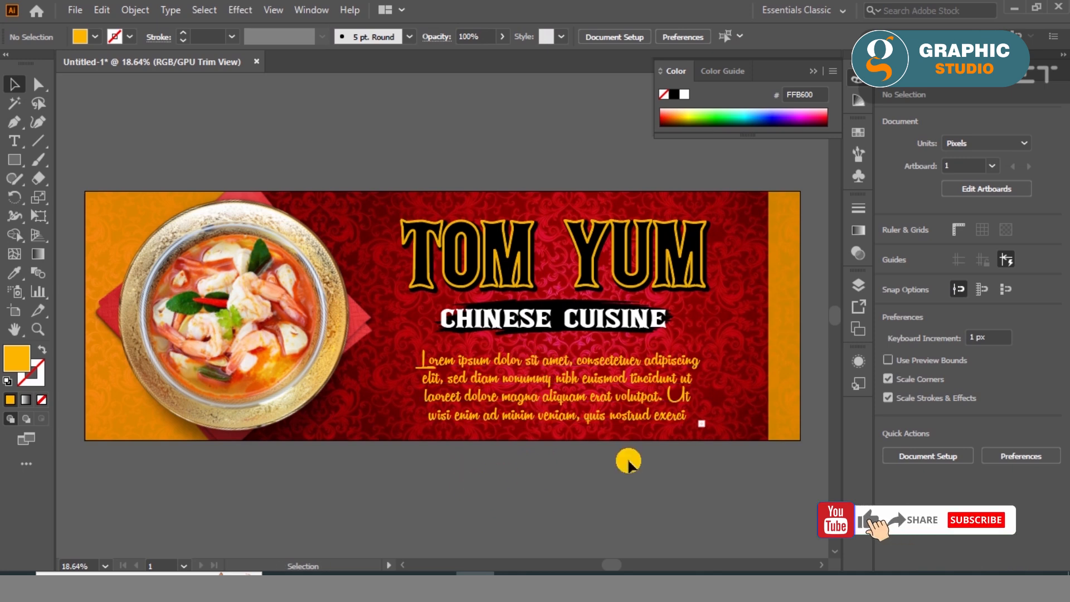
pyautogui.click(631, 402)
pyautogui.click(135, 9)
pyautogui.click(254, 191)
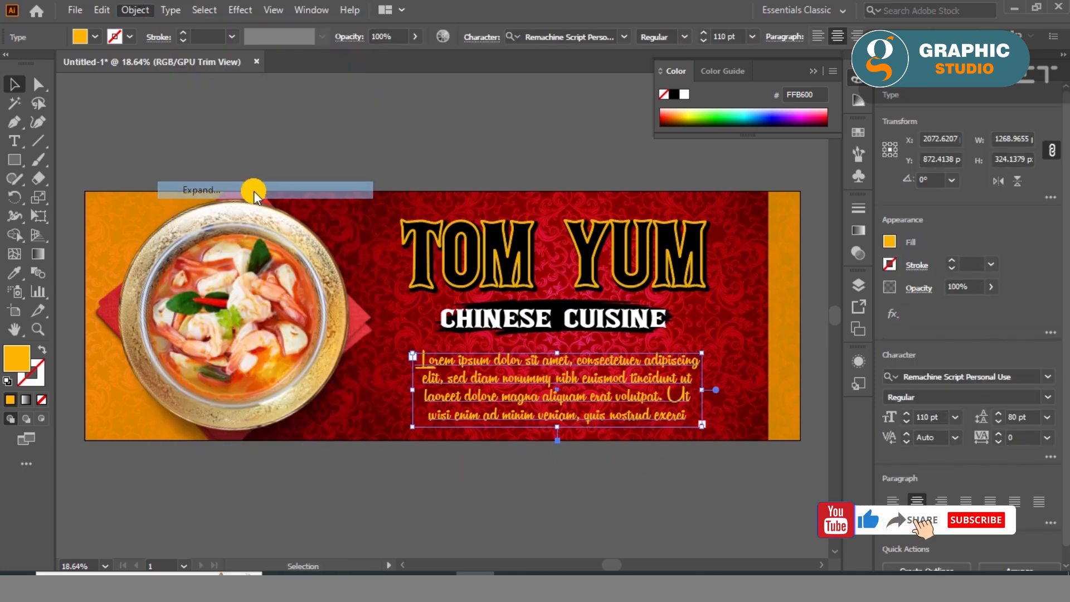
pyautogui.click(490, 379)
pyautogui.click(743, 518)
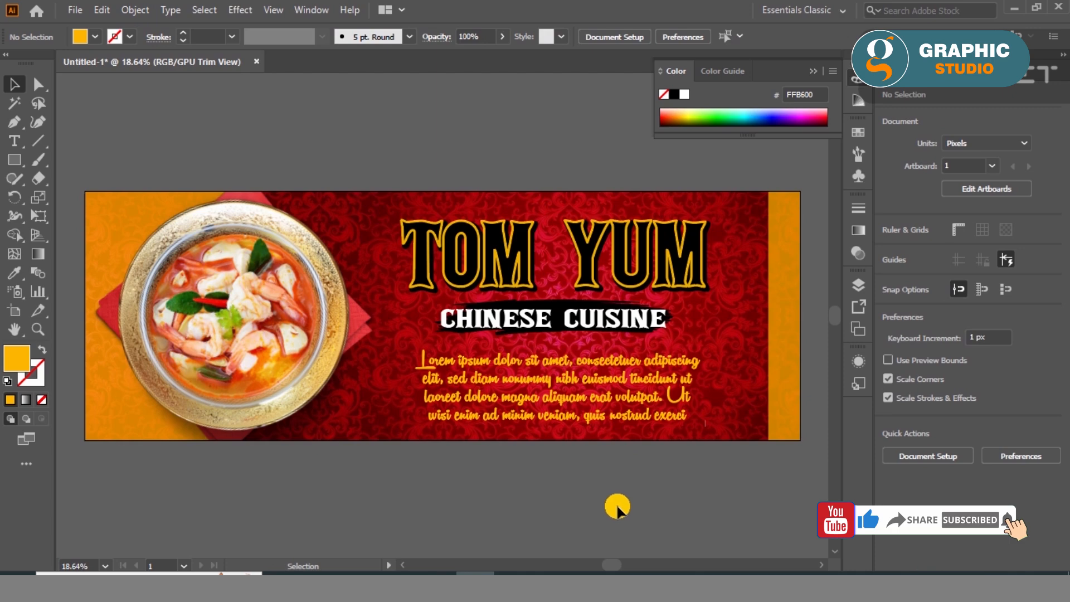
# Step: Change the expanded paragraph's fill colour to white FFFFFF
pyautogui.click(549, 403)
pyautogui.doubleClick(16, 358)
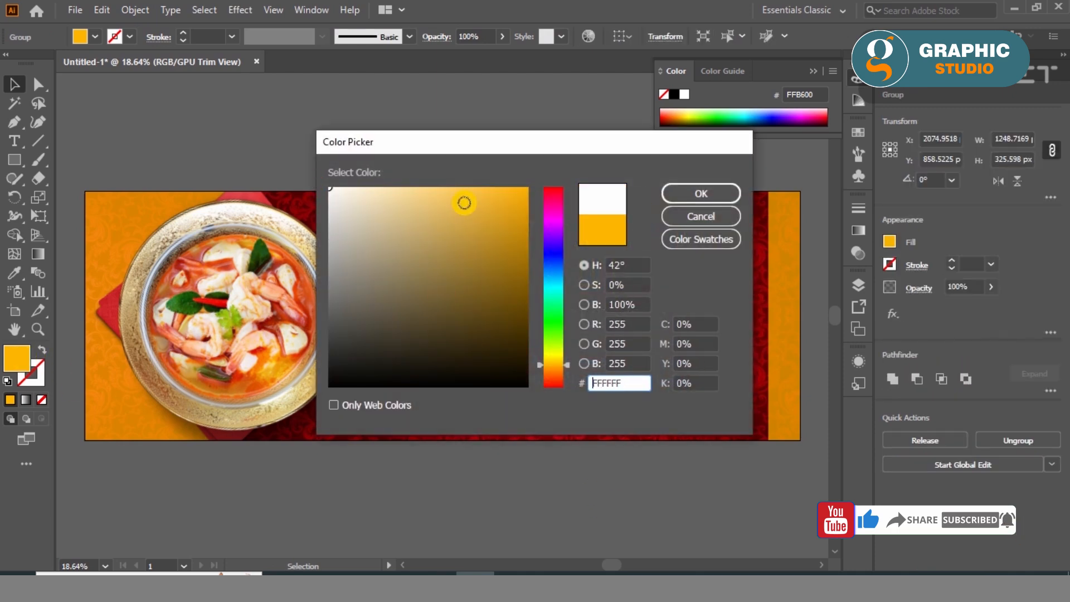
pyautogui.click(681, 196)
pyautogui.click(679, 177)
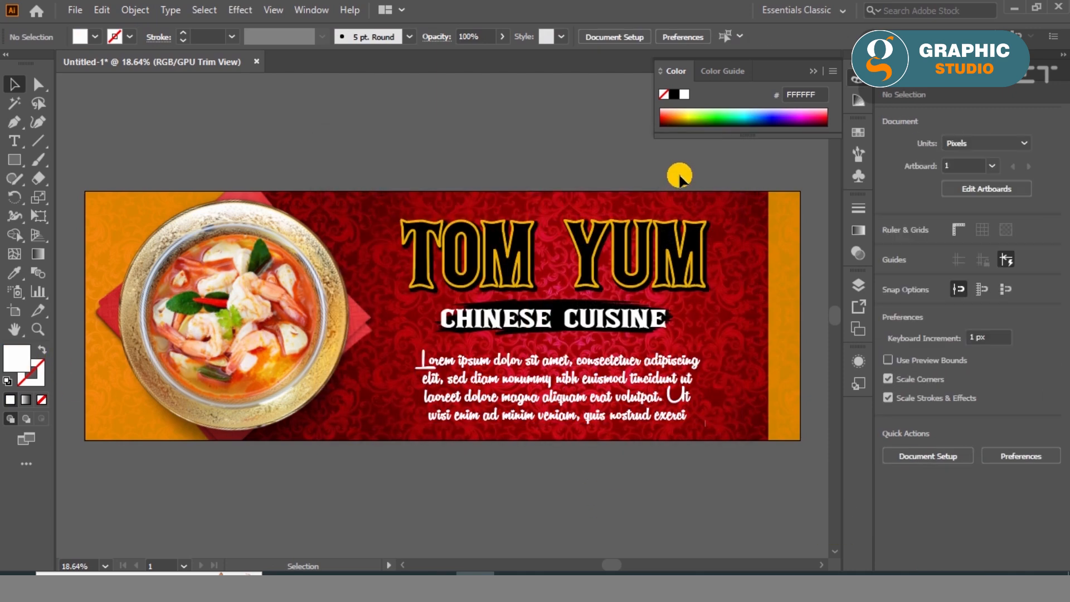
# Step: Move the heading, brush-backed subtitle and paragraph together to the right, nearer the banner's orange edge strip
pyautogui.moveTo(571, 346); pyautogui.dragTo(597, 463)
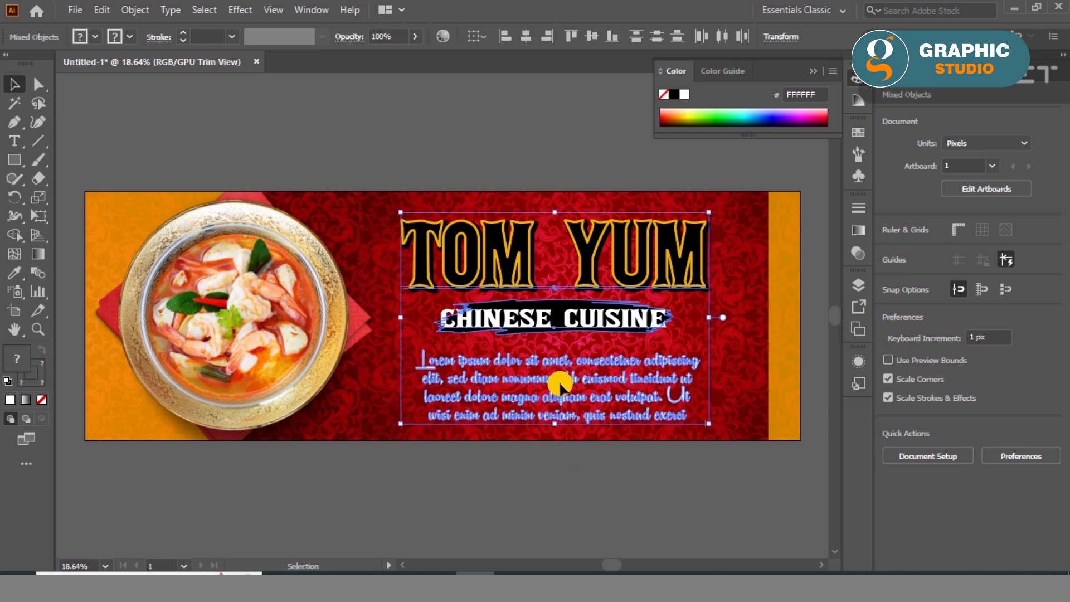
pyautogui.moveTo(509, 272); pyautogui.dragTo(549, 273)
pyautogui.click(466, 179)
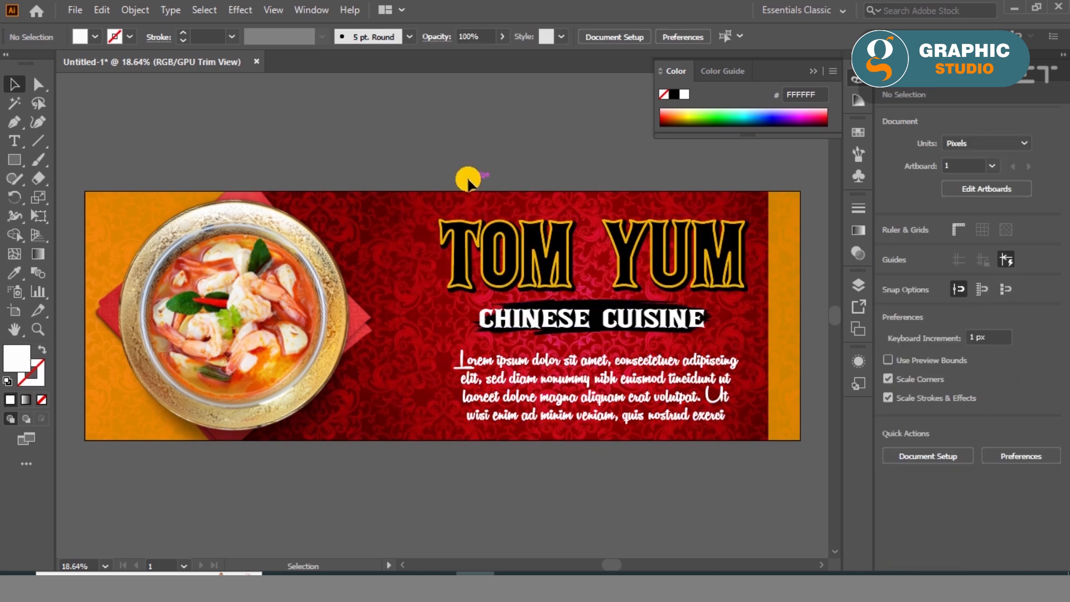
# Step: Draw a curved path about 300 by 111 px from beside the "TOM YUM" heading toward the soup bowl with the Pen tool
pyautogui.click(426, 241)
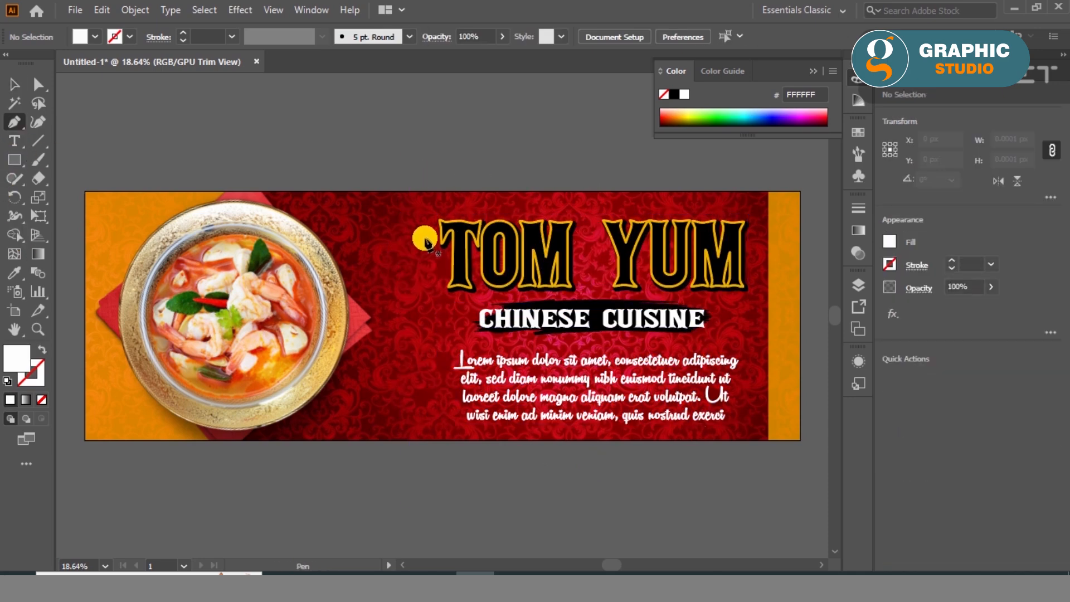
pyautogui.click(430, 237)
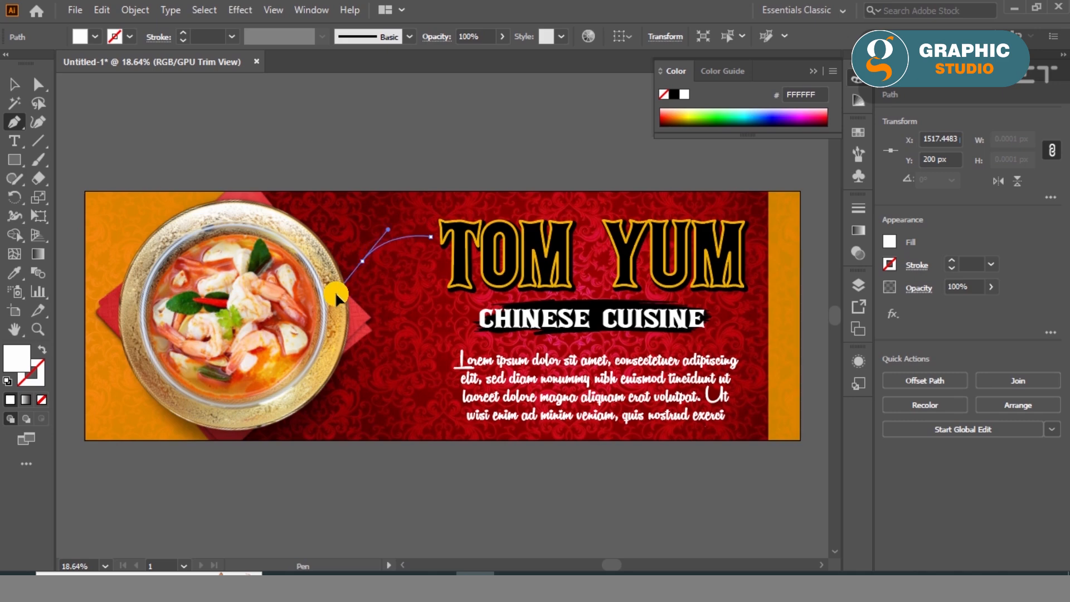
pyautogui.moveTo(335, 291); pyautogui.dragTo(334, 291)
pyautogui.scroll(3, 376, 240)
pyautogui.click(14, 84)
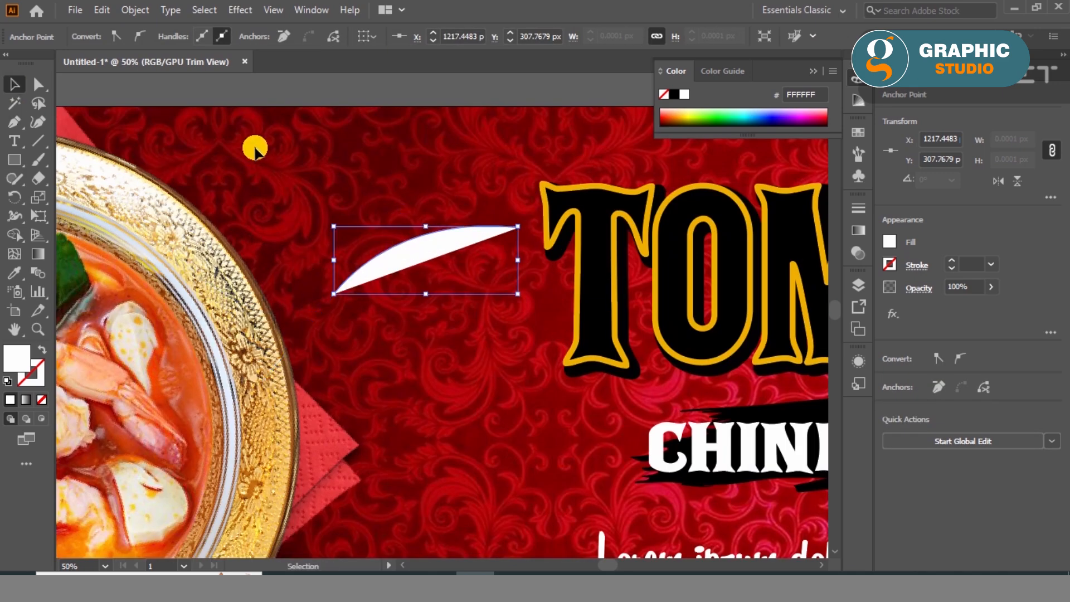
pyautogui.click(384, 167)
# Step: Give the curved path no fill and a white 19 pt stroke with the width profile tapered at both ends
pyautogui.click(404, 252)
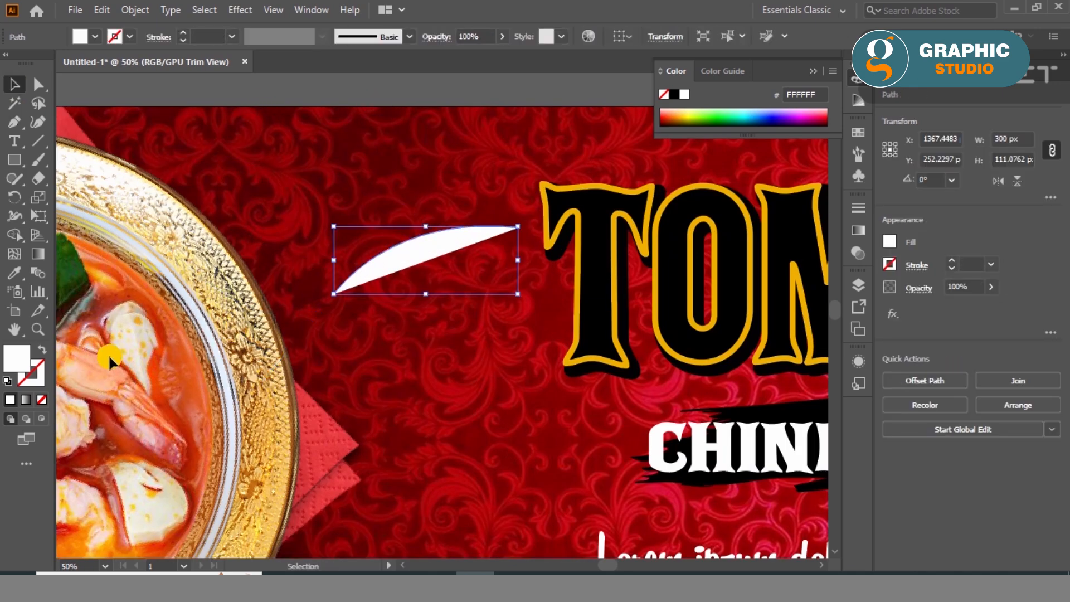
pyautogui.click(46, 352)
pyautogui.write('19')
pyautogui.press('Return')
pyautogui.click(321, 37)
pyautogui.click(276, 90)
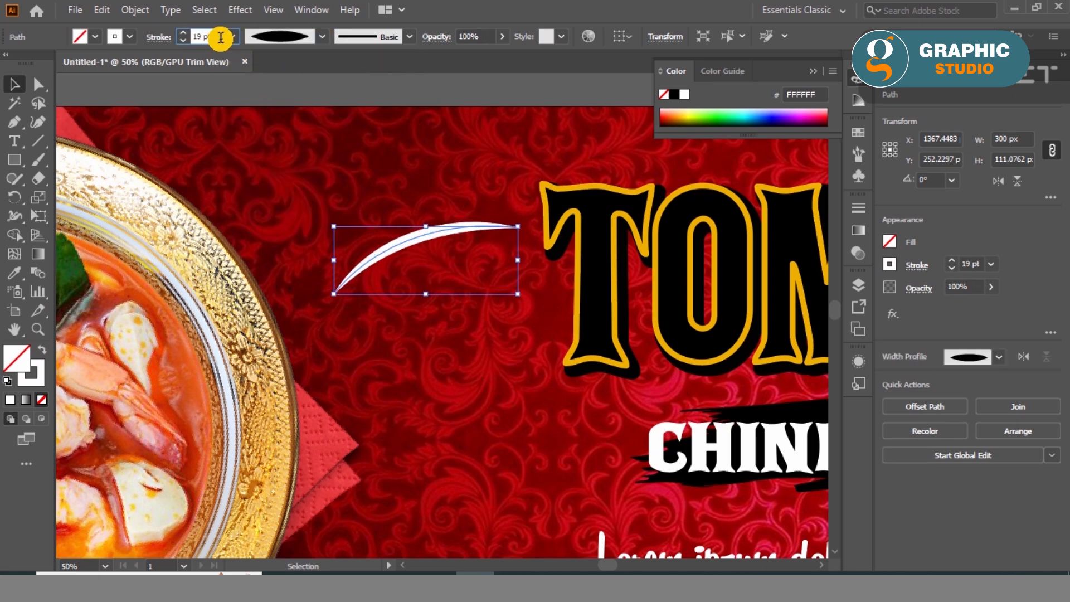
# Step: Draw an open V-shaped arrowhead path about 44 by 40 px at the curve's bowl-side tip
pyautogui.click(14, 122)
pyautogui.scroll(4, 337, 303)
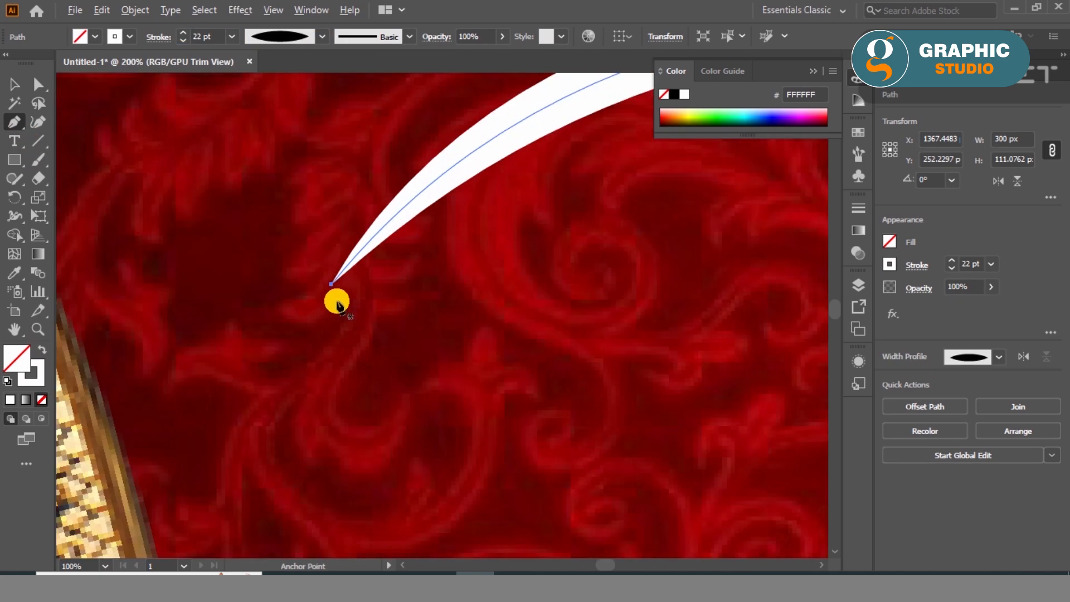
pyautogui.click(313, 207)
pyautogui.click(318, 297)
pyautogui.click(420, 304)
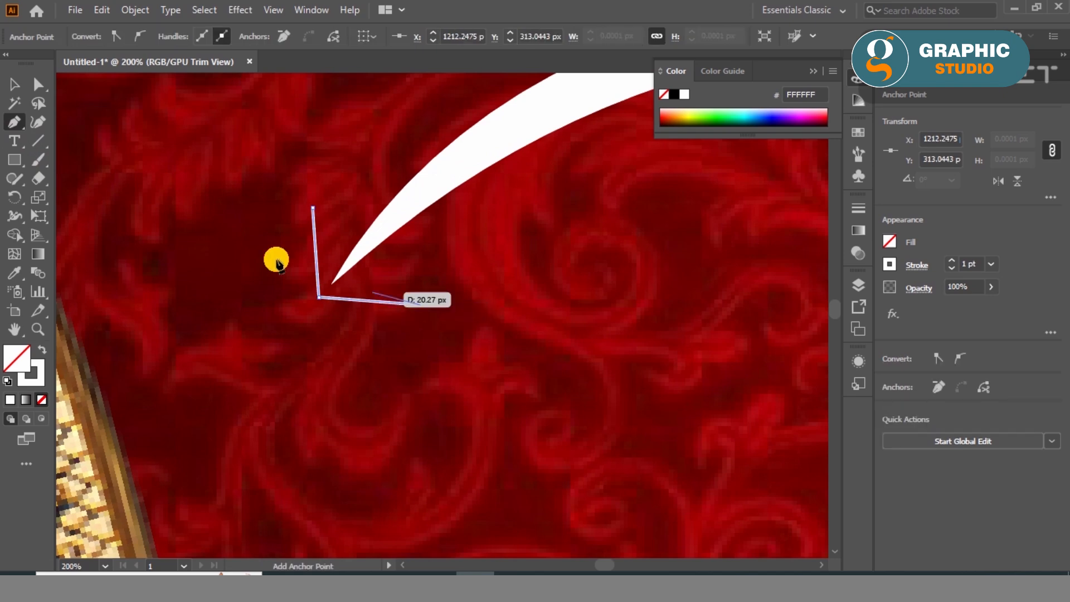
pyautogui.click(12, 81)
pyautogui.click(265, 251)
# Step: Apply the width profile tapered at both ends to the arrowhead and set its stroke to 10 pt
pyautogui.click(315, 242)
pyautogui.click(319, 39)
pyautogui.click(286, 94)
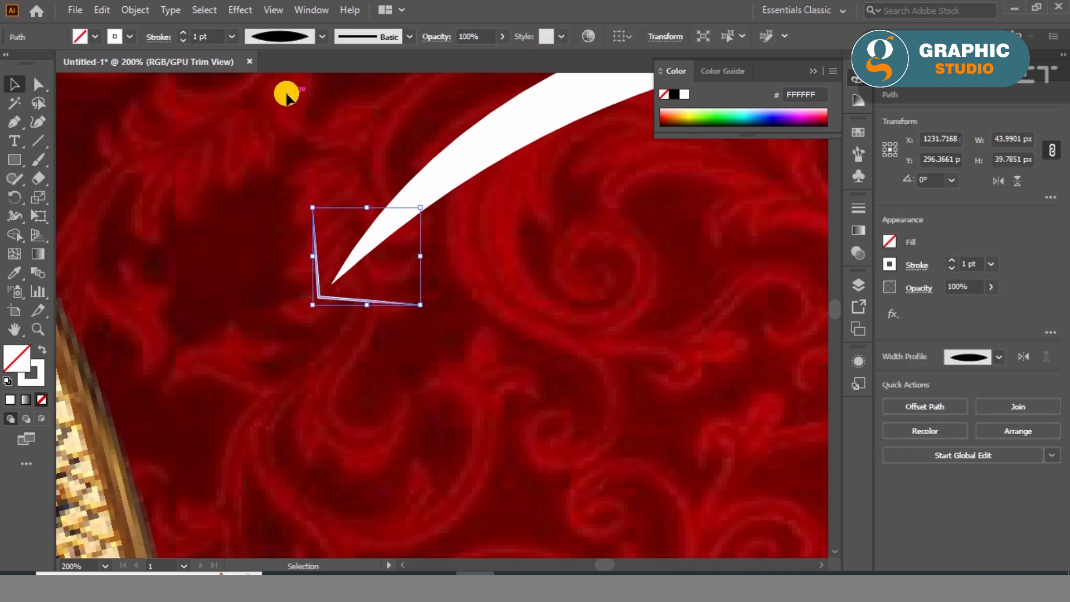
pyautogui.doubleClick(215, 36)
pyautogui.write('10')
pyautogui.press('Return')
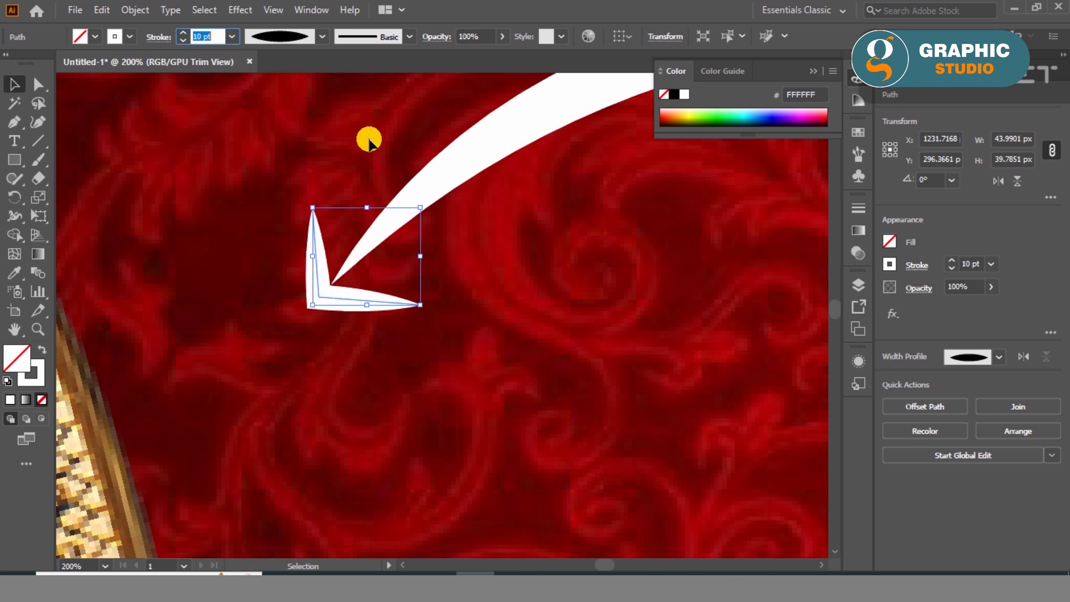
# Step: Fit the arrowhead onto the curve's tip and group both paths into one arrow
pyautogui.moveTo(344, 288); pyautogui.dragTo(349, 280)
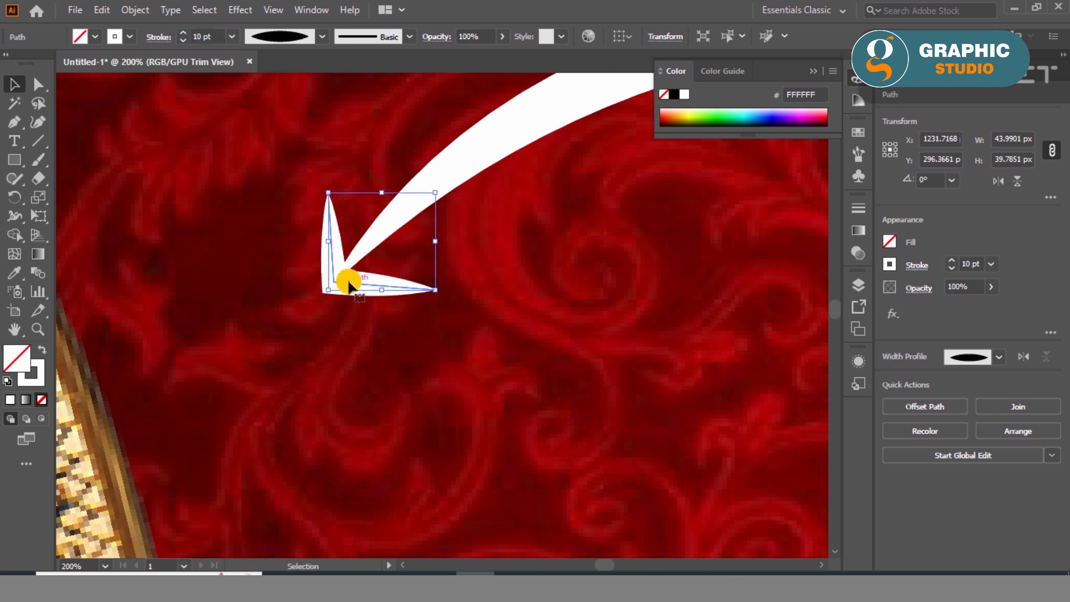
pyautogui.scroll(-2, 277, 305)
pyautogui.keyDown('shift'); pyautogui.click(409, 208); pyautogui.keyUp('shift')
pyautogui.hotkey('ctrl', 'g')
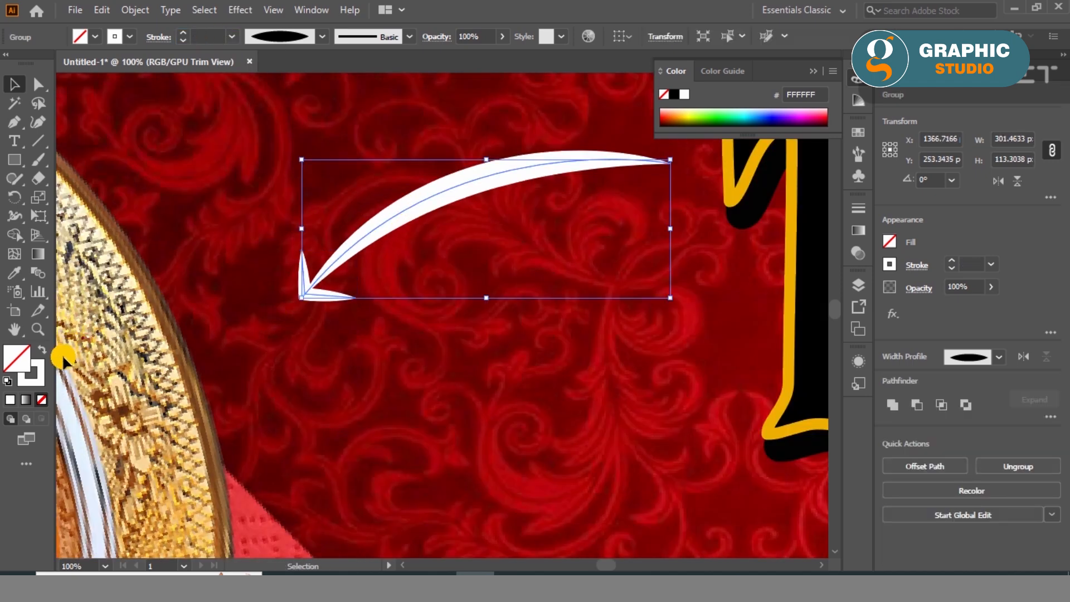
# Step: Enlarge the grouped arrow slightly so its head reaches closer to the soup bowl, and deselect it
pyautogui.moveTo(302, 299); pyautogui.dragTo(264, 316)
pyautogui.scroll(-3, 250, 326)
pyautogui.click(345, 142)
pyautogui.scroll(-1, 346, 143)
pyautogui.click(282, 314)
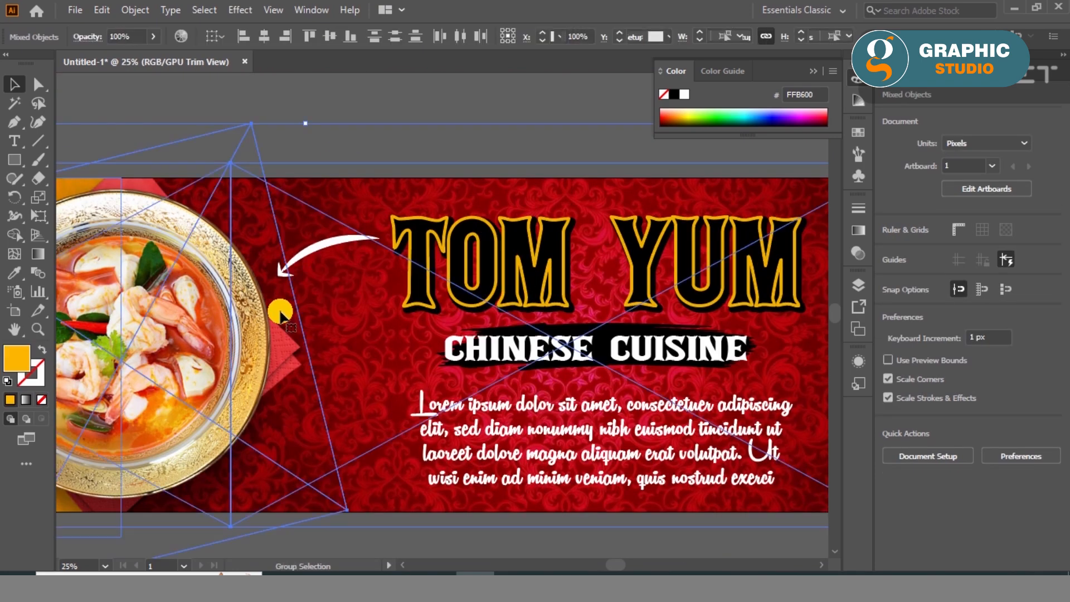
pyautogui.click(389, 110)
pyautogui.hotkey('ctrl', '0')
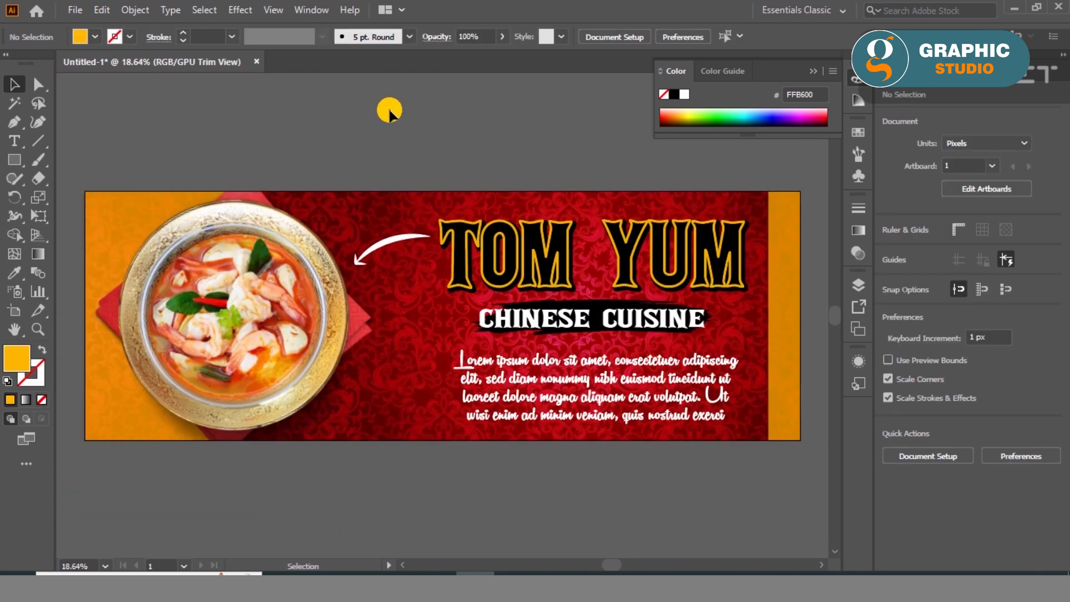
# Step: Lock the linked soup bowl image so that text can be placed beside it
pyautogui.click(14, 141)
pyautogui.scroll(3, 322, 406)
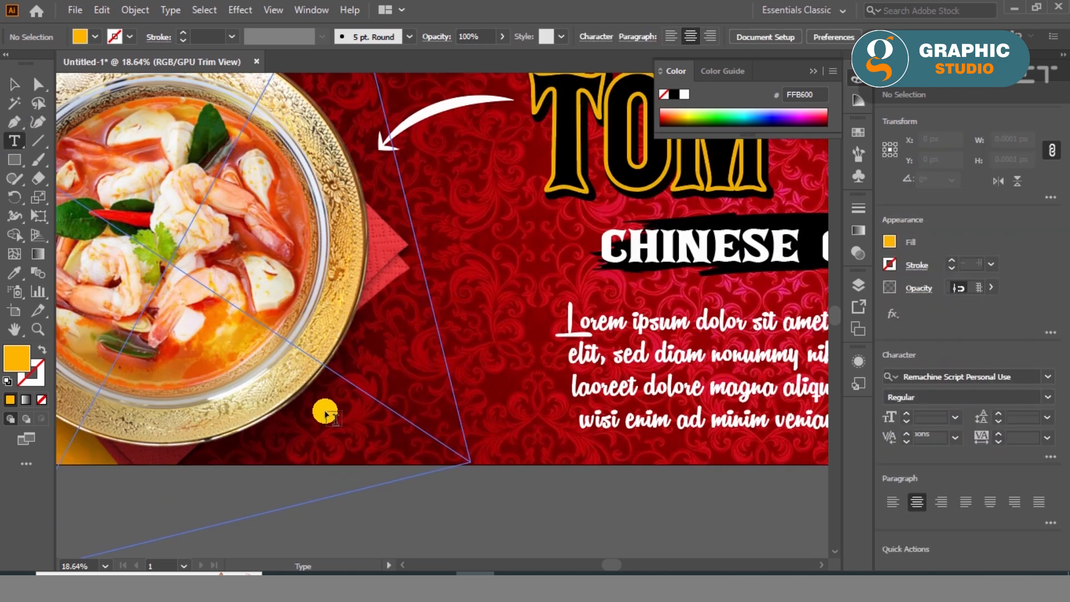
pyautogui.click(10, 83)
pyautogui.click(283, 243)
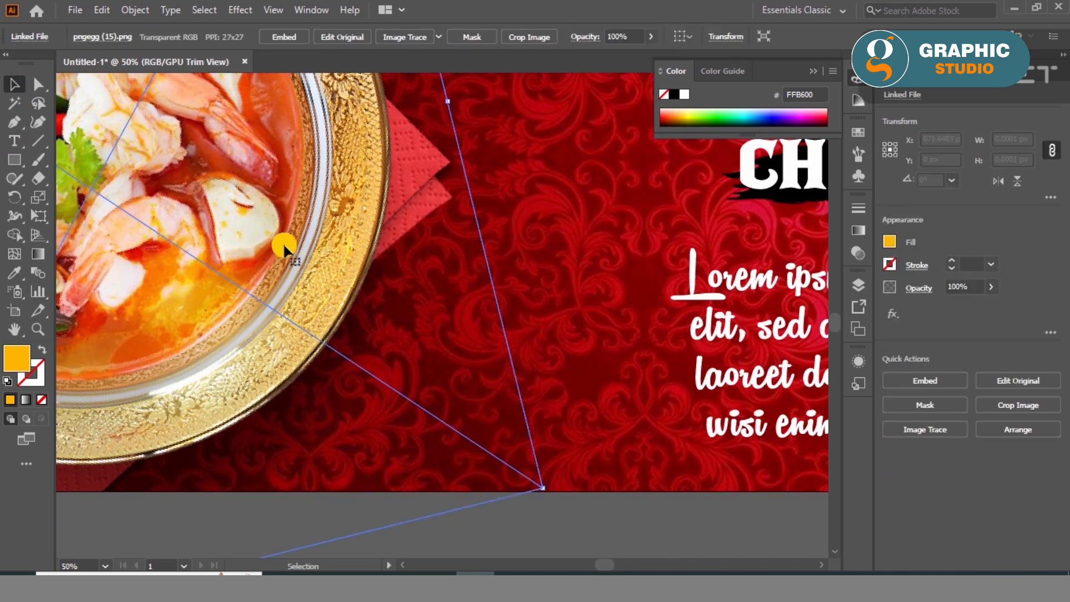
pyautogui.hotkey('ctrl', '2')
pyautogui.click(12, 138)
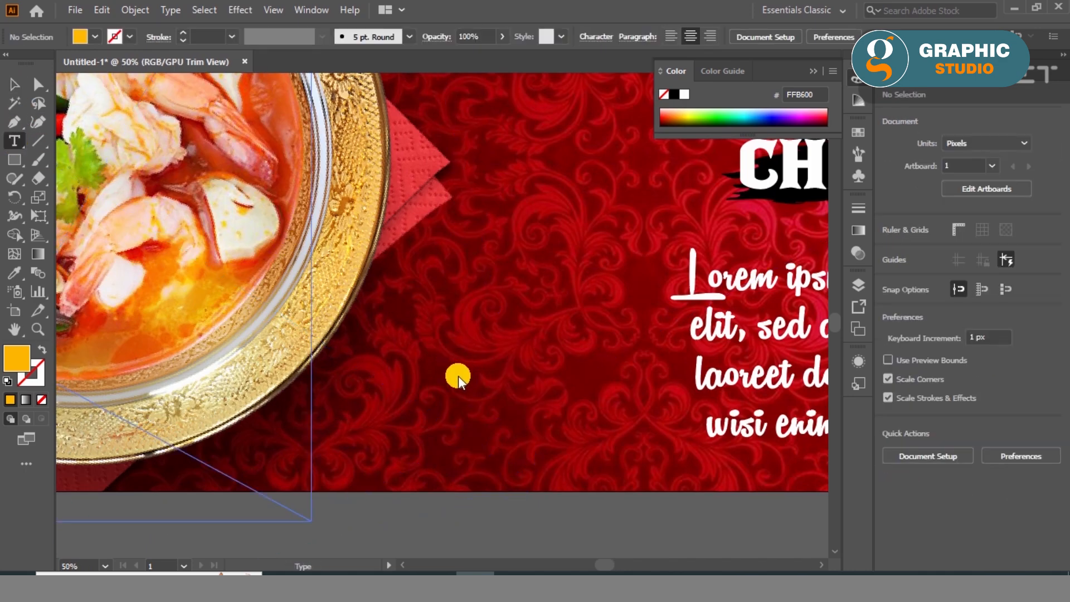
pyautogui.click(425, 381)
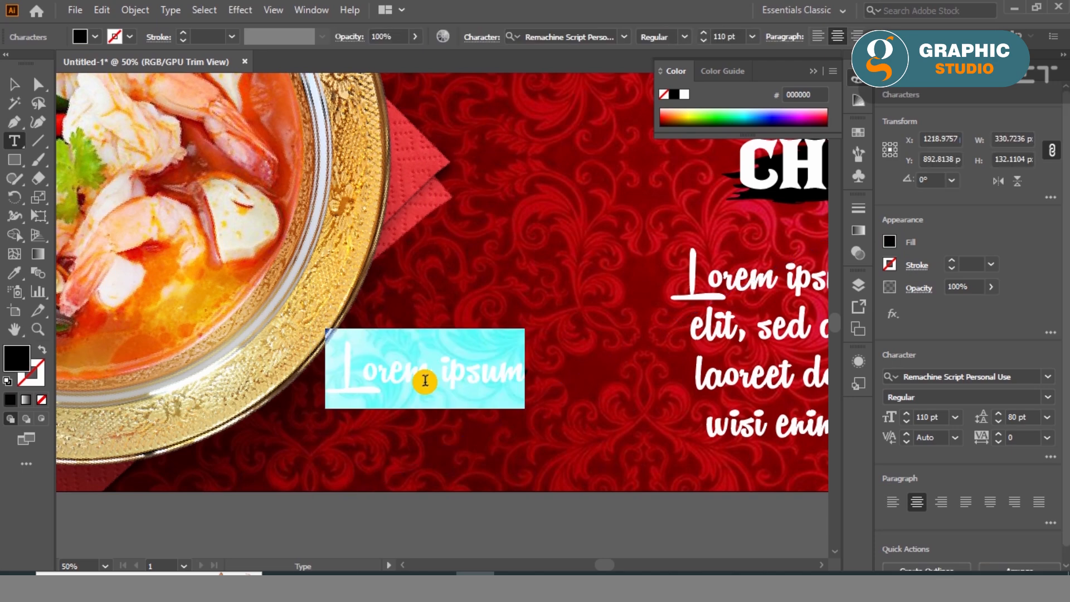
pyautogui.write('1')
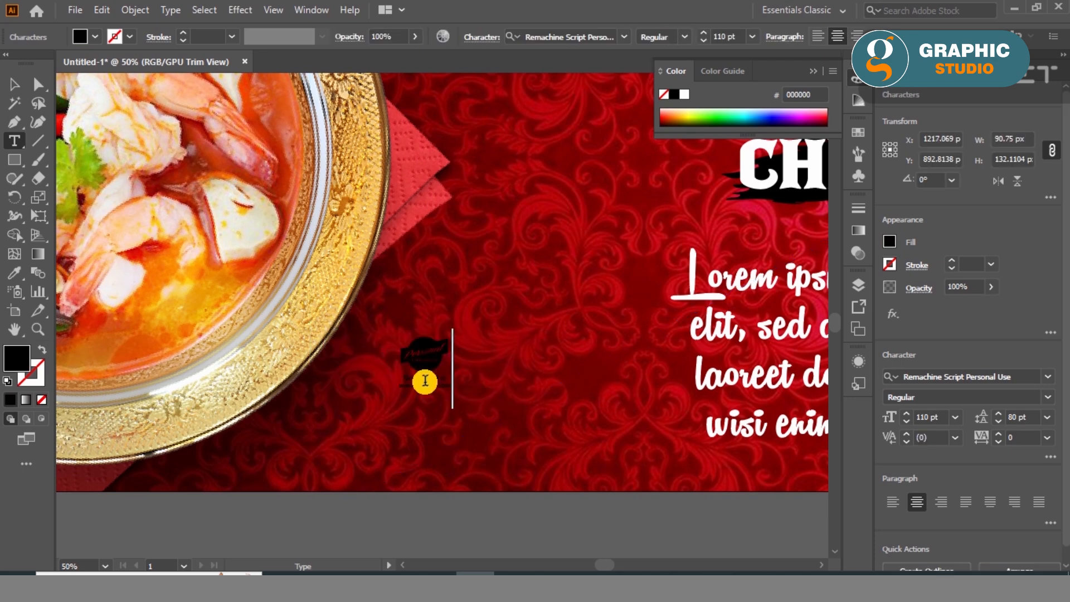
pyautogui.hotkey('ctrl', 's')
pyautogui.click(473, 421)
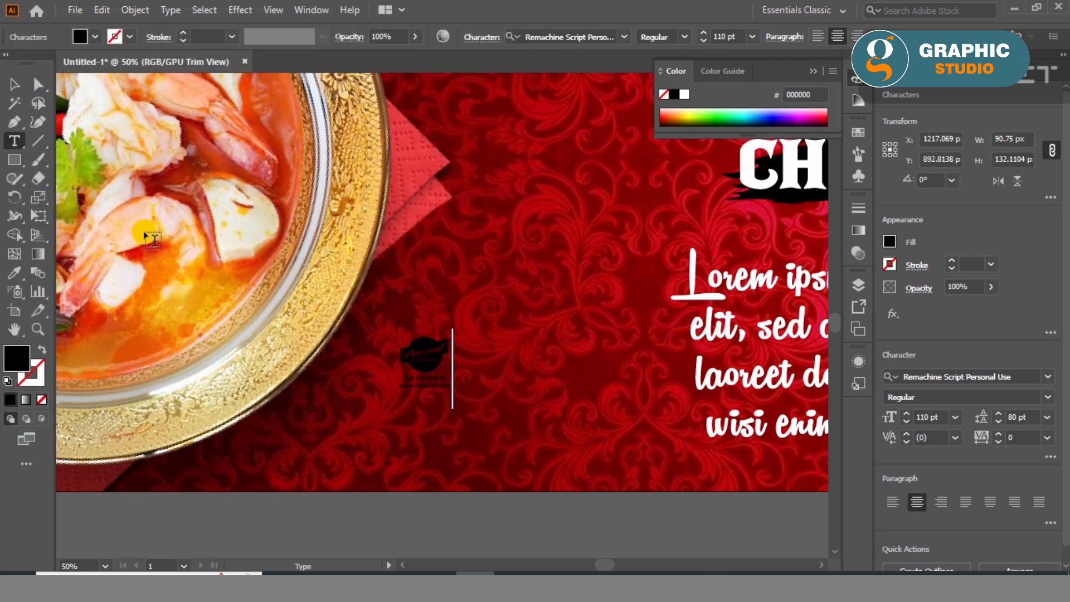
pyautogui.click(394, 365)
# Step: Add the text "2" between the bowl and the paragraph and set its font to Atomic Md
pyautogui.click(14, 141)
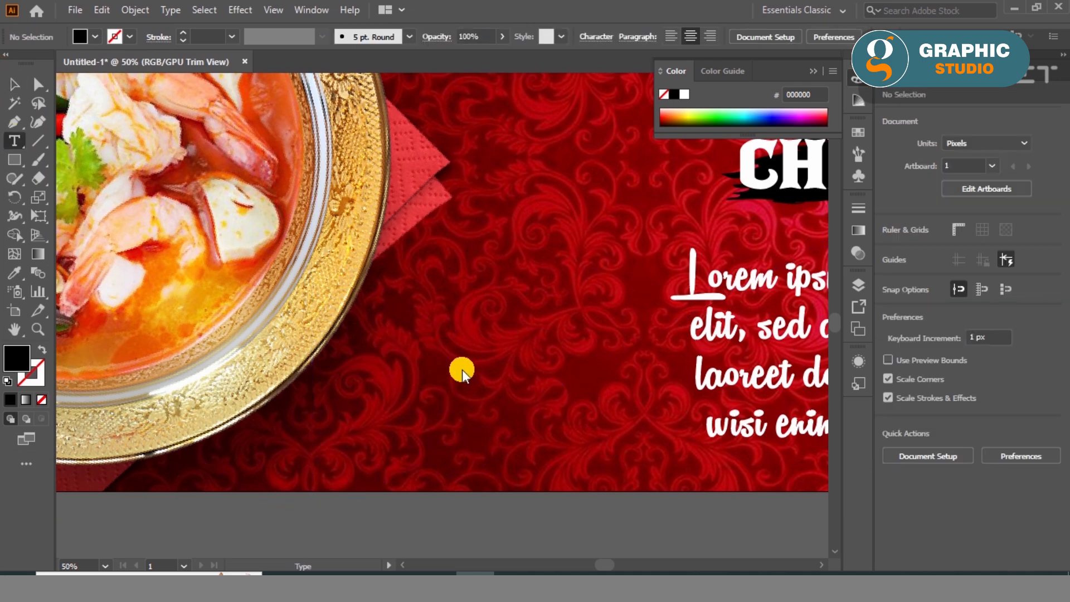
pyautogui.click(434, 393)
pyautogui.write('1')
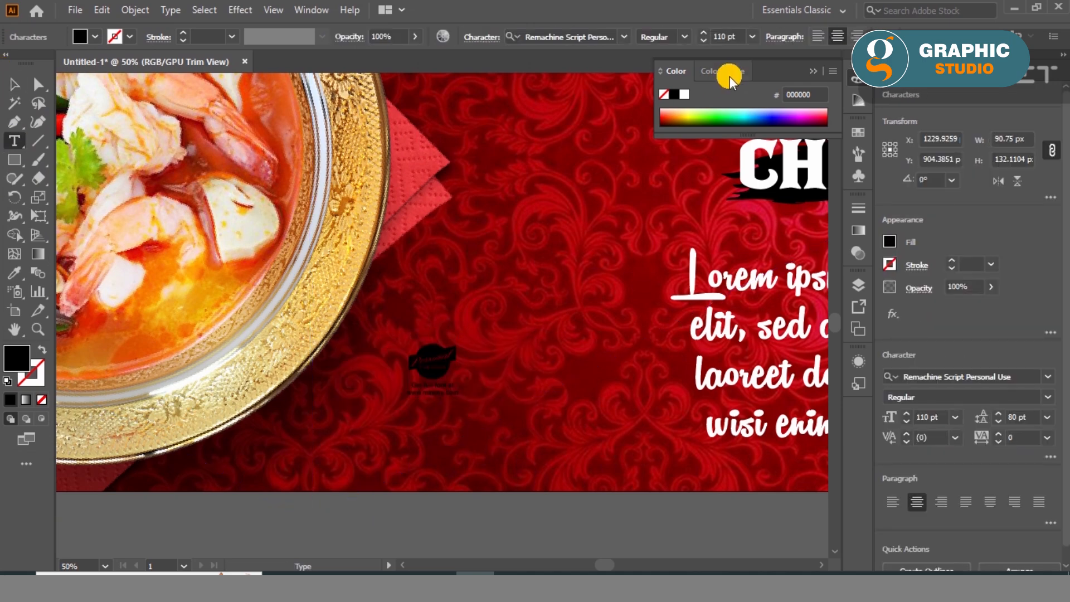
pyautogui.click(625, 38)
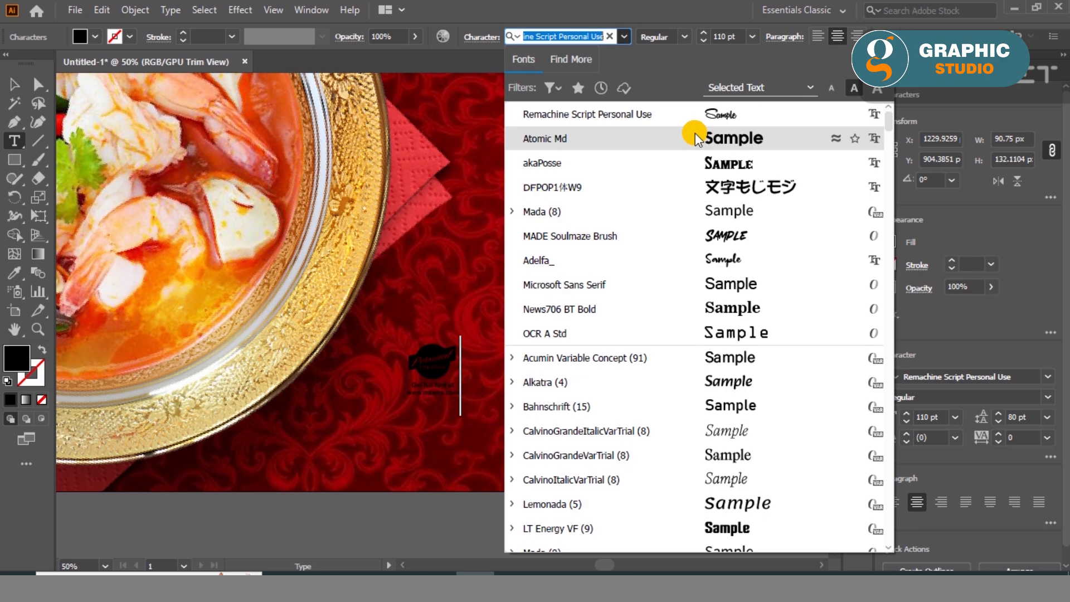
pyautogui.click(697, 138)
pyautogui.click(15, 84)
pyautogui.click(624, 37)
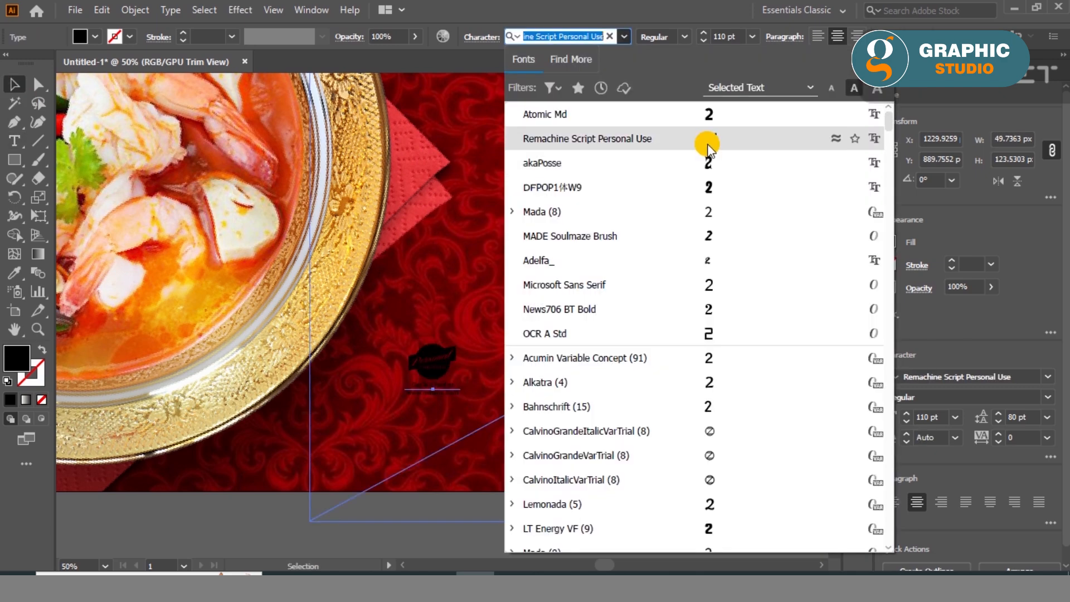
pyautogui.click(697, 116)
# Step: Enlarge the "2" to about 271 pt and position it between the bowl and the paragraph
pyautogui.moveTo(452, 403); pyautogui.dragTo(464, 427)
pyautogui.moveTo(455, 372); pyautogui.dragTo(454, 329)
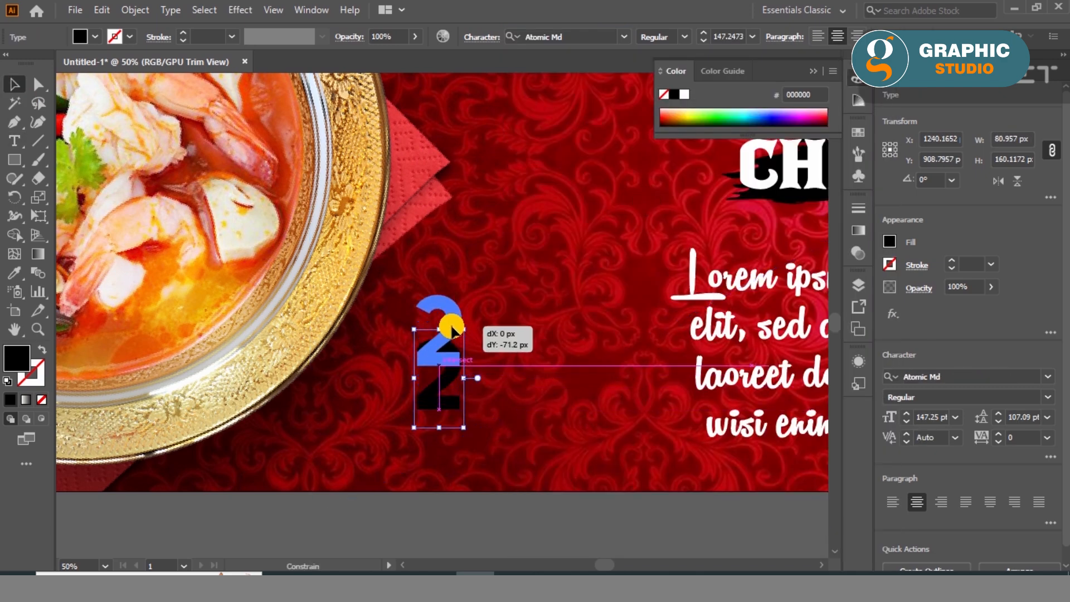
pyautogui.moveTo(464, 384); pyautogui.dragTo(501, 361)
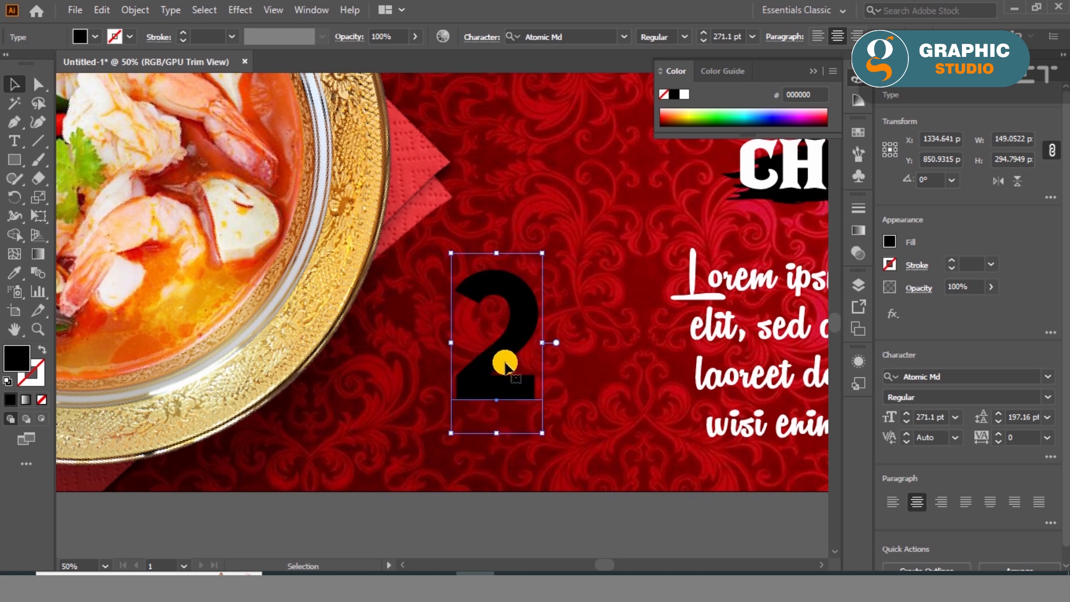
# Step: Duplicate the "2" directly to its right and change the copy's text to "$"
pyautogui.moveTo(482, 384); pyautogui.dragTo(580, 384)
pyautogui.doubleClick(575, 377)
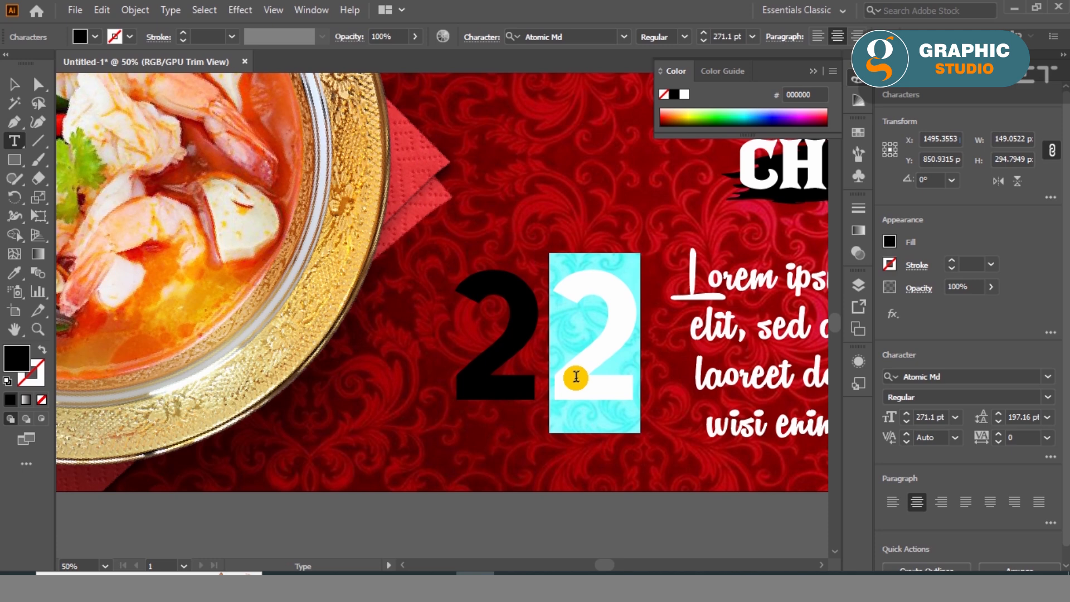
pyautogui.write('$')
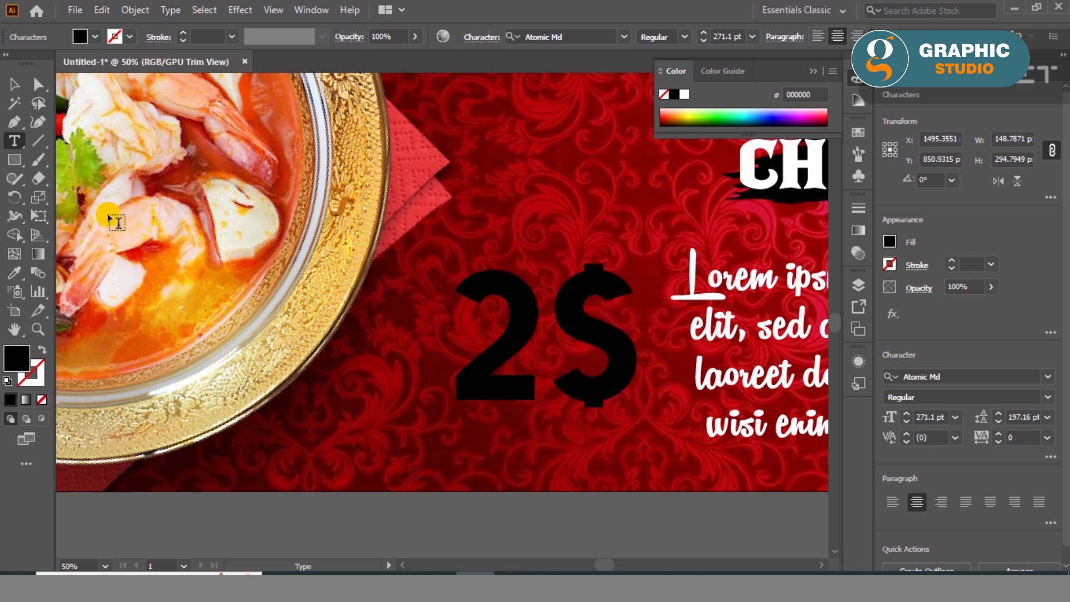
# Step: Set the "$" font to Adelfa_ and place it close to the "2", scaling both to about 268 pt
pyautogui.click(13, 87)
pyautogui.click(622, 36)
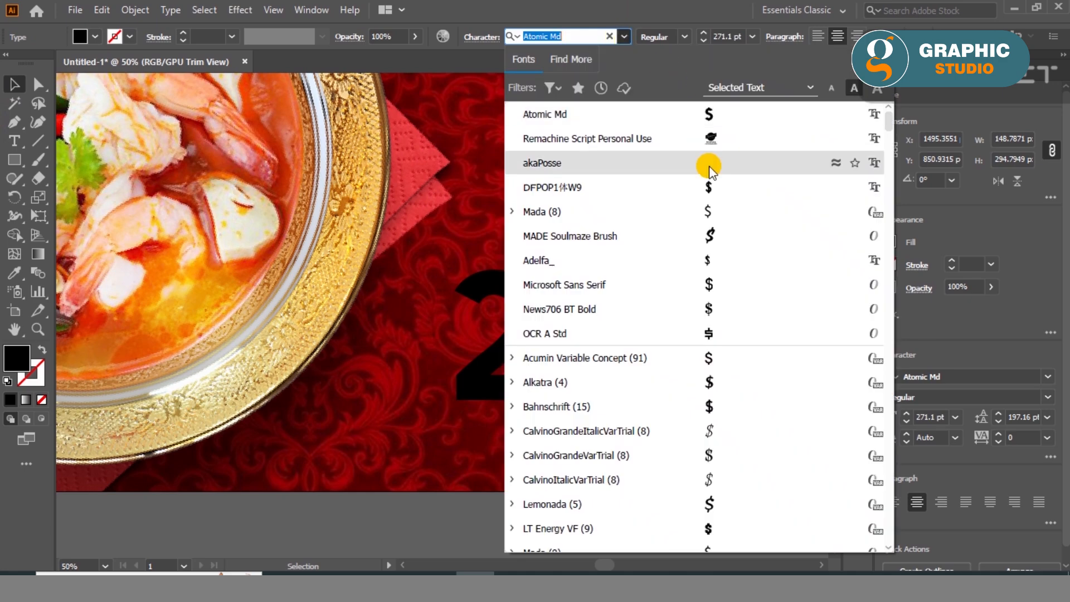
pyautogui.click(718, 265)
pyautogui.moveTo(585, 335); pyautogui.dragTo(562, 336)
pyautogui.keyDown('shift'); pyautogui.click(520, 377); pyautogui.keyUp('shift')
pyautogui.moveTo(602, 257); pyautogui.dragTo(597, 254)
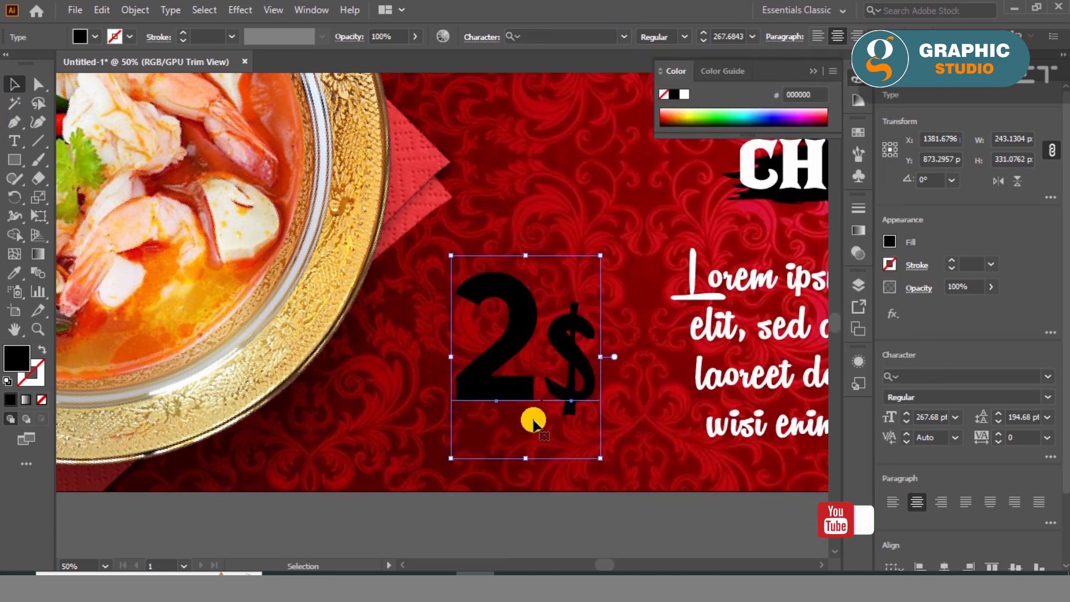
pyautogui.click(607, 528)
# Step: Change the font of the "$" to OCR A Std
pyautogui.click(579, 393)
pyautogui.click(623, 37)
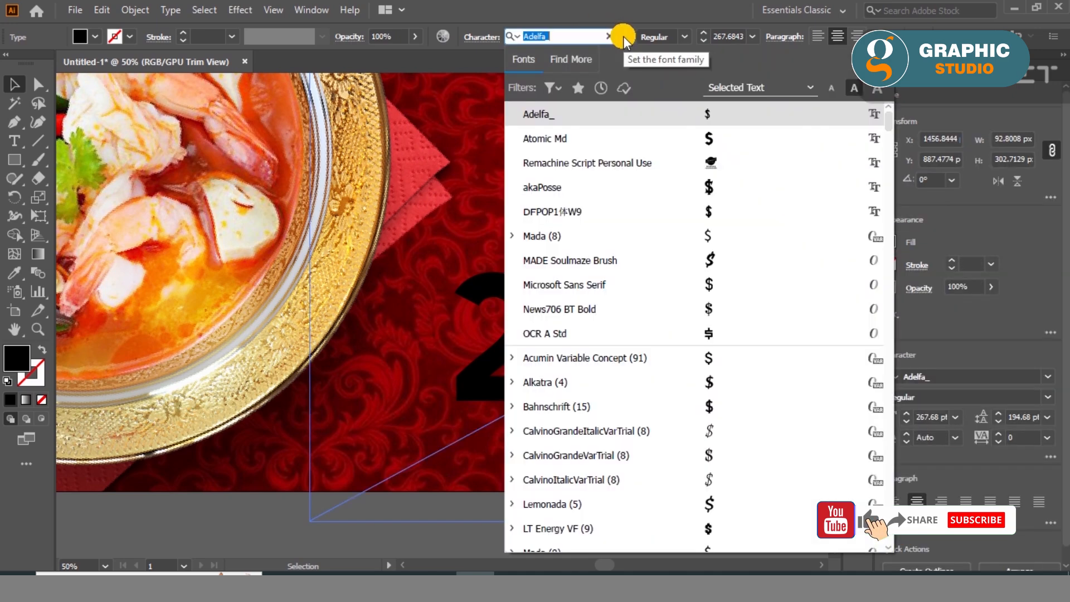
pyautogui.click(712, 333)
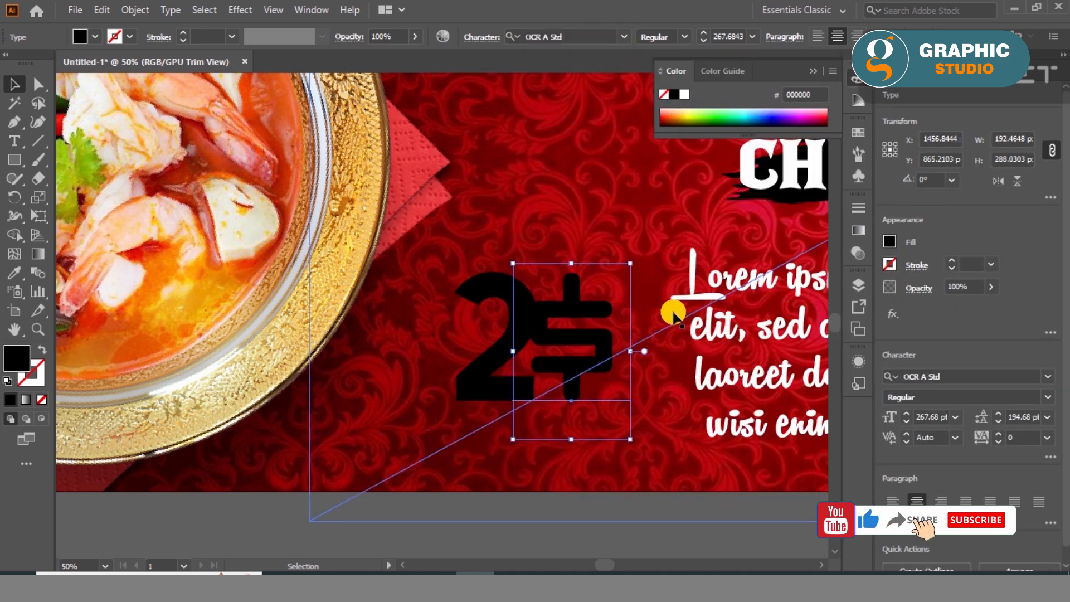
# Step: Expand the "2" and "$" text into shapes, with object and fill included
pyautogui.keyDown('shift'); pyautogui.click(502, 375); pyautogui.keyUp('shift')
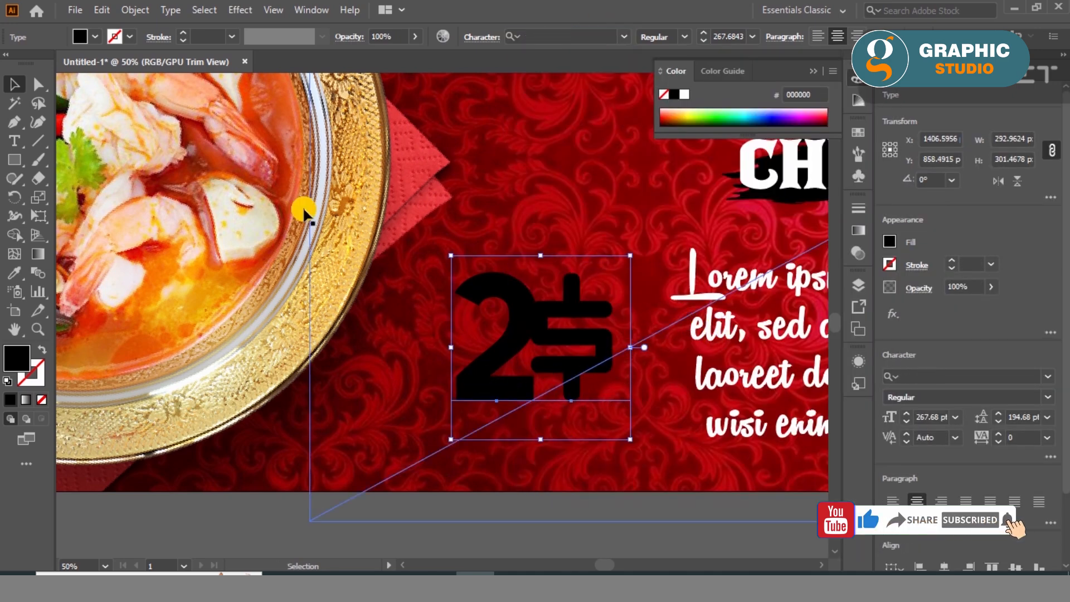
pyautogui.click(142, 12)
pyautogui.click(212, 189)
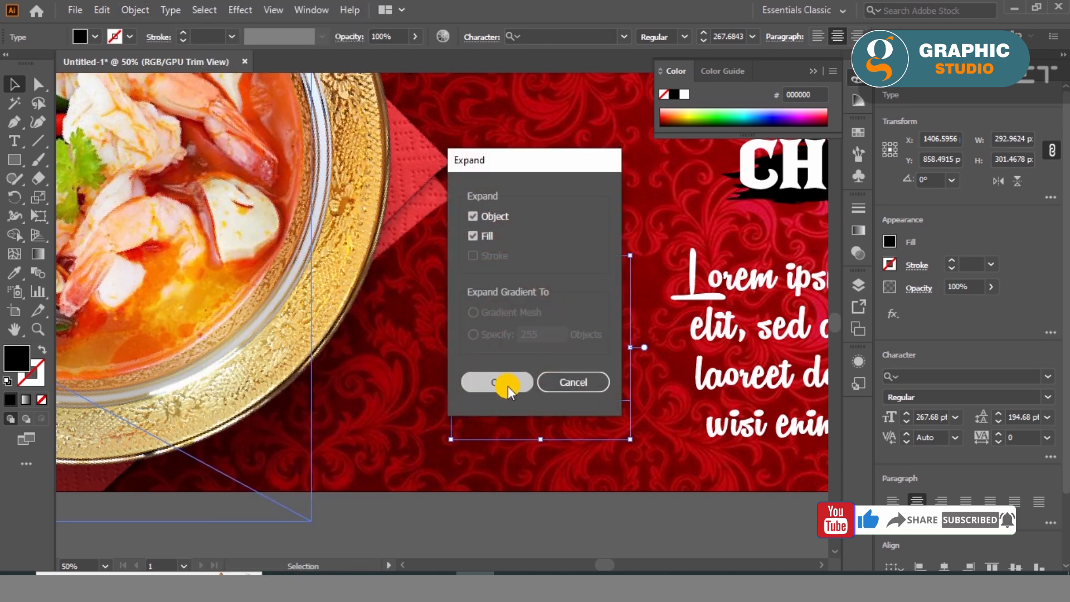
pyautogui.click(494, 381)
# Step: Move the "$" shape clear of the "2" and group the two shapes
pyautogui.click(614, 495)
pyautogui.scroll(1, 547, 363)
pyautogui.moveTo(547, 363); pyautogui.dragTo(568, 370)
pyautogui.keyDown('shift'); pyautogui.click(489, 390); pyautogui.keyUp('shift')
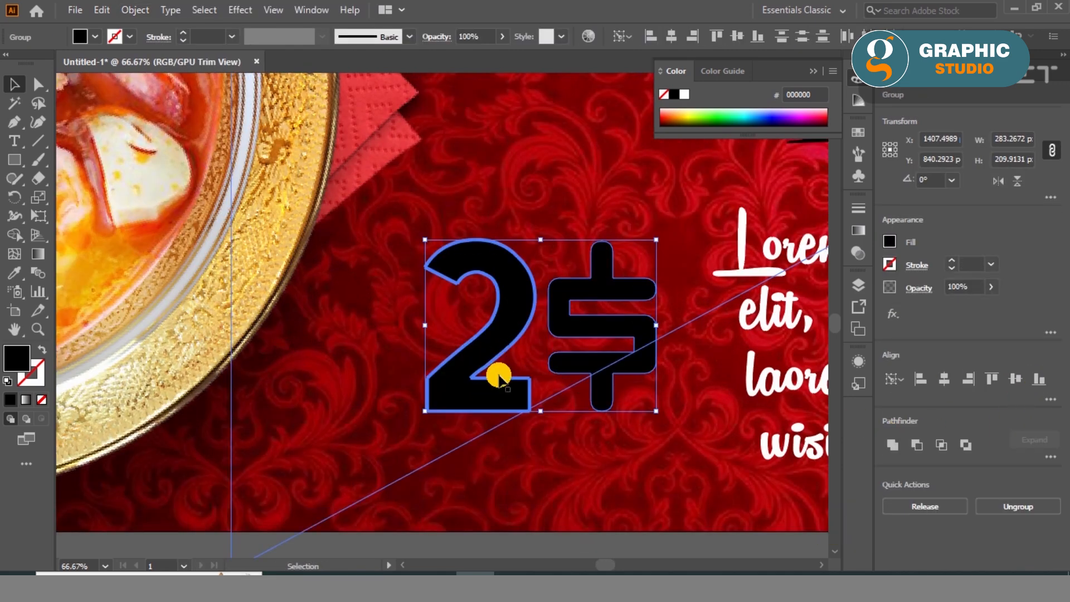
pyautogui.click(396, 426)
pyautogui.click(526, 370)
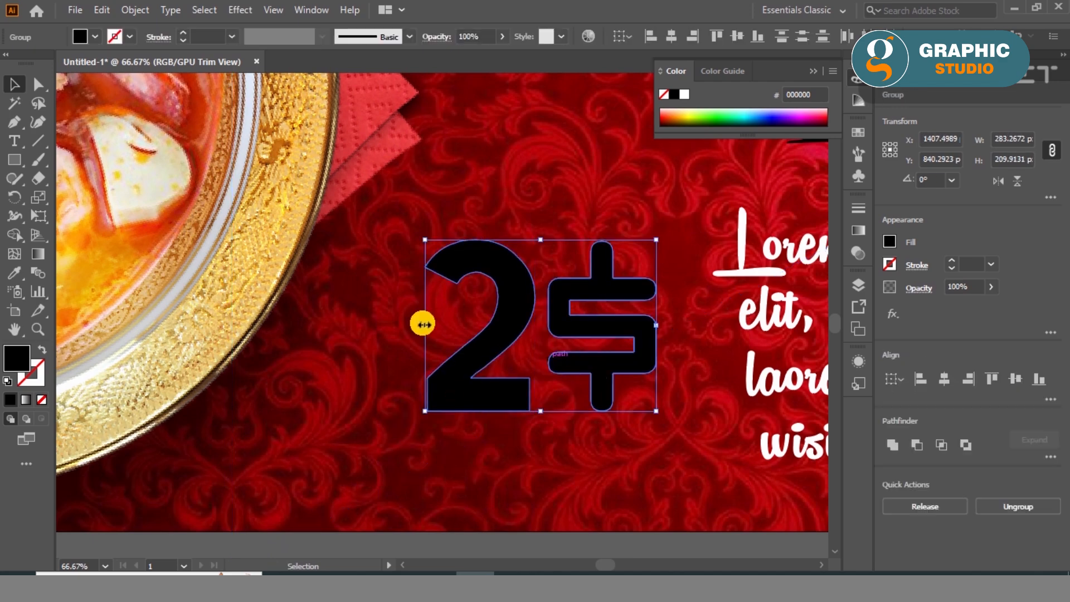
# Step: Fill the "2$" group with gold E59E00 and reposition it between the bowl and the paragraph
pyautogui.doubleClick(16, 357)
pyautogui.click(527, 207)
pyautogui.click(699, 198)
pyautogui.moveTo(513, 383); pyautogui.dragTo(463, 410)
pyautogui.scroll(-2, 469, 424)
pyautogui.click(476, 505)
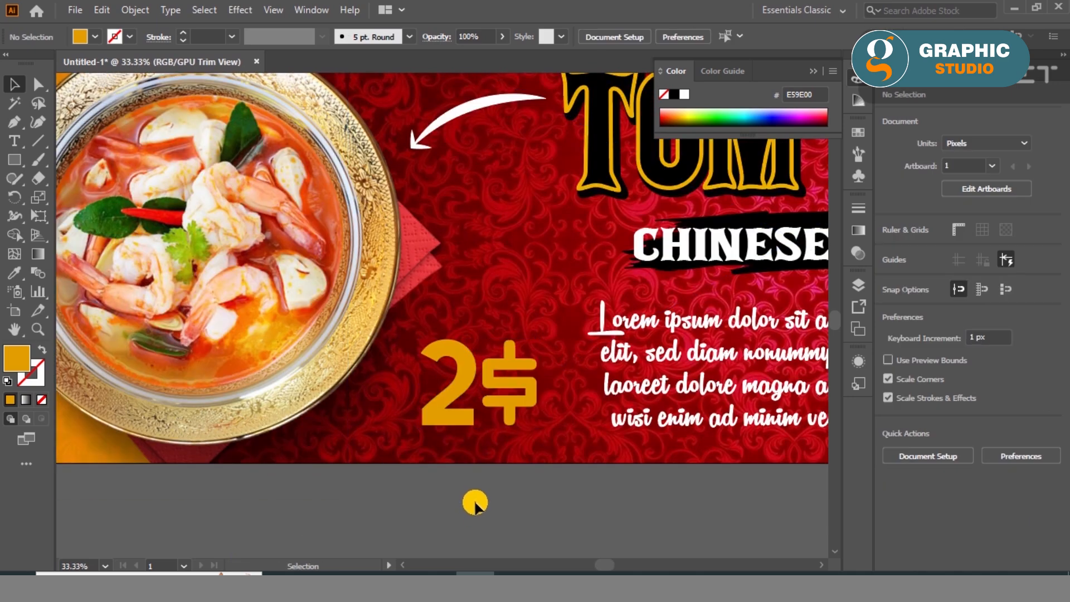
# Step: Add the text "Only" at the bottom of the "2$" price
pyautogui.scroll(2, 471, 504)
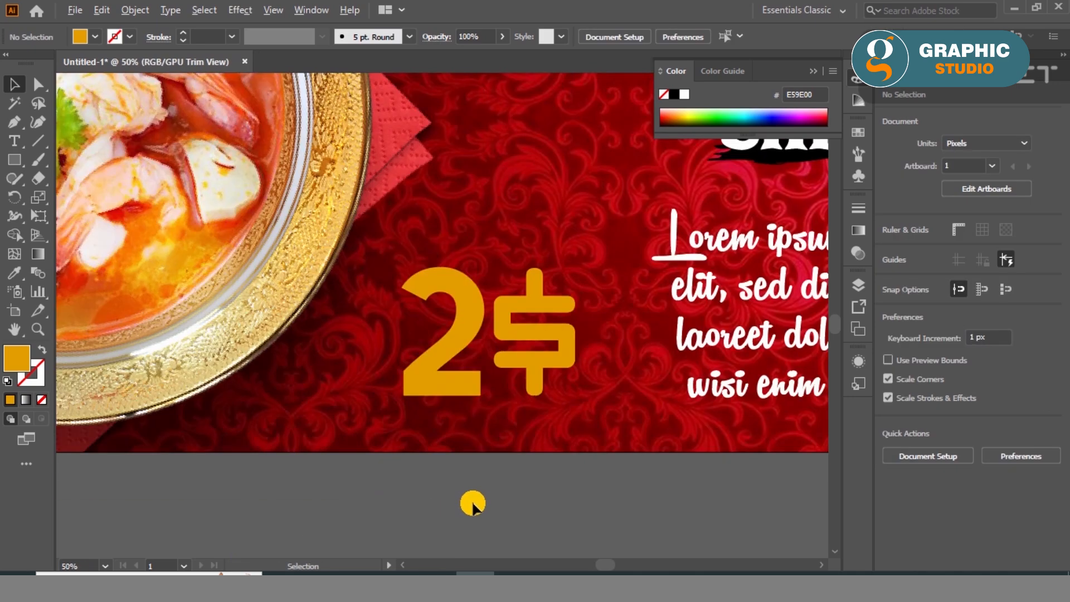
pyautogui.click(15, 139)
pyautogui.click(396, 401)
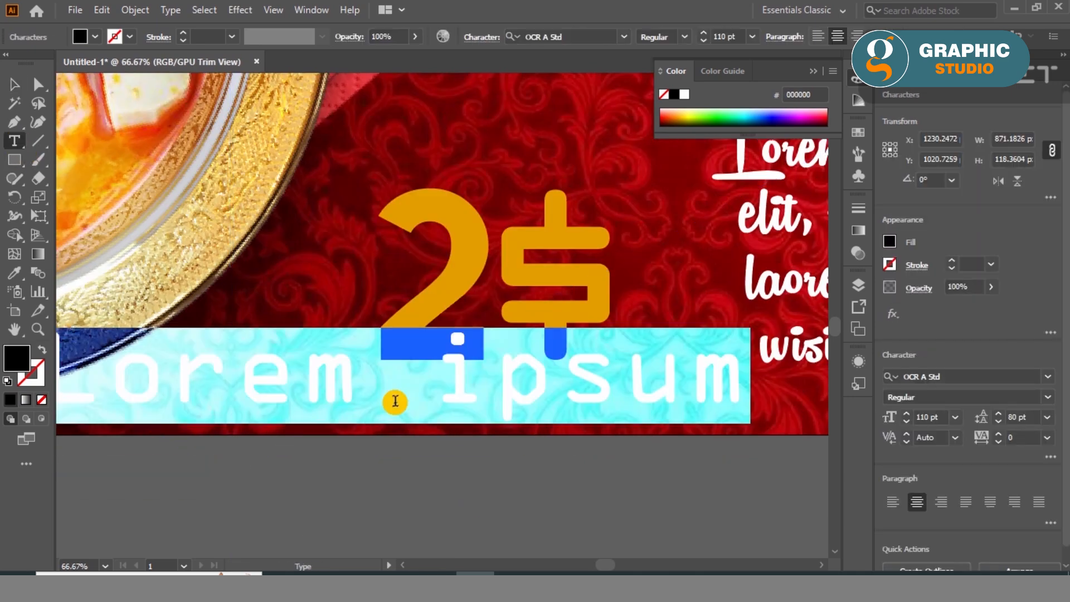
pyautogui.write('Only')
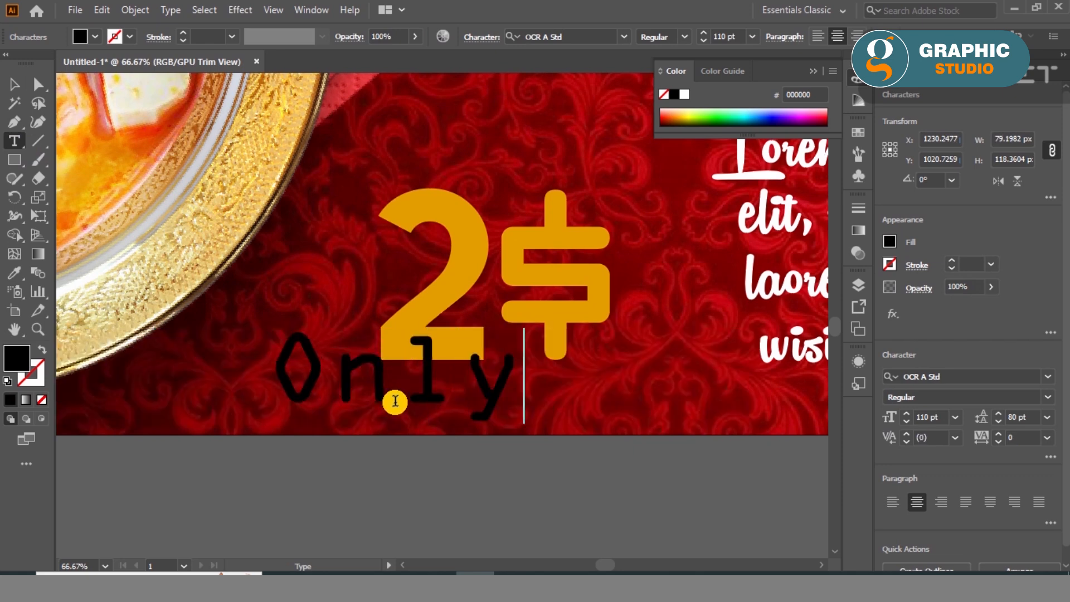
pyautogui.click(17, 86)
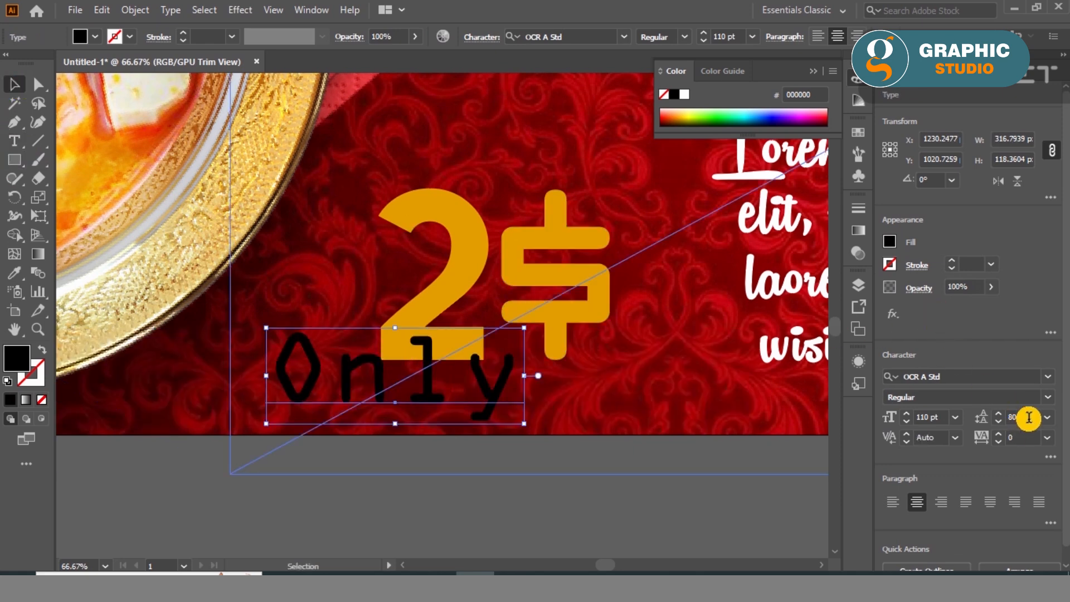
# Step: Shrink "Only" to about 69 pt and centre it horizontally beneath the "2$"
pyautogui.moveTo(524, 328); pyautogui.dragTo(428, 363)
pyautogui.moveTo(376, 393); pyautogui.dragTo(502, 392)
pyautogui.keyDown('shift'); pyautogui.click(470, 351); pyautogui.keyUp('shift')
pyautogui.click(525, 317)
pyautogui.click(470, 336)
pyautogui.keyDown('shift'); pyautogui.click(520, 312); pyautogui.keyUp('shift')
pyautogui.keyDown('shift'); pyautogui.click(487, 393); pyautogui.keyUp('shift')
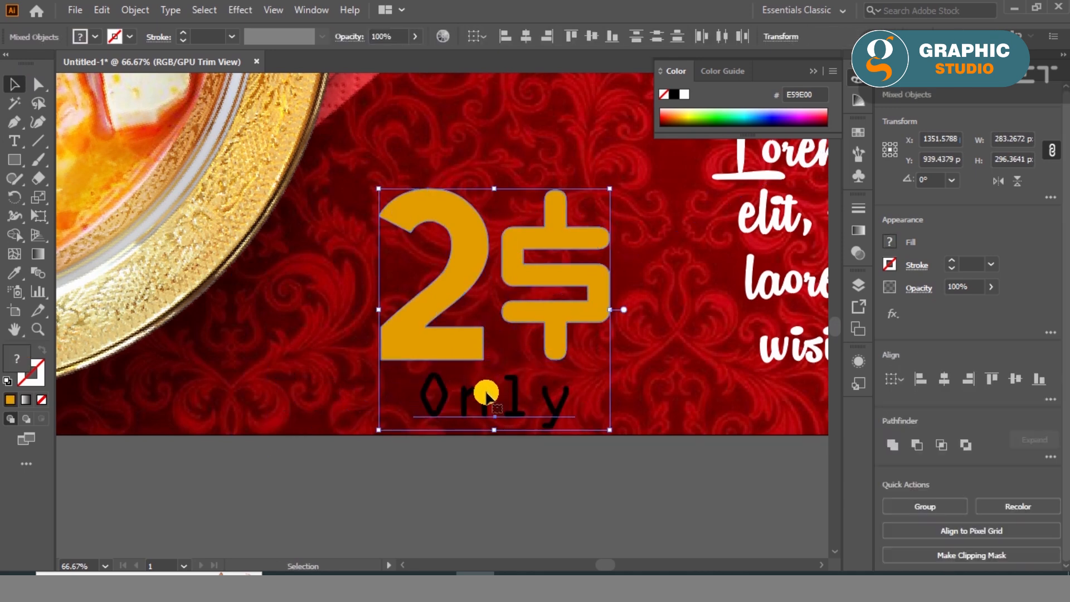
pyautogui.click(564, 496)
# Step: Set "Only" in the Remachine Script Personal Use font and enlarge it to about 174 pt
pyautogui.click(522, 407)
pyautogui.click(623, 36)
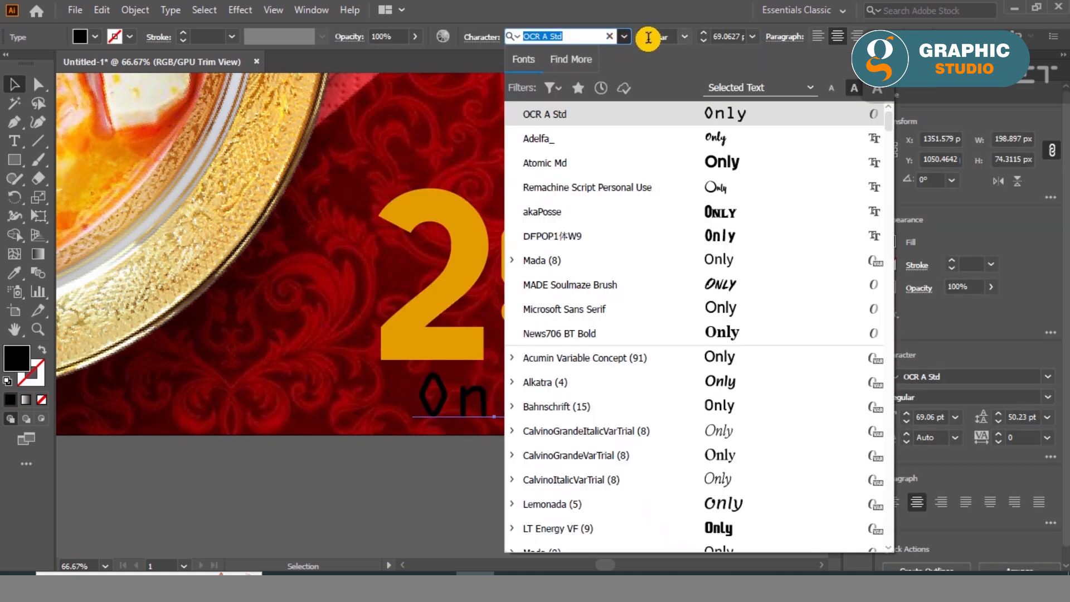
pyautogui.click(711, 190)
pyautogui.moveTo(537, 437); pyautogui.dragTo(597, 491)
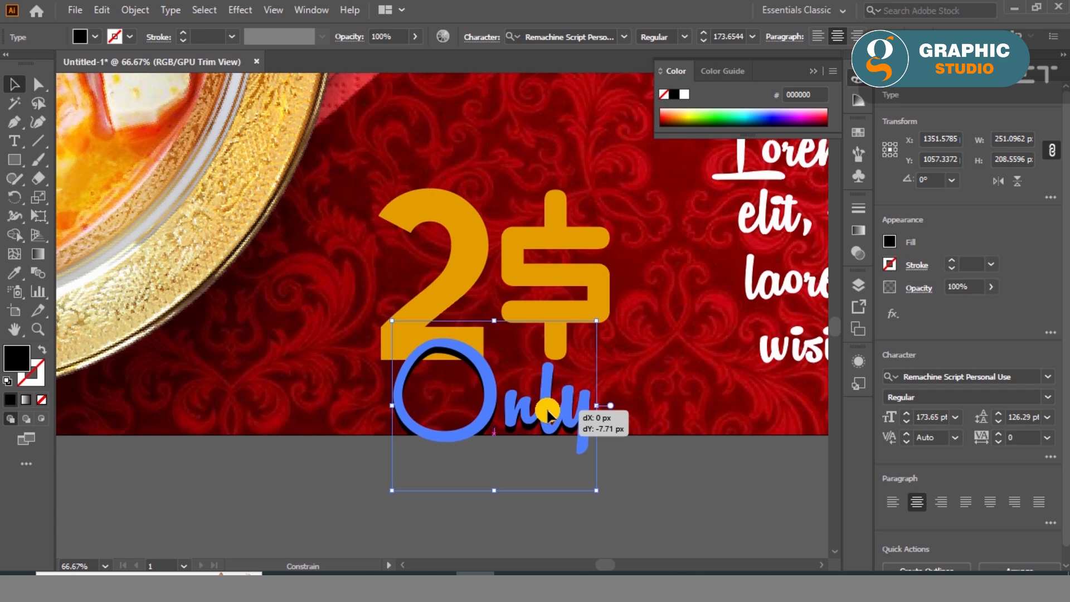
# Step: Move the "2$" and "Only" up together so that both sit within the banner
pyautogui.keyDown('shift'); pyautogui.click(480, 239); pyautogui.keyUp('shift')
pyautogui.moveTo(507, 256); pyautogui.dragTo(506, 211)
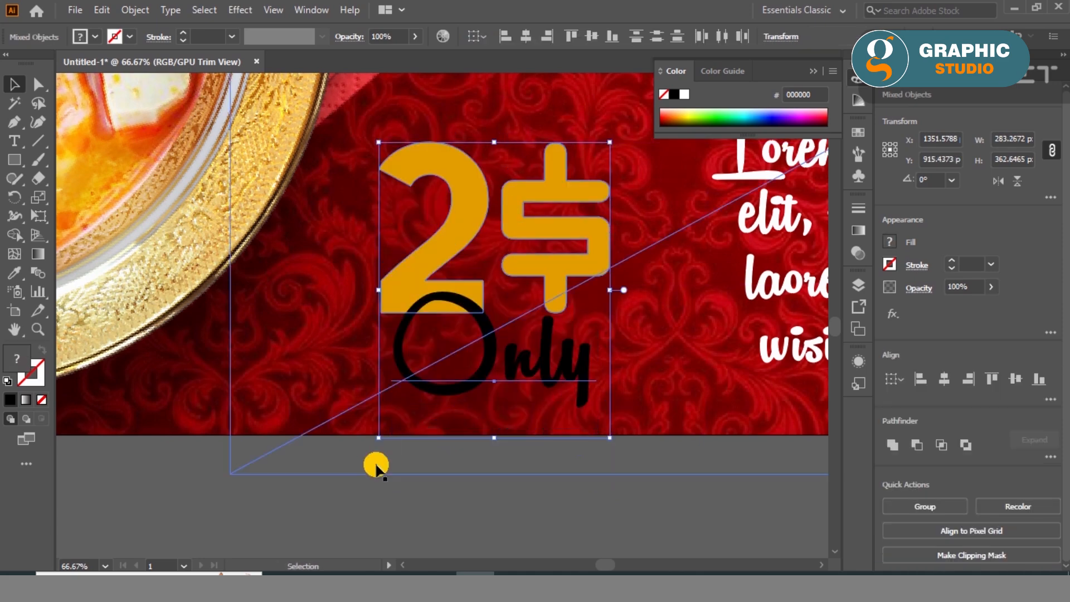
pyautogui.click(371, 472)
pyautogui.click(383, 496)
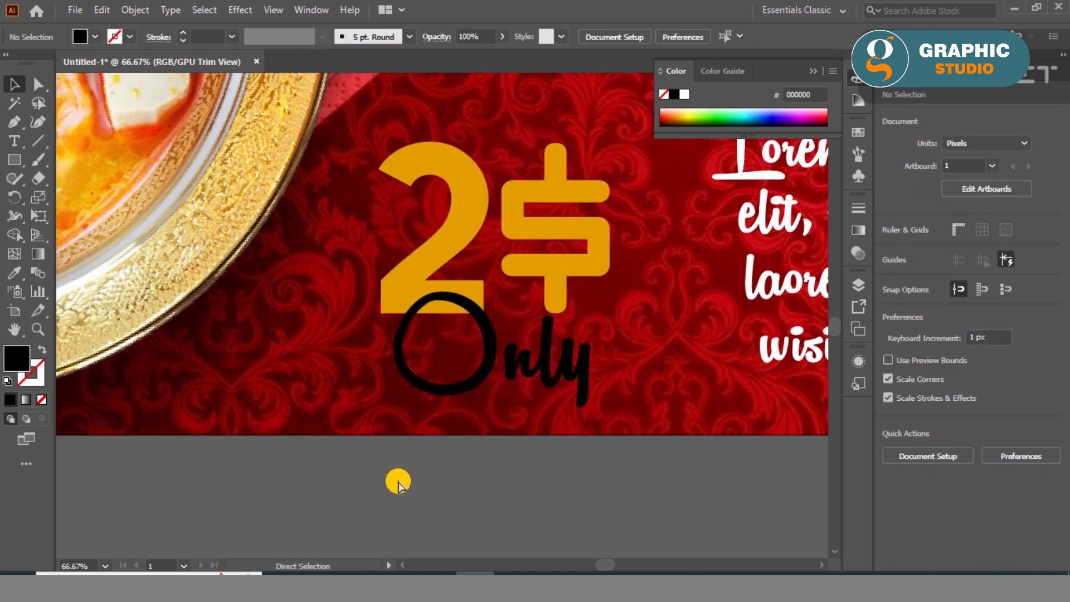
# Step: Duplicate the white arrow below the original and turn the copy to lead from the "2$" price to the bowl
pyautogui.hotkey('ctrl', '0')
pyautogui.moveTo(383, 246); pyautogui.dragTo(383, 313)
pyautogui.scroll(3, 382, 355)
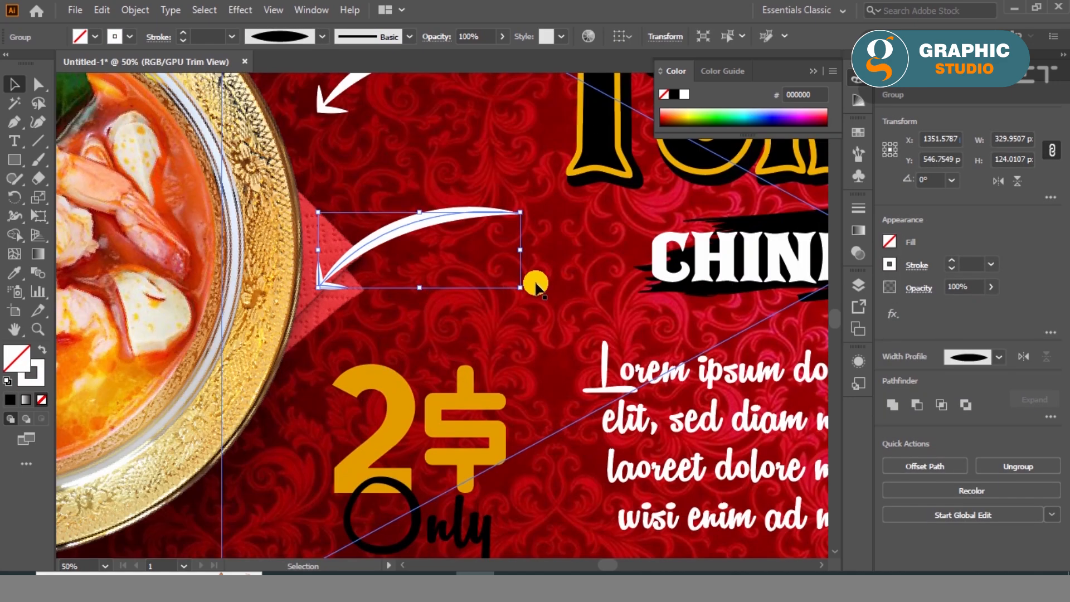
pyautogui.moveTo(522, 294); pyautogui.dragTo(370, 282)
pyautogui.hotkey('ctrl', '0')
pyautogui.click(363, 496)
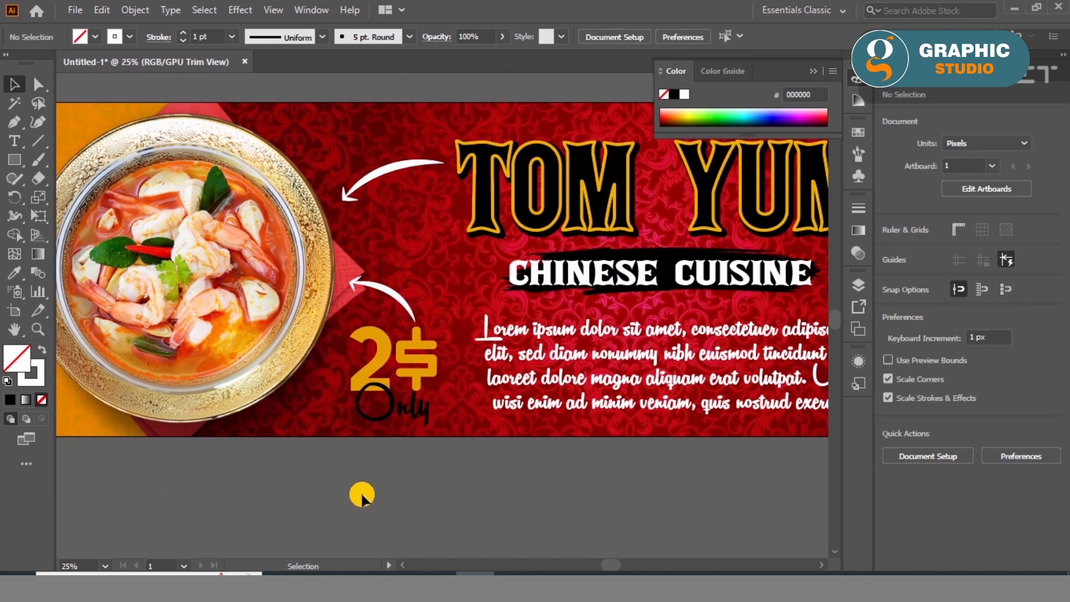
pyautogui.hotkey('ctrl', '0')
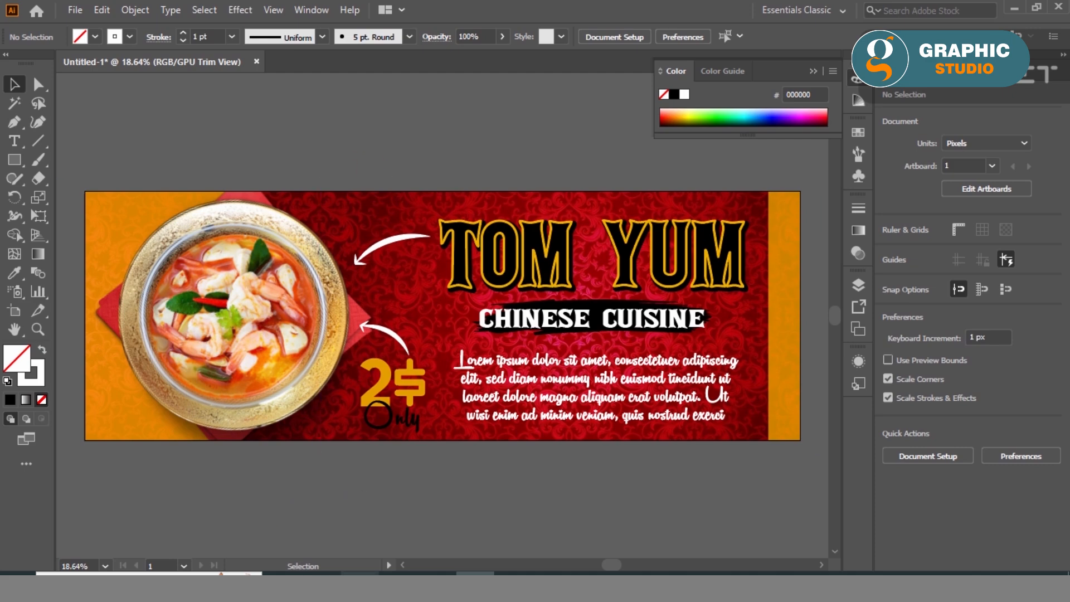
# Step: Place pngegg (13).png from the Downloads folder in File Explorer, and fit the tomato splash into the banner's upper-left corner
pyautogui.click(360, 573)
pyautogui.click(553, 356)
pyautogui.scroll(10, 552, 355)
pyautogui.scroll(-10, 477, 275)
pyautogui.moveTo(413, 284); pyautogui.dragTo(127, 211)
pyautogui.moveTo(220, 89); pyautogui.dragTo(139, 185)
pyautogui.moveTo(107, 235); pyautogui.dragTo(122, 218)
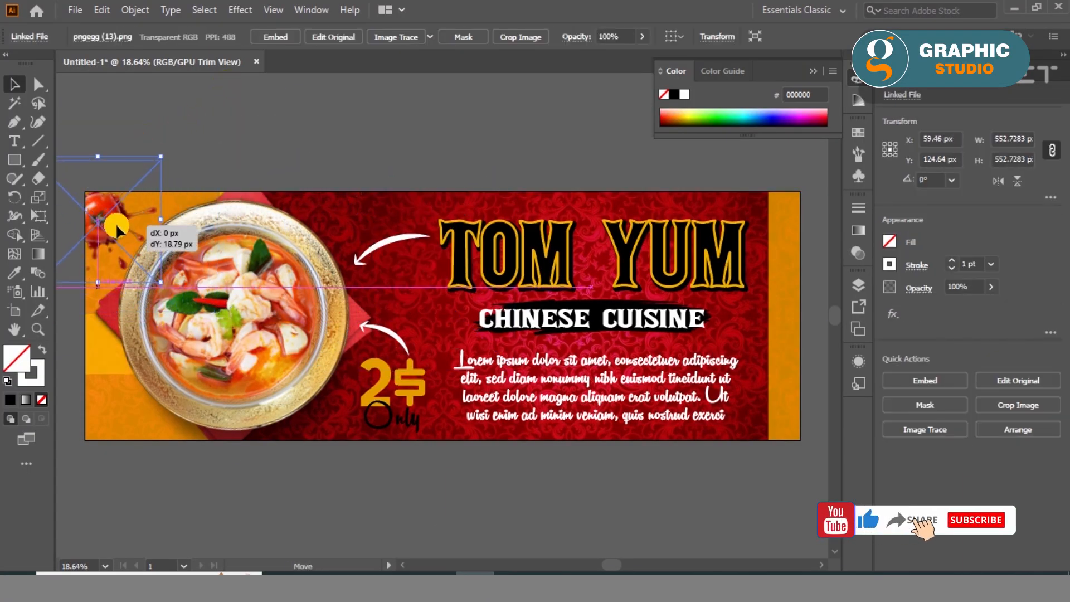
pyautogui.click(251, 132)
# Step: Open the desktop folder "veg post elipante" in File Explorer and place pngegg (2).png on the banner
pyautogui.click(359, 573)
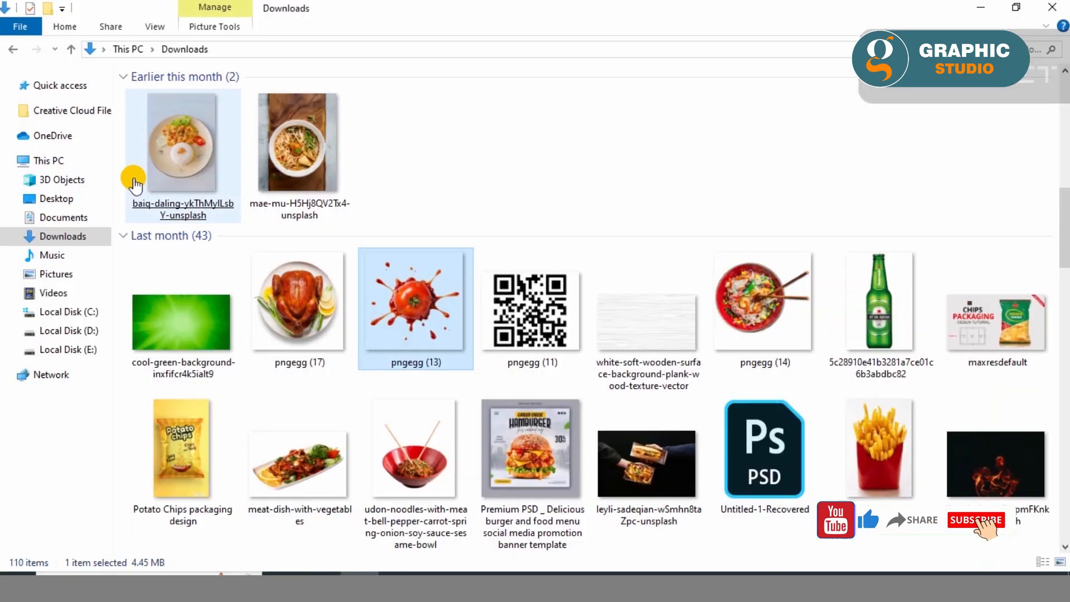
pyautogui.click(55, 199)
pyautogui.doubleClick(583, 124)
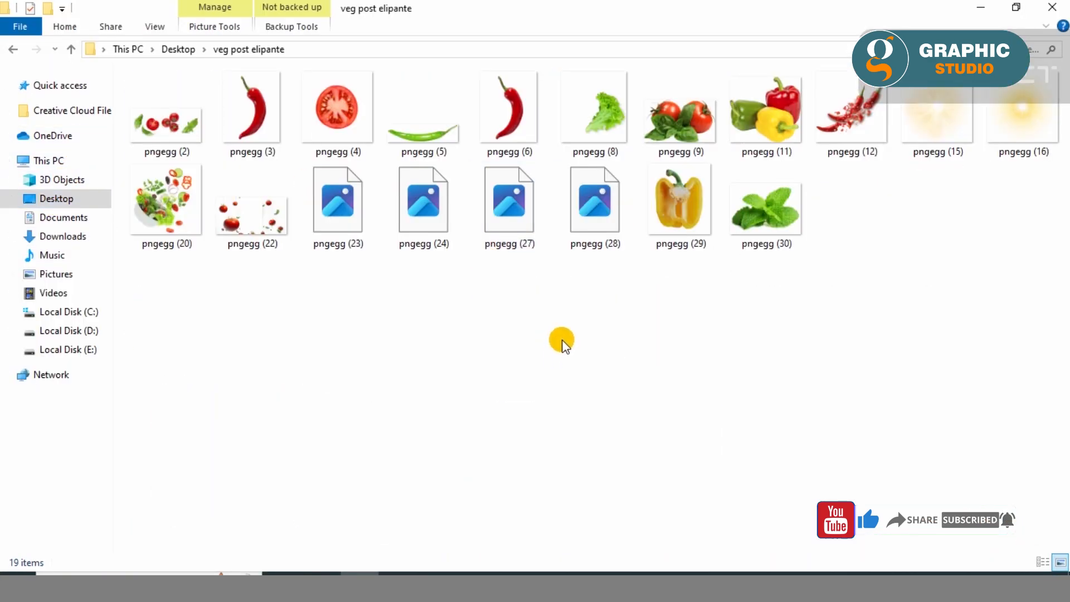
pyautogui.moveTo(166, 117); pyautogui.dragTo(563, 366)
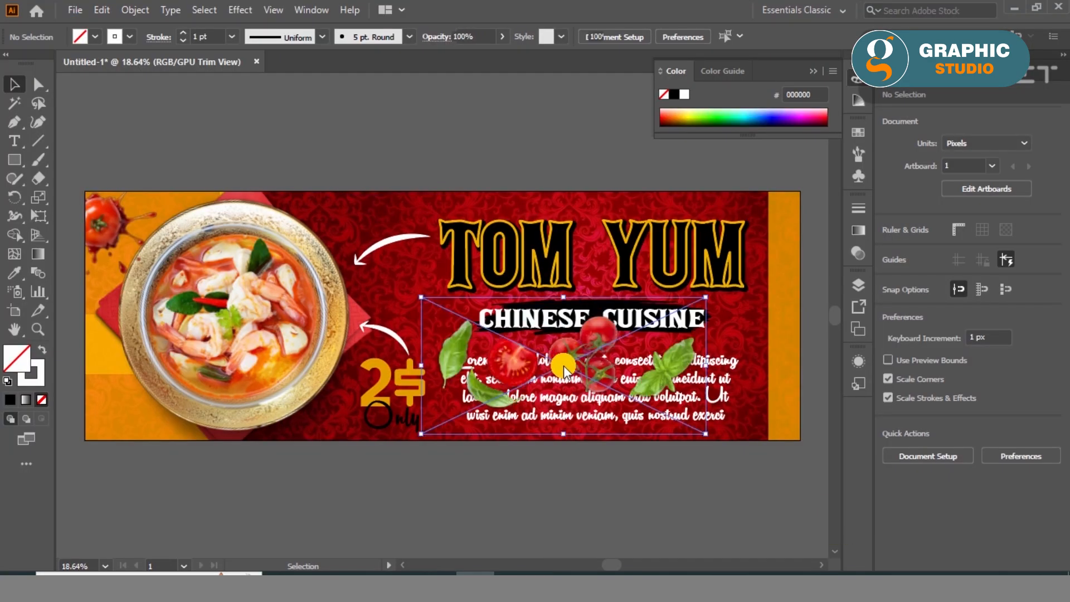
# Step: Shrink the tomato-and-basil image, rotate it about 67° and position it across the banner's top edge beside the bowl
pyautogui.moveTo(706, 299); pyautogui.dragTo(561, 339)
pyautogui.moveTo(566, 360); pyautogui.dragTo(483, 310)
pyautogui.moveTo(484, 380); pyautogui.dragTo(355, 152)
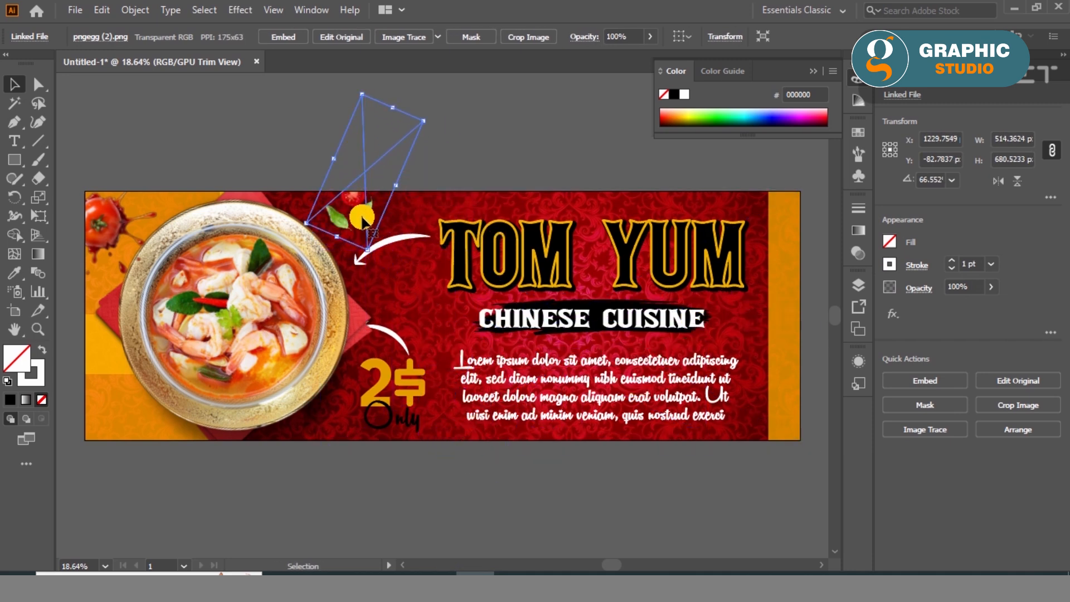
pyautogui.moveTo(367, 252); pyautogui.dragTo(369, 260)
# Step: Duplicate the tomato-and-basil image between "TOM" and "YUM" at the banner's top edge and flip the copy
pyautogui.moveTo(353, 201); pyautogui.dragTo(590, 244)
pyautogui.click(1010, 189)
pyautogui.click(456, 167)
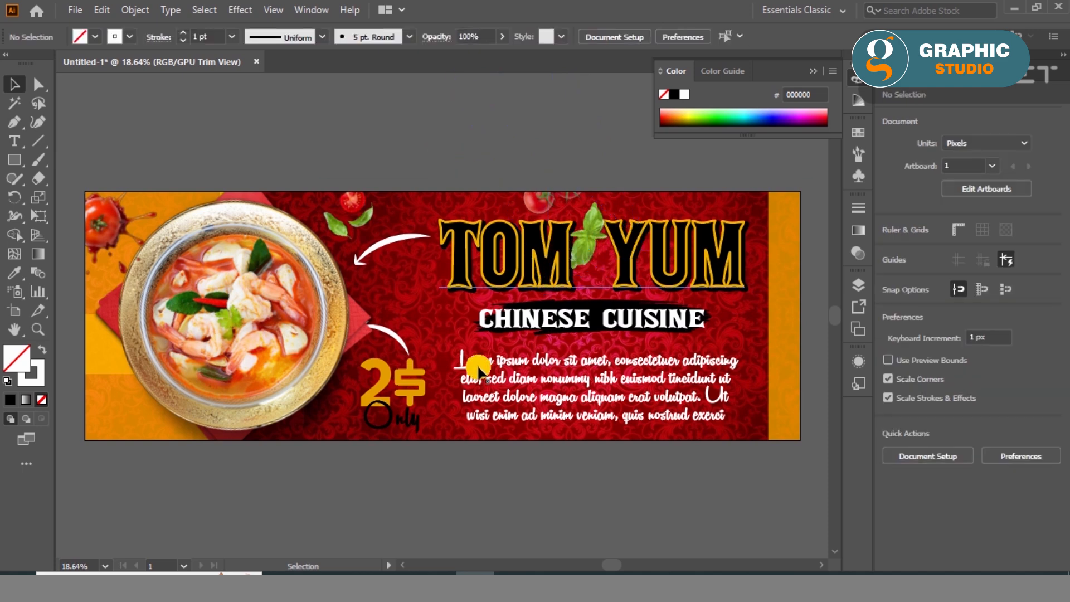
# Step: Place the chilli image pngegg (12).png from the "veg post elipante" folder over the banner's paragraph
pyautogui.click(359, 573)
pyautogui.click(455, 305)
pyautogui.moveTo(849, 120); pyautogui.dragTo(476, 572)
pyautogui.moveTo(505, 425); pyautogui.dragTo(505, 362)
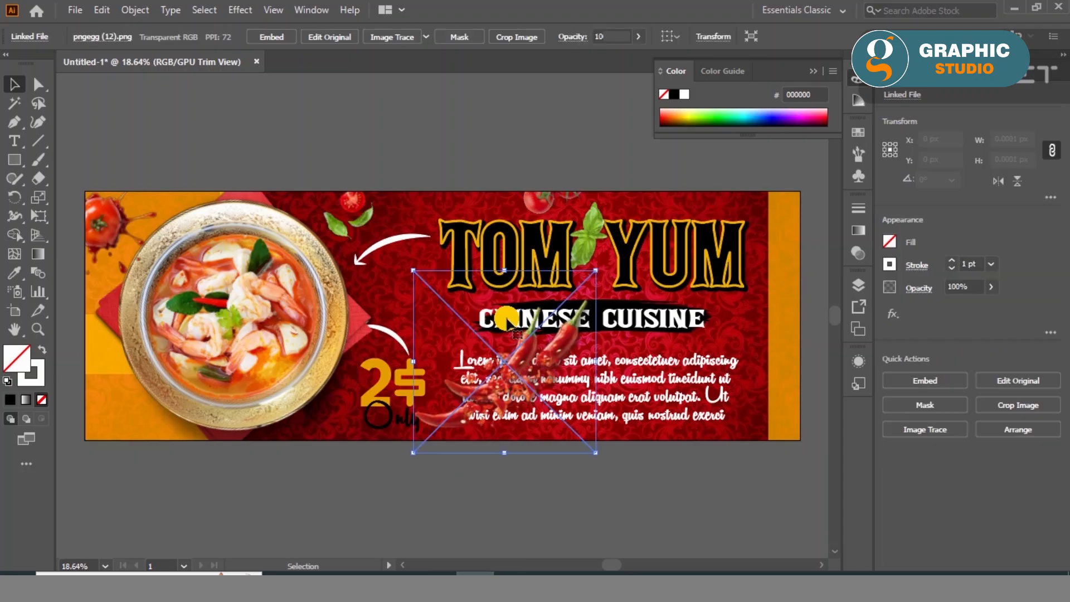
# Step: Shrink the chilli image, flip it horizontally and position it in the banner's lower-right corner
pyautogui.moveTo(598, 269); pyautogui.dragTo(533, 334)
pyautogui.moveTo(492, 408); pyautogui.dragTo(711, 320)
pyautogui.click(998, 180)
pyautogui.click(717, 468)
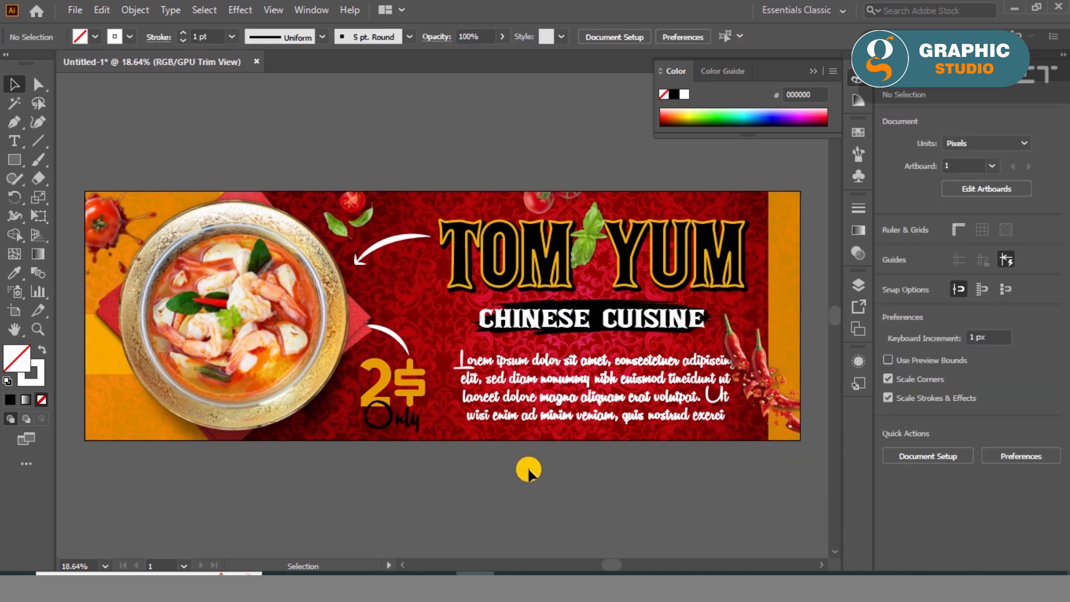
# Step: Place the mint image pngegg (30).png from the "veg post elipante" folder at the banner's bottom edge beneath the bowl
pyautogui.click(360, 573)
pyautogui.click(338, 314)
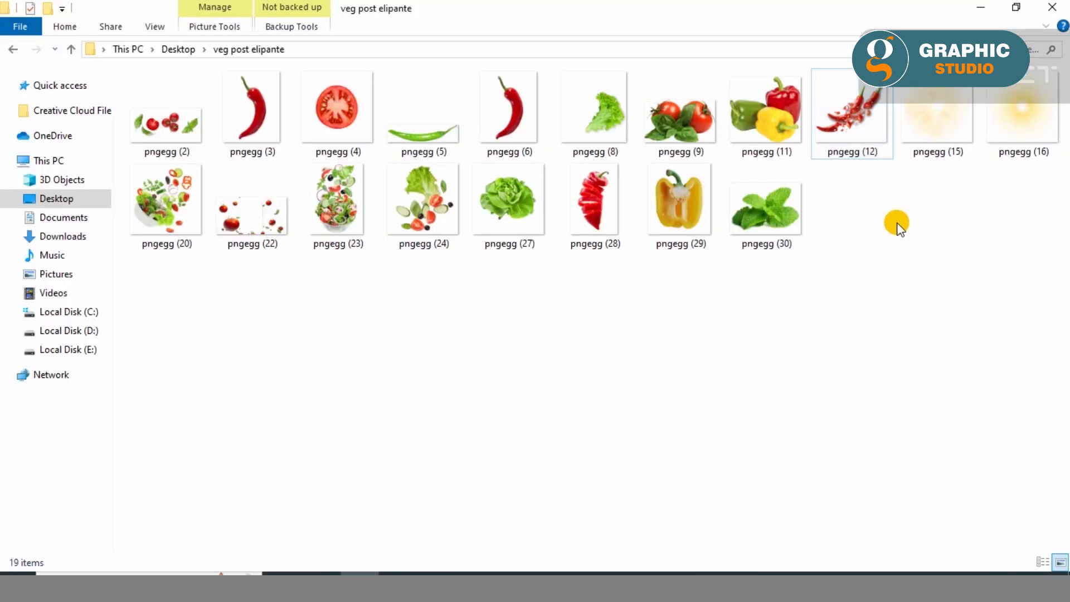
pyautogui.moveTo(766, 208); pyautogui.dragTo(437, 407)
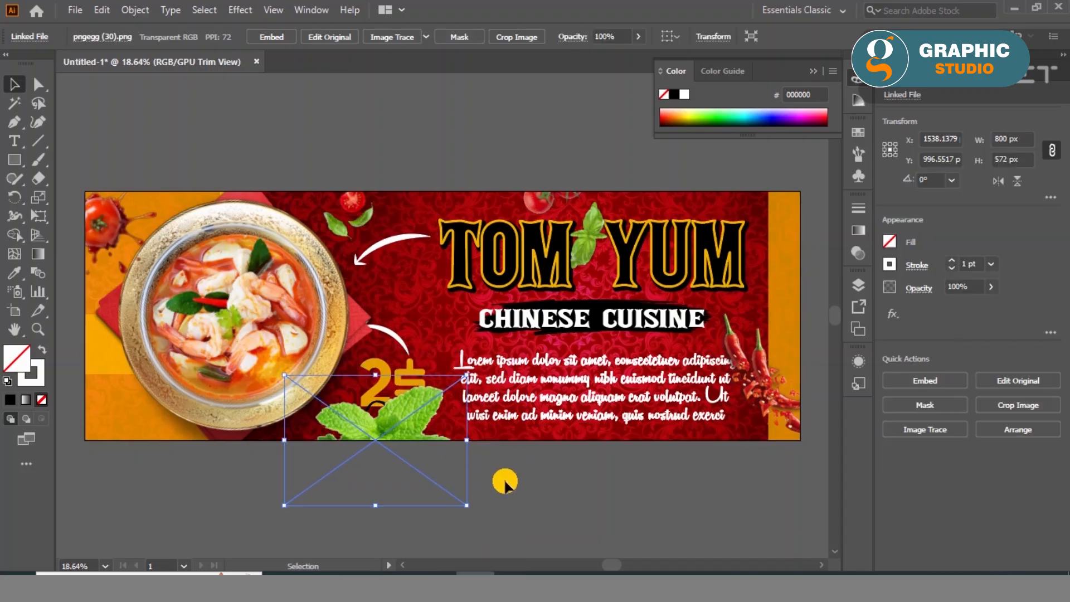
pyautogui.click(498, 474)
pyautogui.moveTo(390, 412); pyautogui.dragTo(343, 422)
pyautogui.click(488, 468)
# Step: Nudge the "2$" and "Only" slightly to the left and move the mint leaves to the banner's lower-left corner
pyautogui.click(410, 401)
pyautogui.keyDown('shift'); pyautogui.click(409, 383); pyautogui.keyUp('shift')
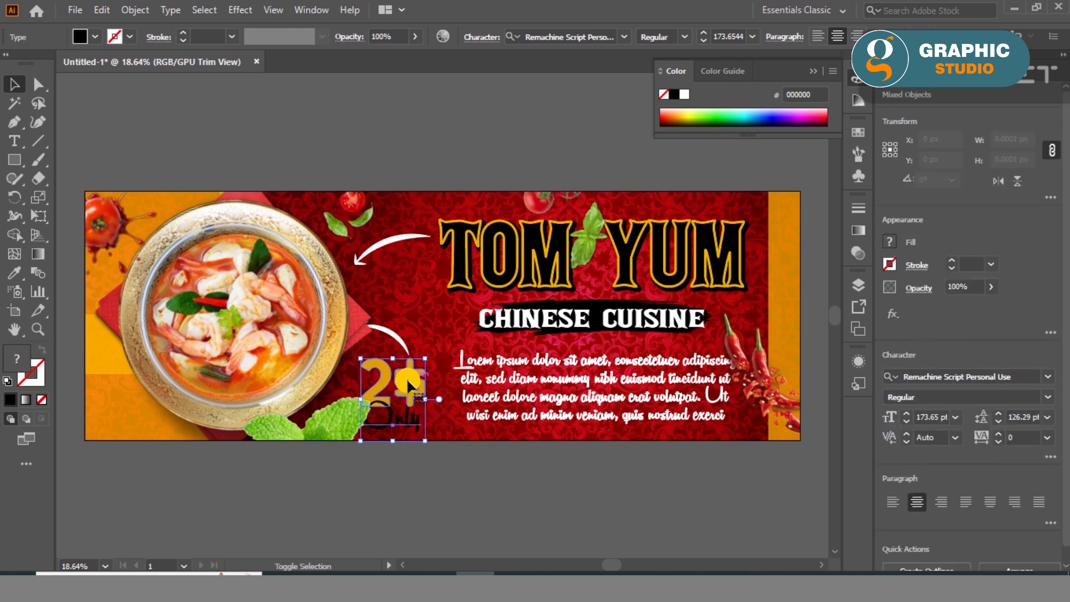
pyautogui.click(418, 443)
pyautogui.moveTo(336, 446); pyautogui.dragTo(149, 400)
pyautogui.click(312, 494)
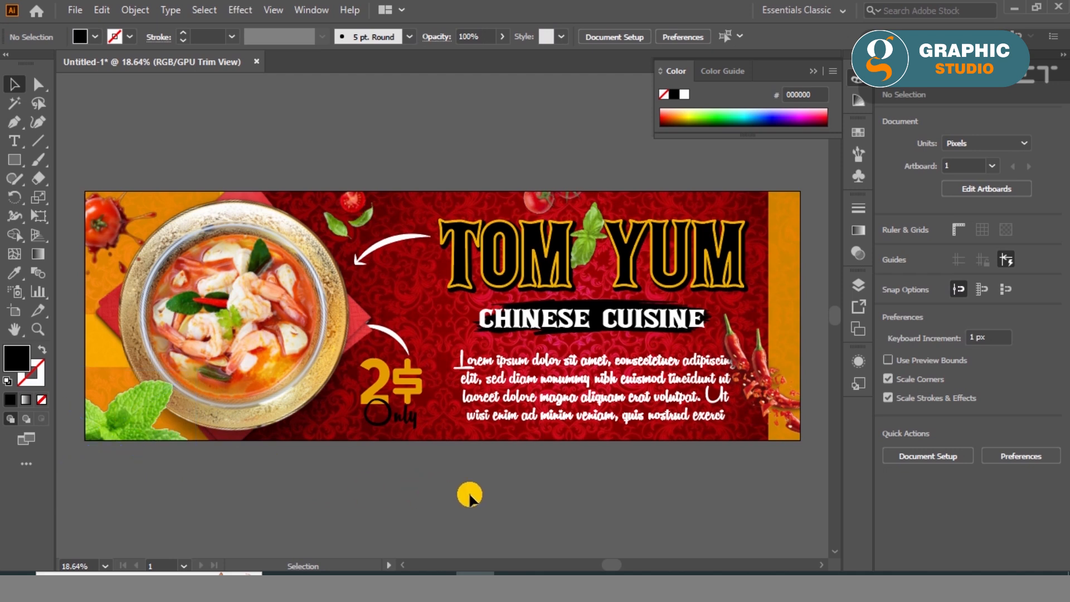
# Step: Place the lettuce image pngegg (27).png from the "veg post elipante" folder and fit it at reduced size left of "CHINESE CUISINE"
pyautogui.click(369, 570)
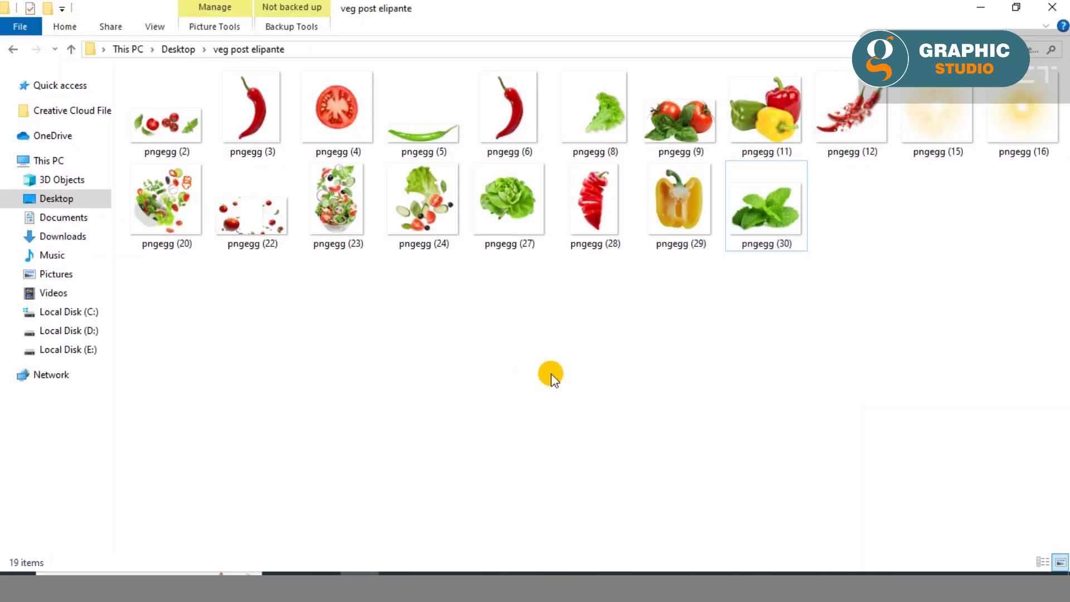
pyautogui.moveTo(508, 201); pyautogui.dragTo(412, 330)
pyautogui.moveTo(473, 277); pyautogui.dragTo(453, 294)
pyautogui.moveTo(414, 343); pyautogui.dragTo(426, 337)
pyautogui.click(432, 494)
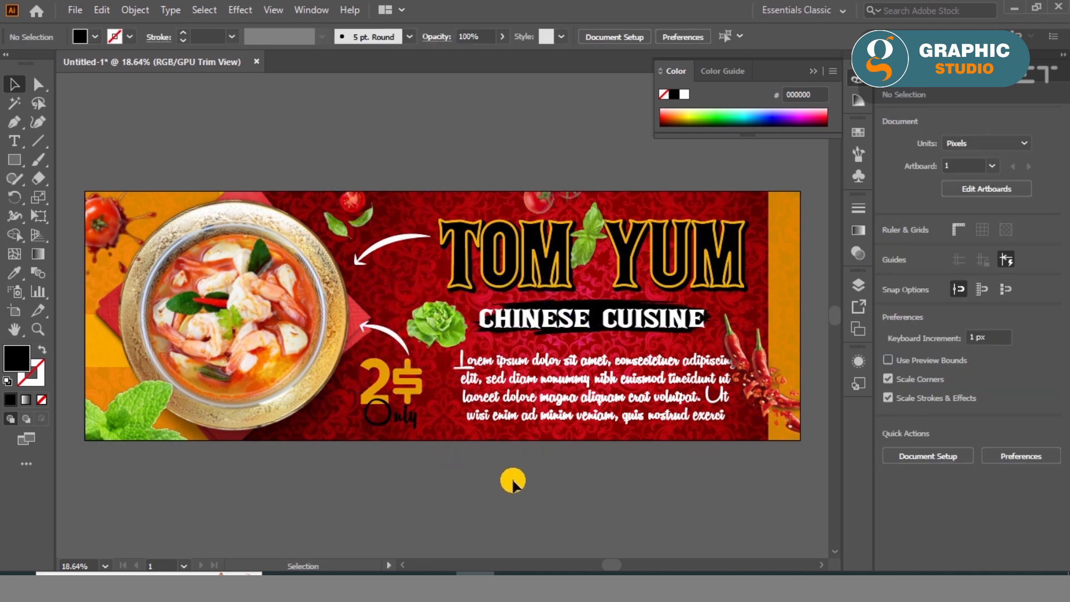